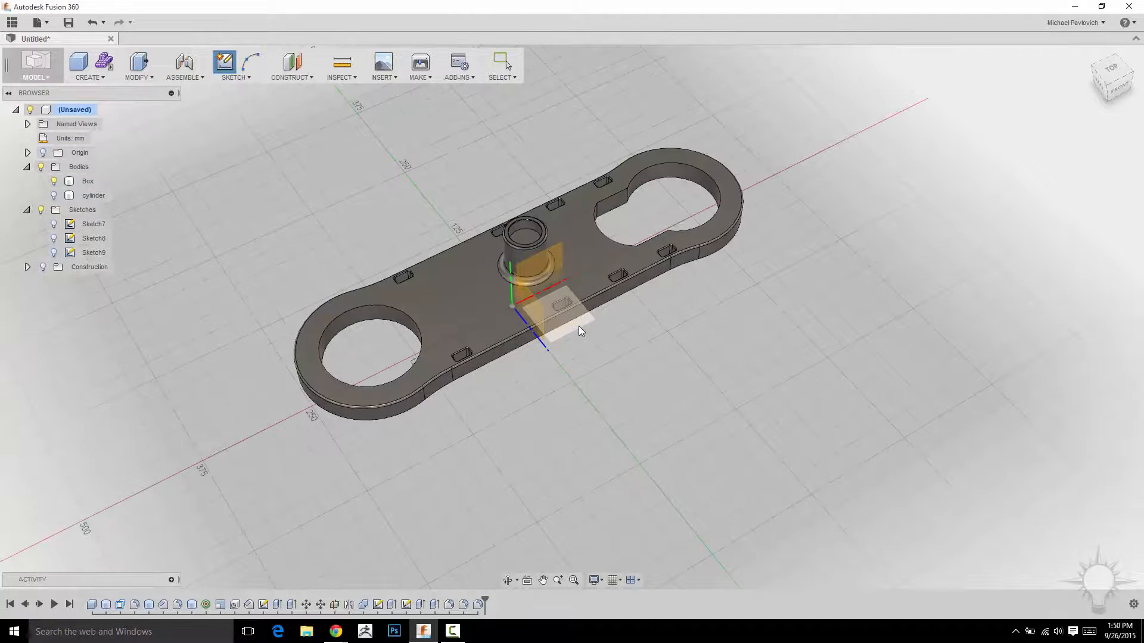
# Start a new sketch on the horizontal origin plane beneath the plate.
pyautogui.click(578, 327)
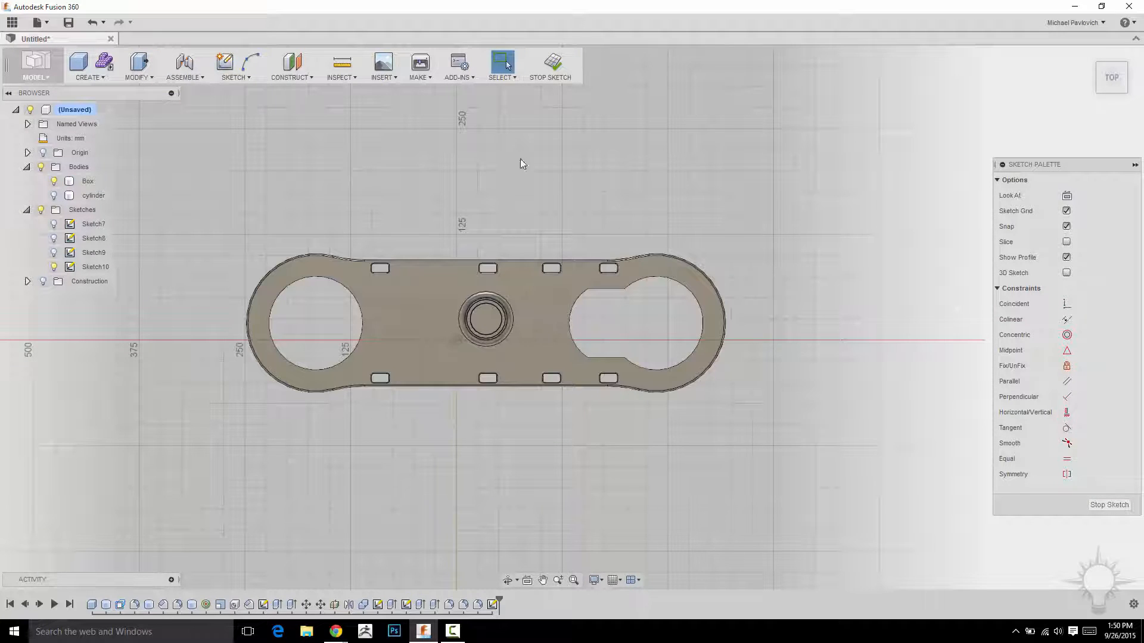
pyautogui.scroll(3, 417, 179)
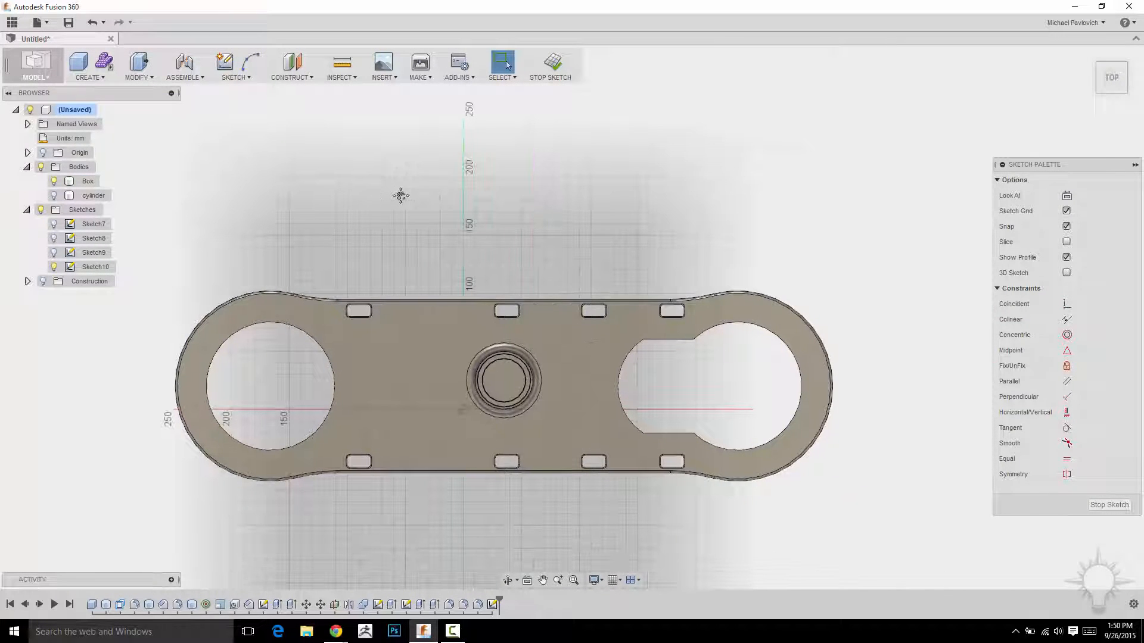
pyautogui.click(240, 78)
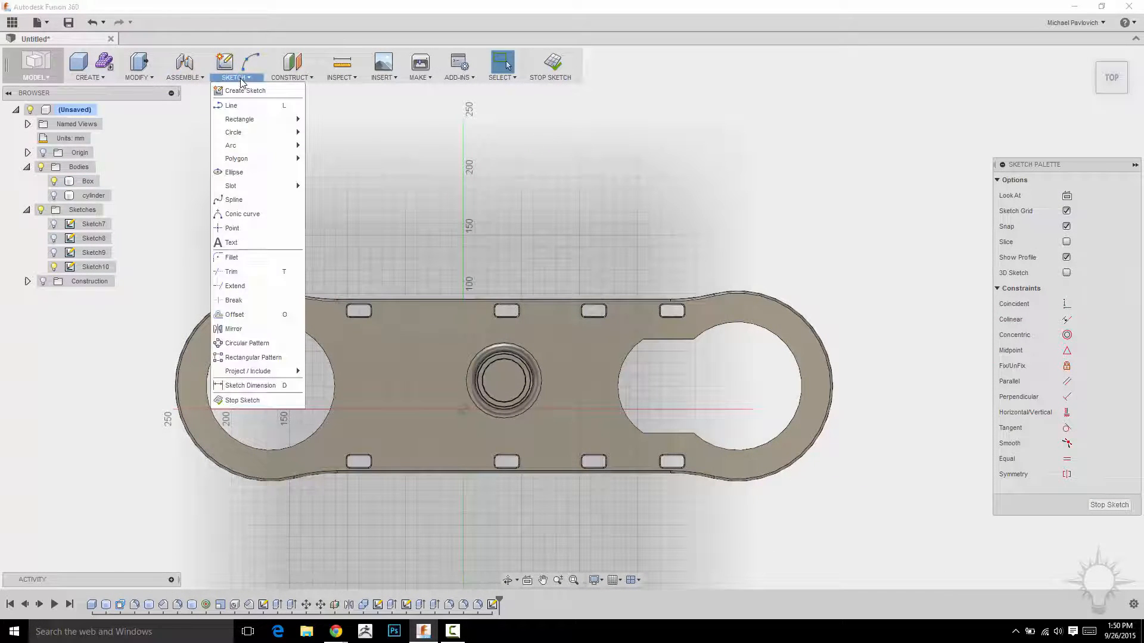
pyautogui.click(241, 78)
pyautogui.moveTo(533, 223); pyautogui.dragTo(561, 225, button='middle')
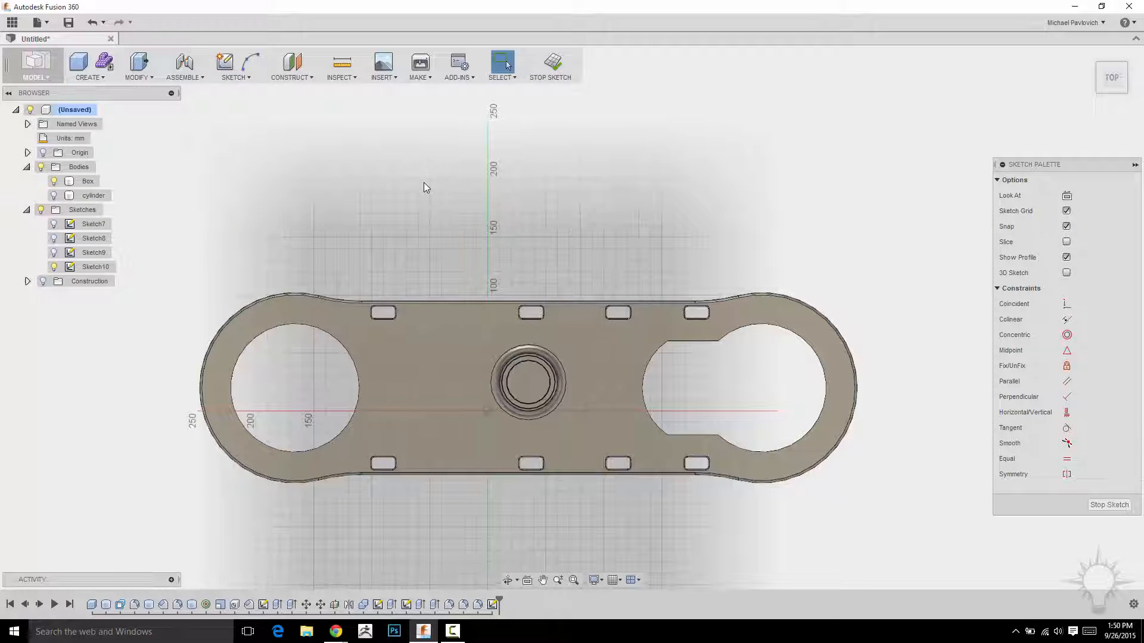
# With the Line tool, sketch a vertical edge rising from inside the plate past its long edge, and a shorter horizontal edge heading right from its upper end.
pyautogui.press('l')
pyautogui.scroll(5, 375, 250)
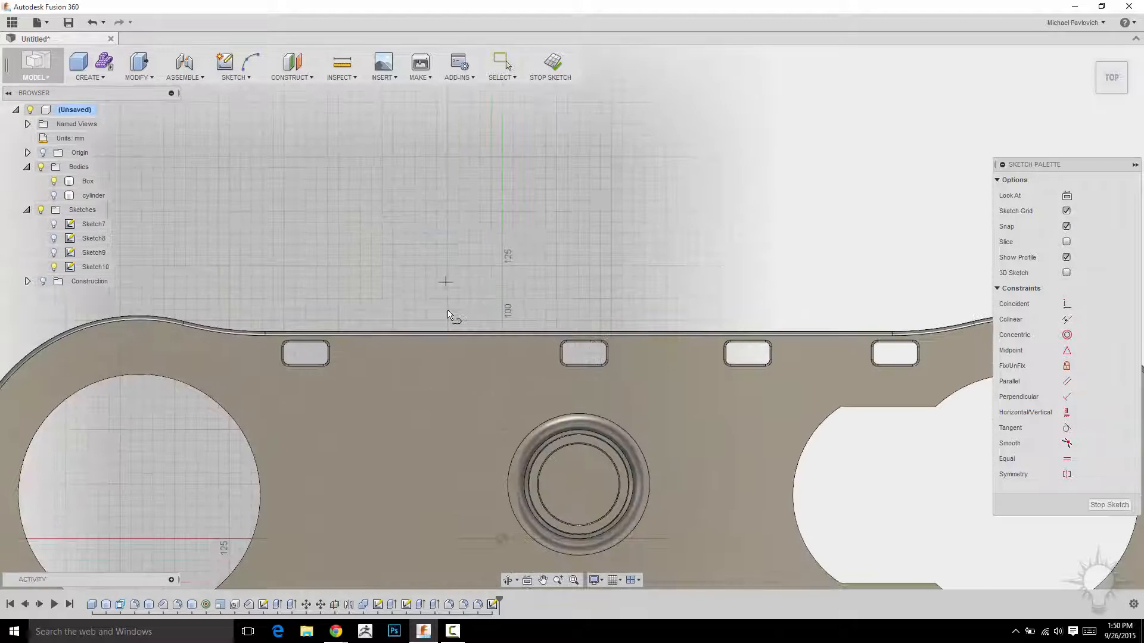
pyautogui.scroll(-5, 537, 275)
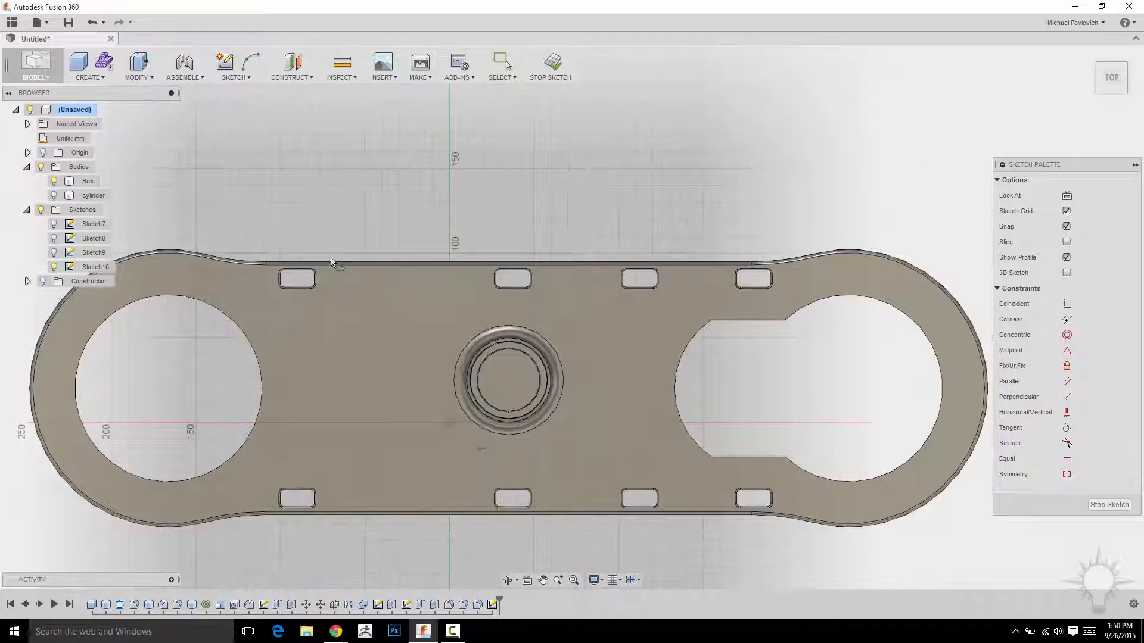
pyautogui.moveTo(434, 209); pyautogui.dragTo(503, 194, button='middle')
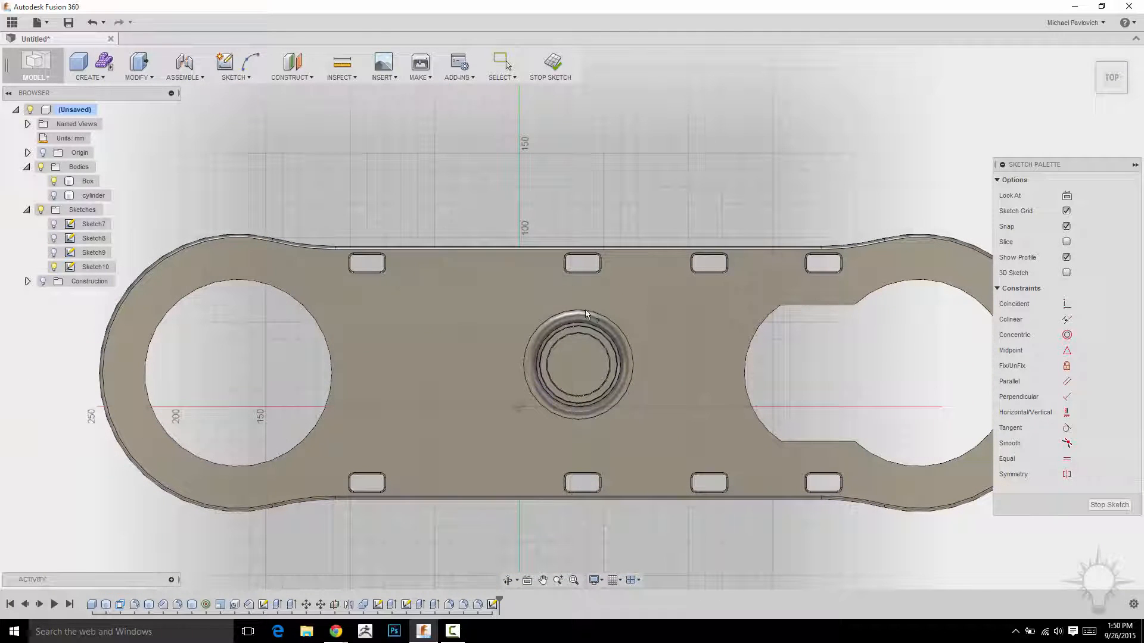
pyautogui.click(434, 287)
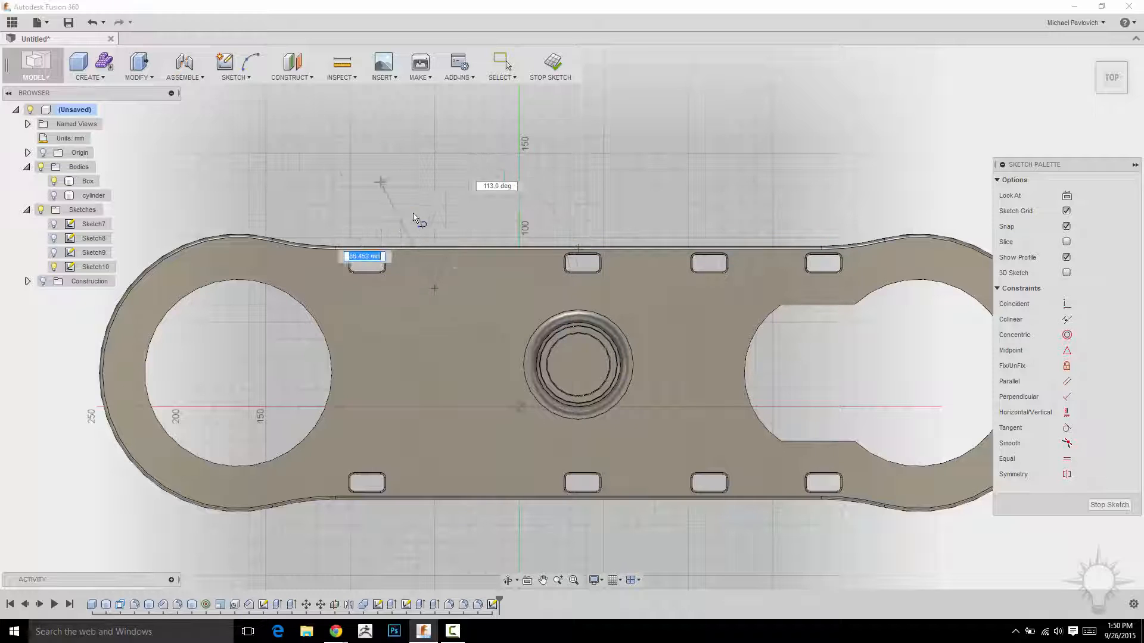
pyautogui.moveTo(432, 159); pyautogui.dragTo(377, 224, button='middle')
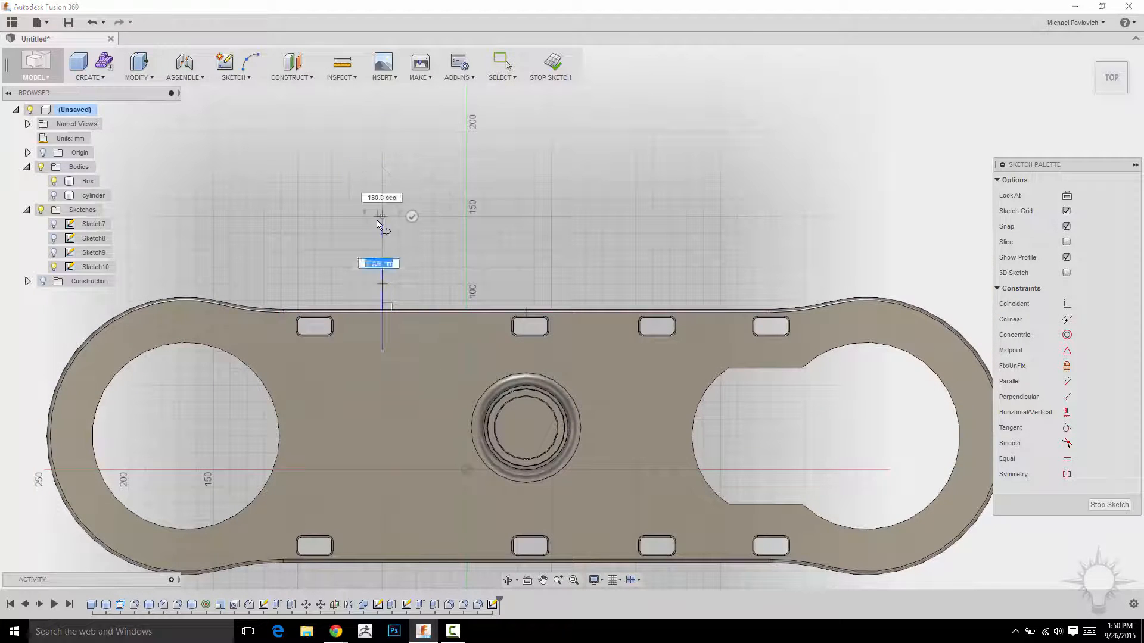
pyautogui.click(381, 216)
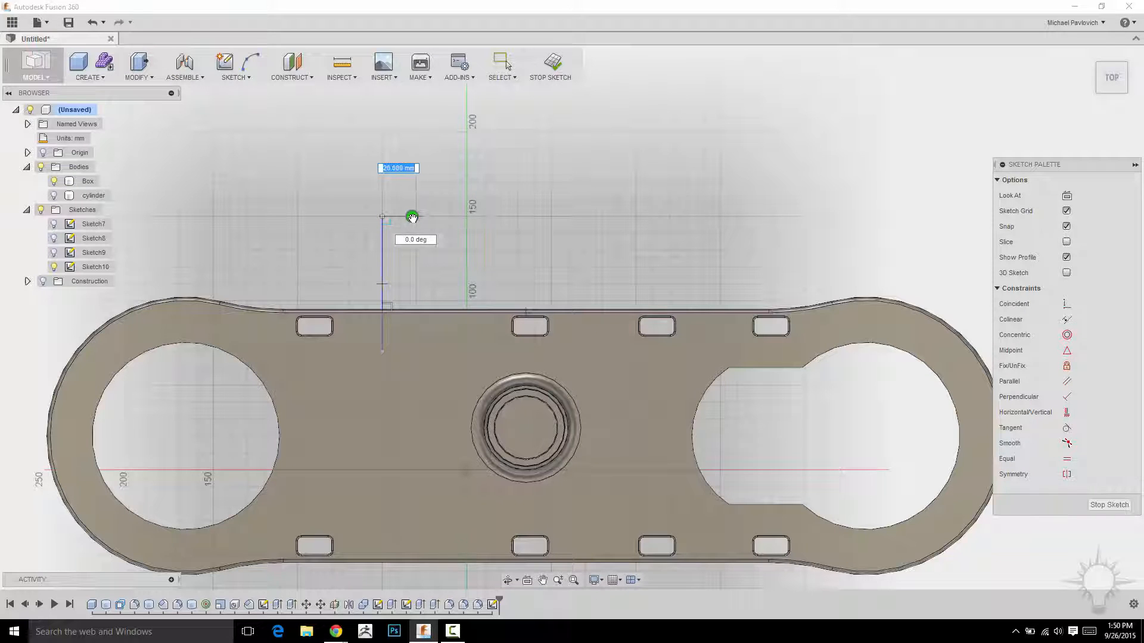
pyautogui.click(451, 217)
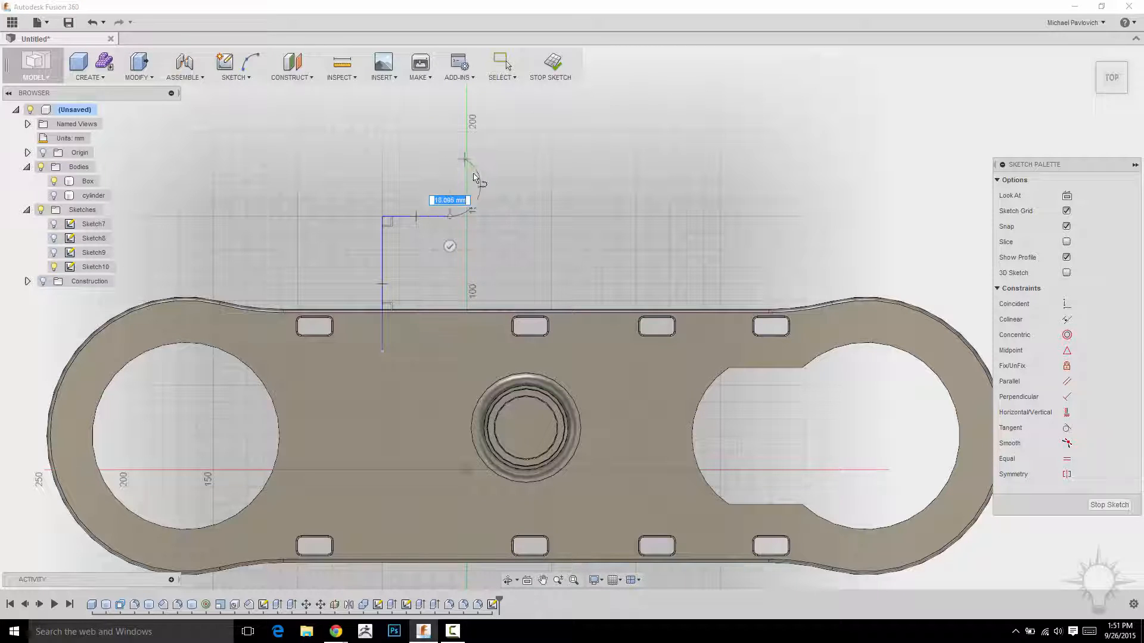
# Continue the outline with a tangent arc curving down, a vertical side back into the plate, and a horizontal base closing the profile.
pyautogui.moveTo(488, 192); pyautogui.dragTo(483, 231)
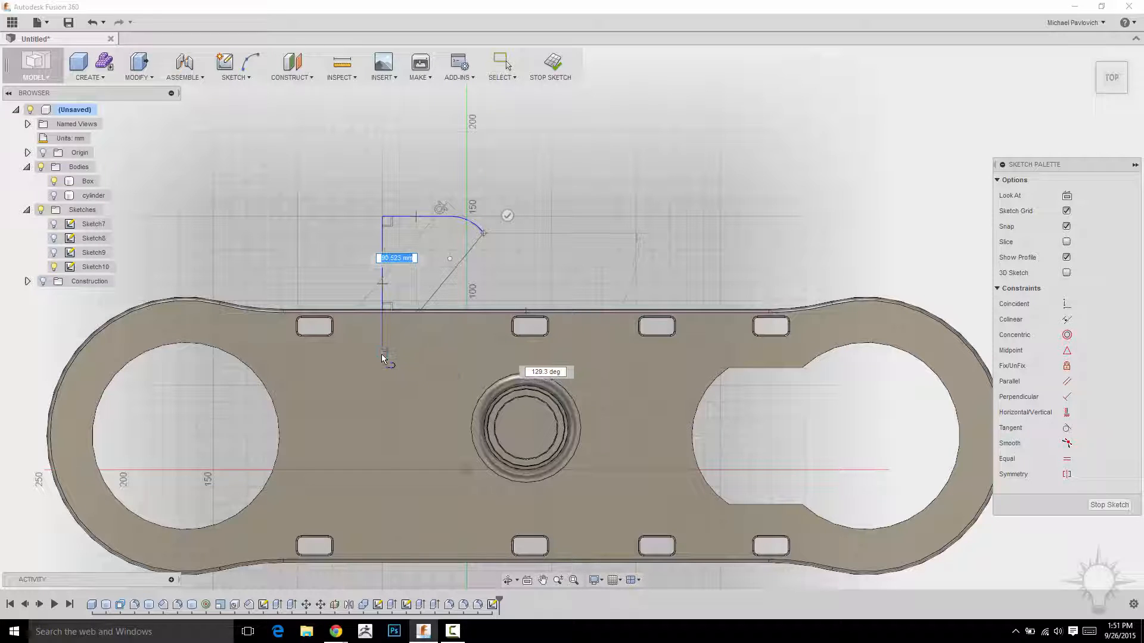
pyautogui.click(388, 351)
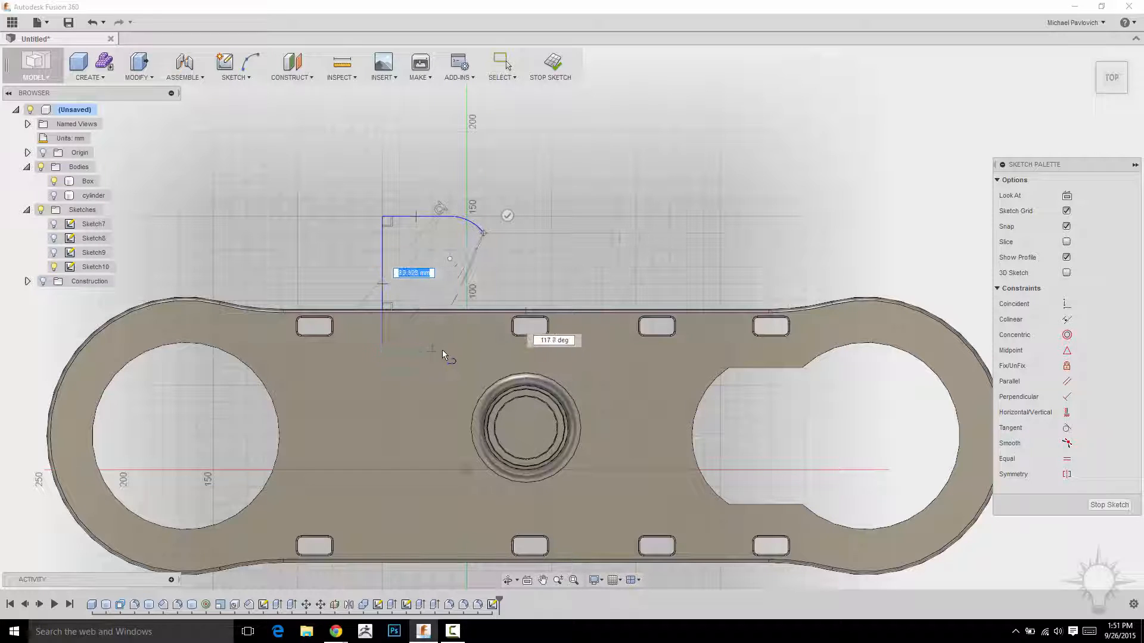
pyautogui.click(480, 350)
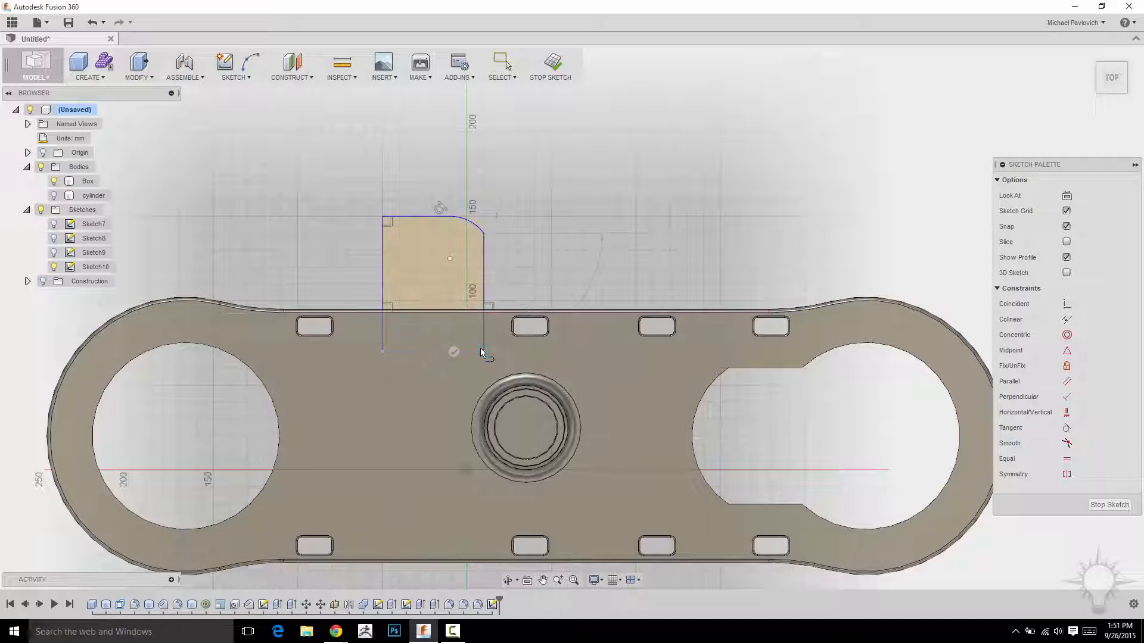
pyautogui.click(382, 352)
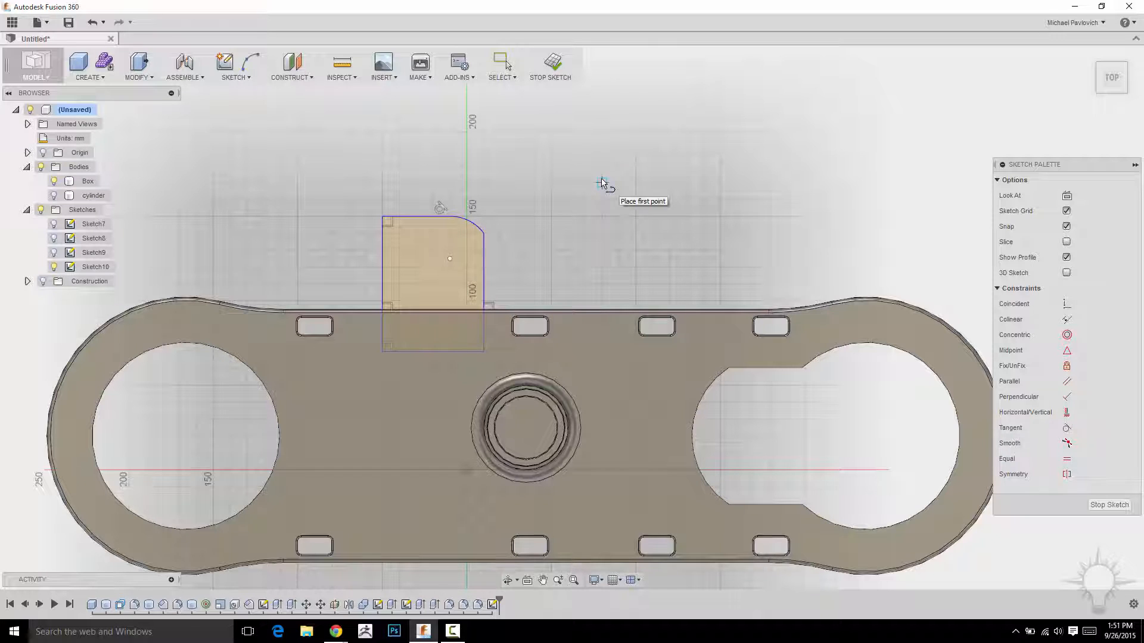
# Draw a 20 x 20 mm square straddling the profile's right side, between the arc and the plate's edge.
pyautogui.press('r')
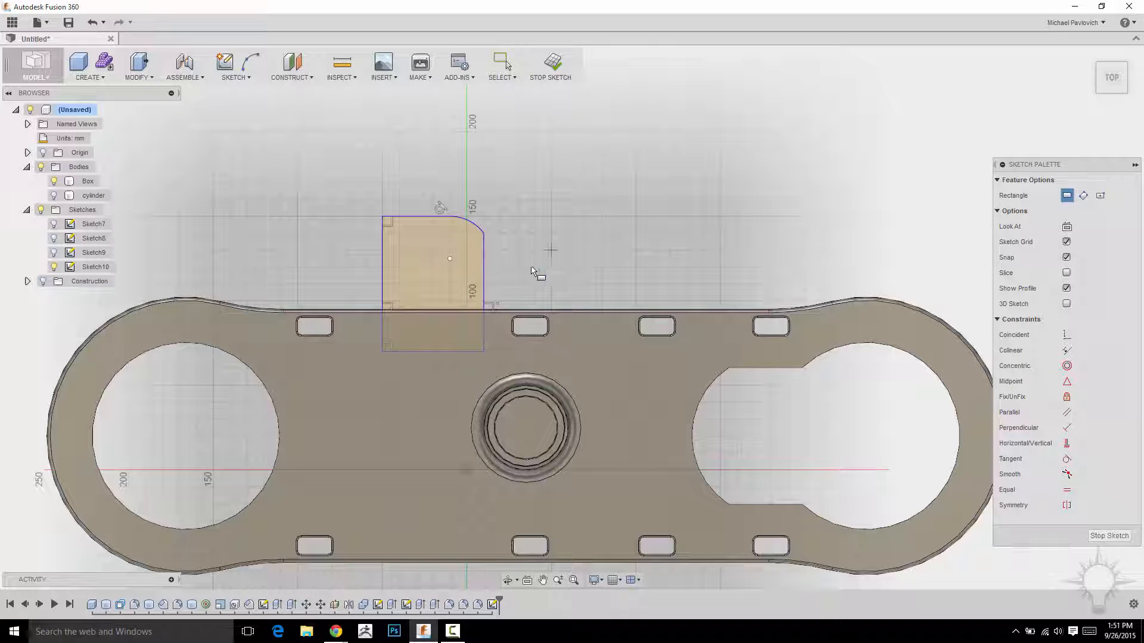
pyautogui.click(499, 251)
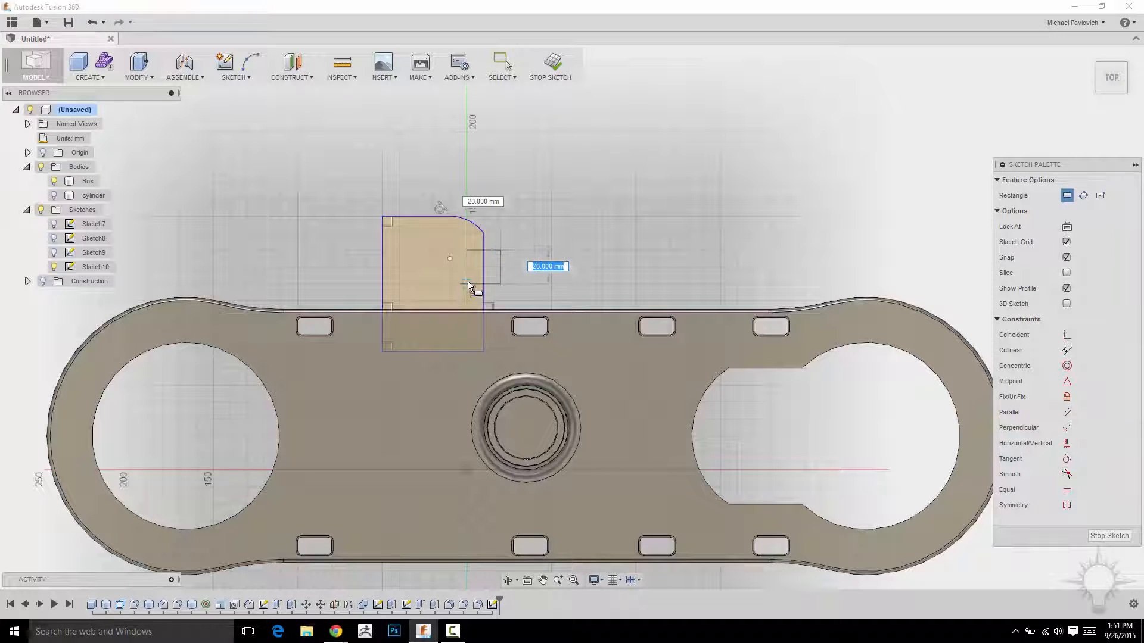
pyautogui.click(469, 284)
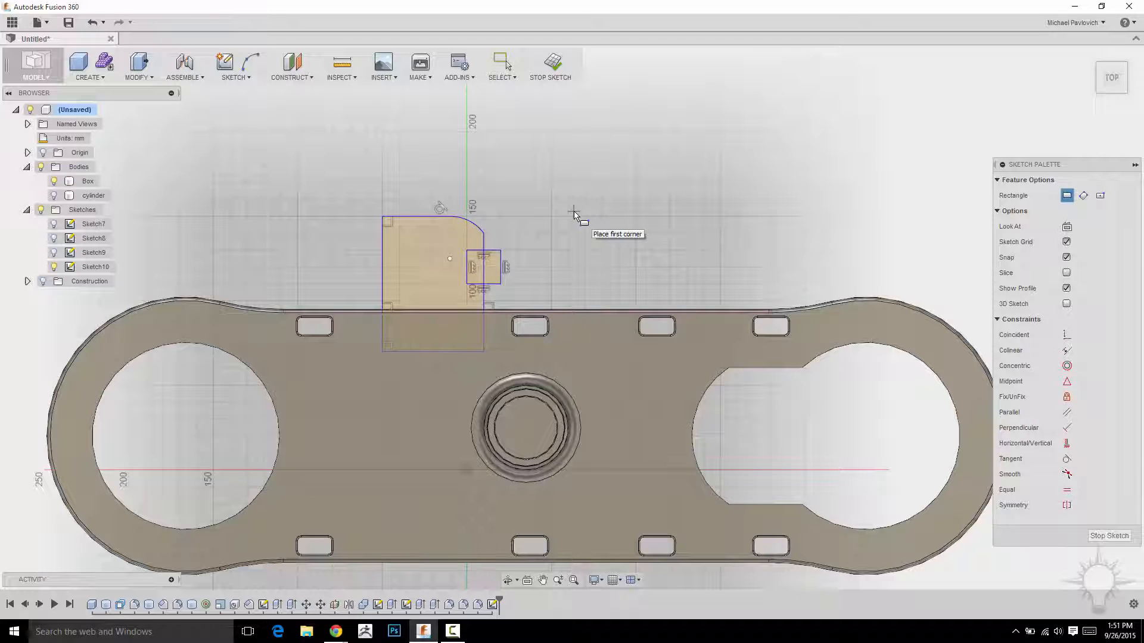
pyautogui.press('Escape')
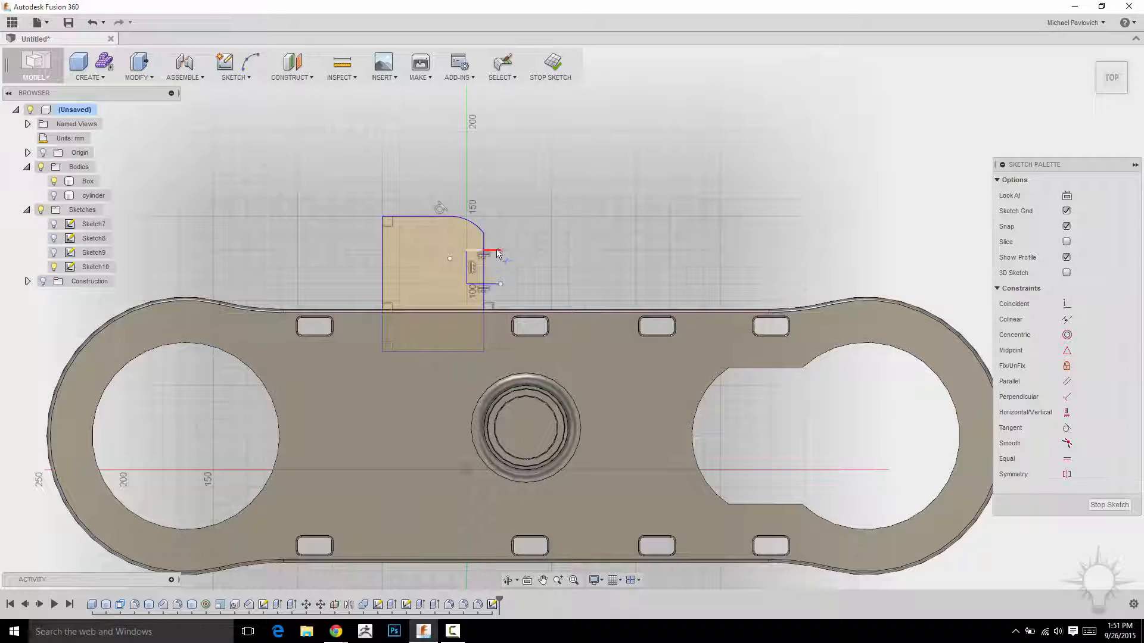
# Trim the square's protruding edges and the profile segment crossing it to leave an open notch in the right side.
pyautogui.click(496, 250)
pyautogui.click(493, 284)
pyautogui.click(484, 256)
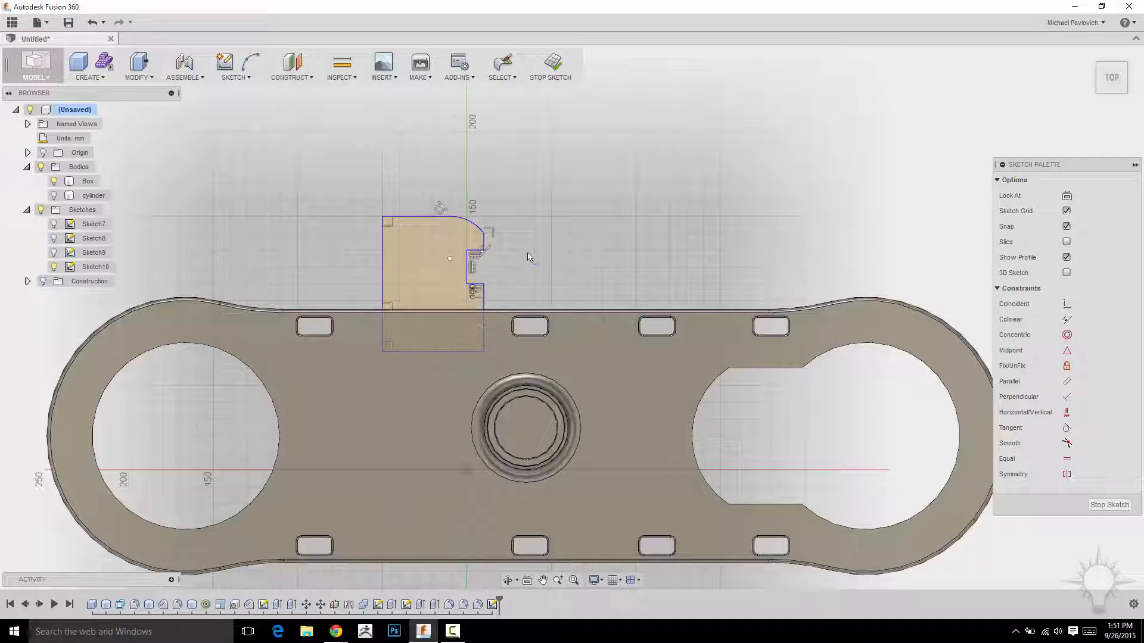
pyautogui.scroll(3, 554, 194)
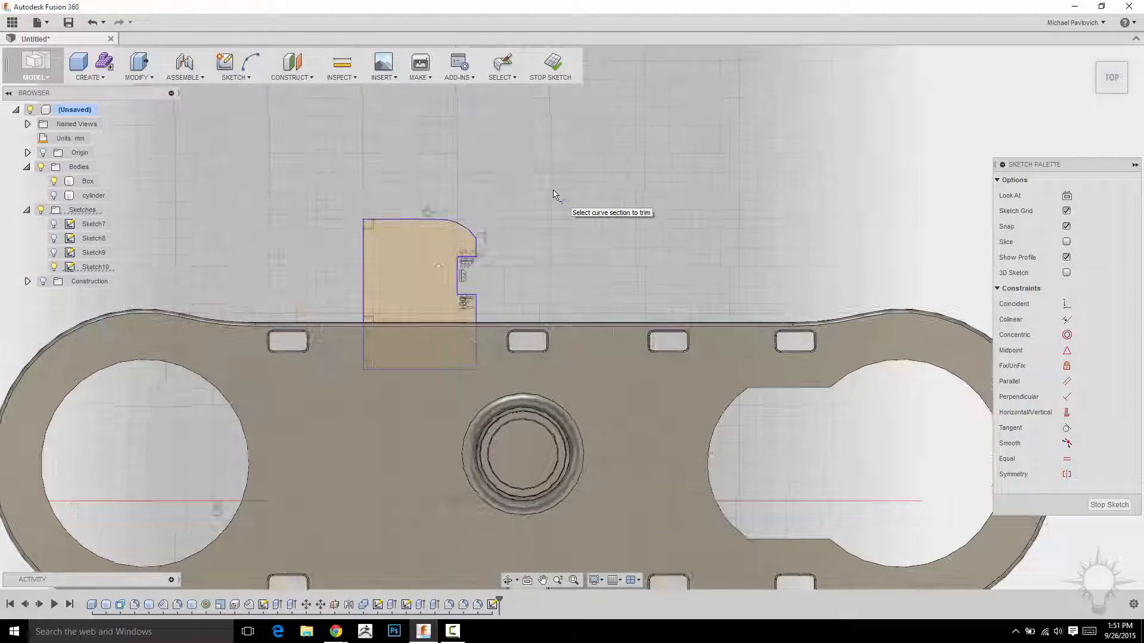
pyautogui.press('e')
pyautogui.press('f')
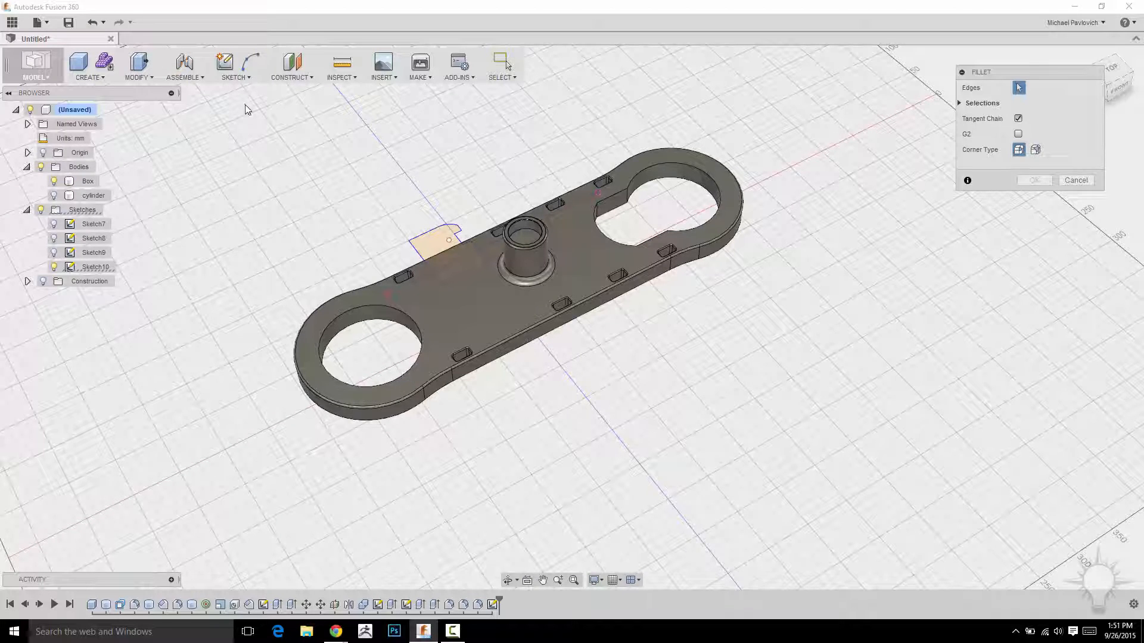
pyautogui.click(90, 76)
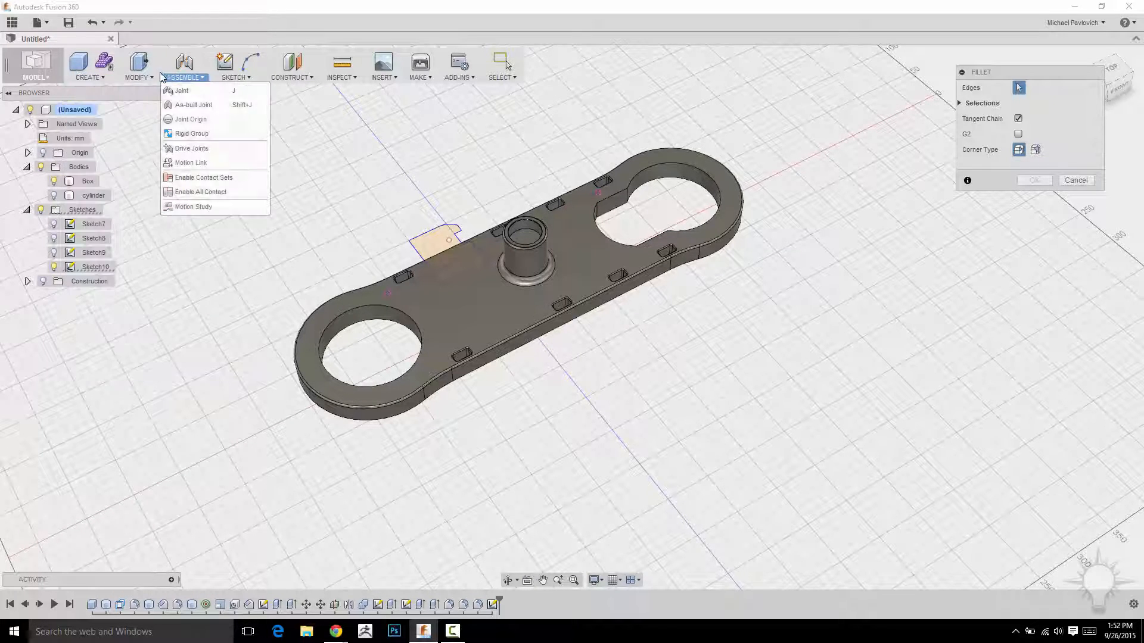
pyautogui.click(1081, 181)
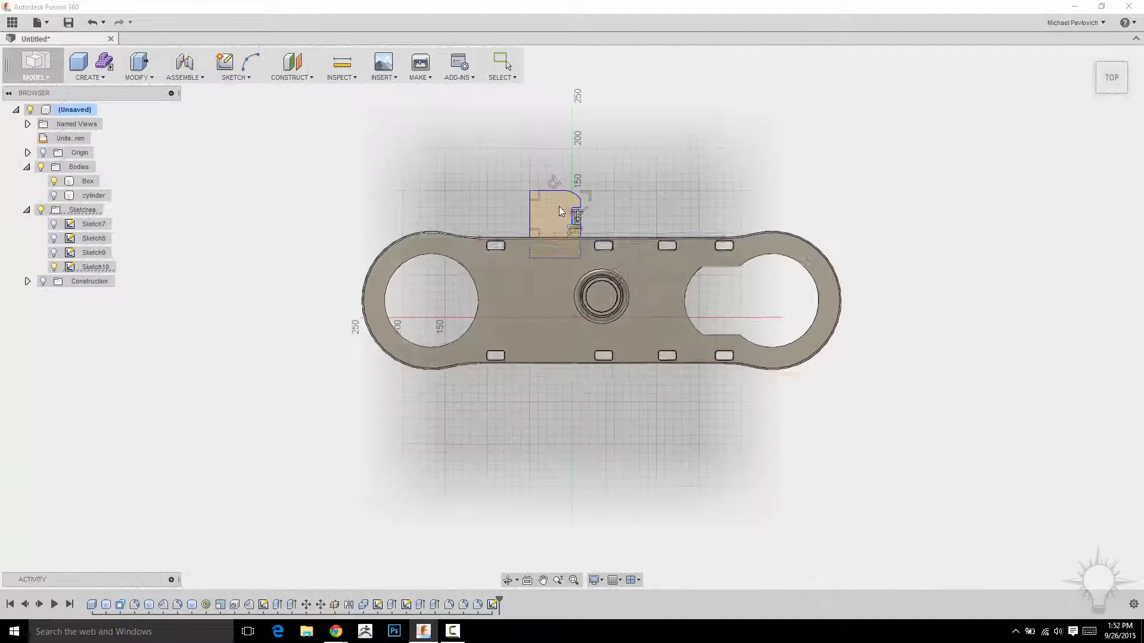
# Reopen the notched profile sketch for editing and pin the sketch Fillet command for quick access.
pyautogui.scroll(3, 559, 207)
pyautogui.scroll(3, 642, 178)
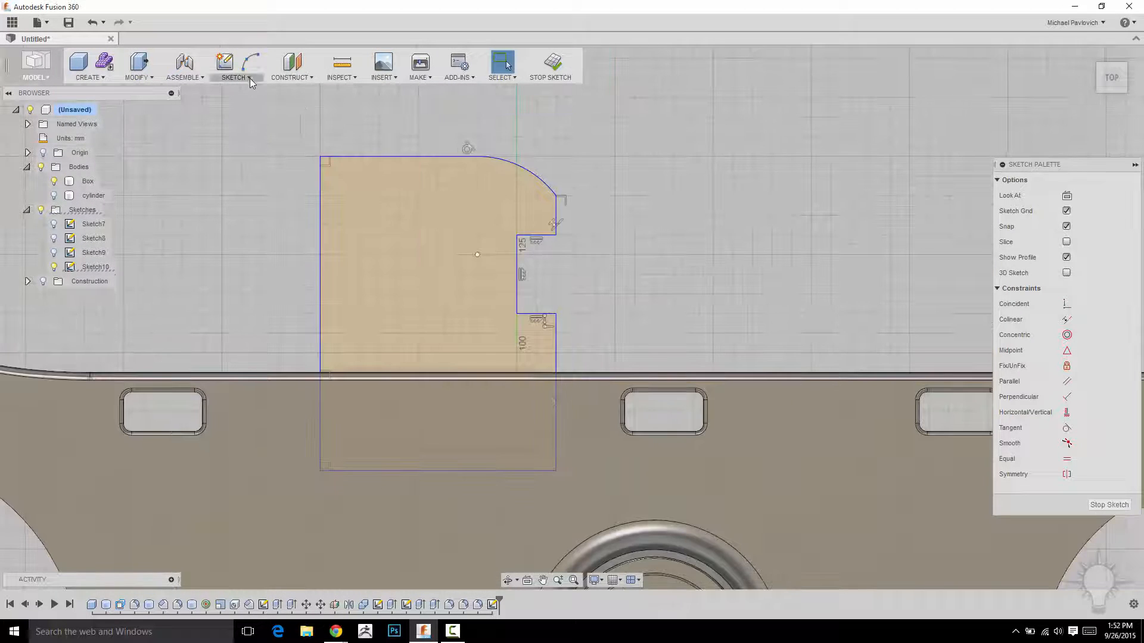
pyautogui.click(249, 78)
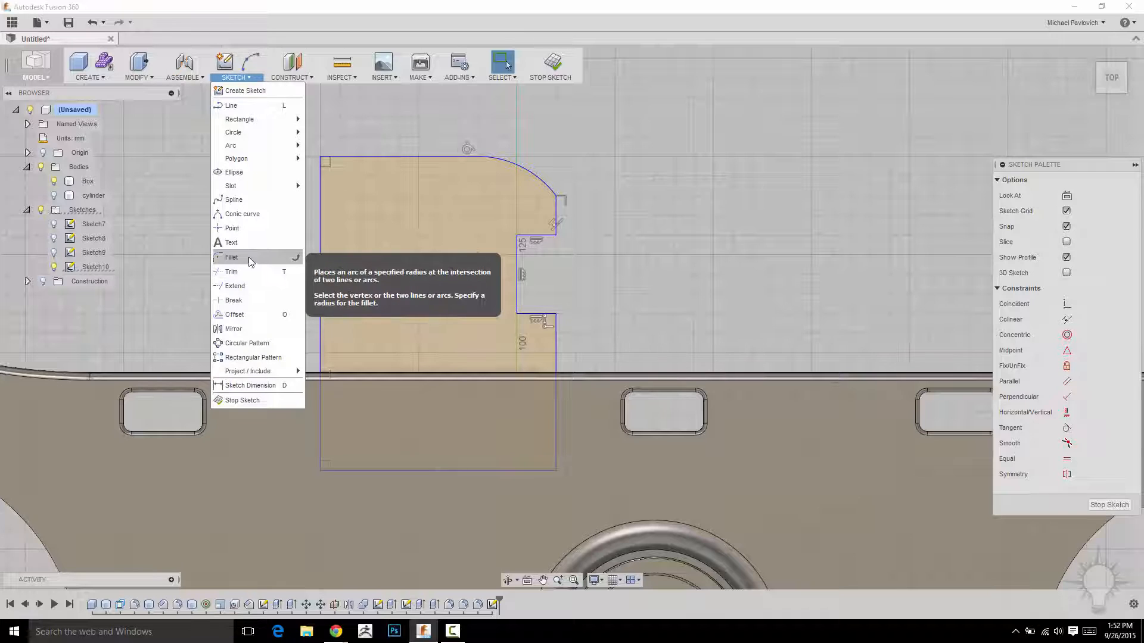
pyautogui.click(297, 261)
# Fillet the notch's upper and lower outer corners with a 5 mm radius.
pyautogui.moveTo(602, 153)
pyautogui.mouseDown(button='middle')
pyautogui.moveTo(684, 133)
pyautogui.moveTo(648, 118)
pyautogui.mouseUp(button='middle')
pyautogui.scroll(3, 697, 146)
pyautogui.click(544, 225)
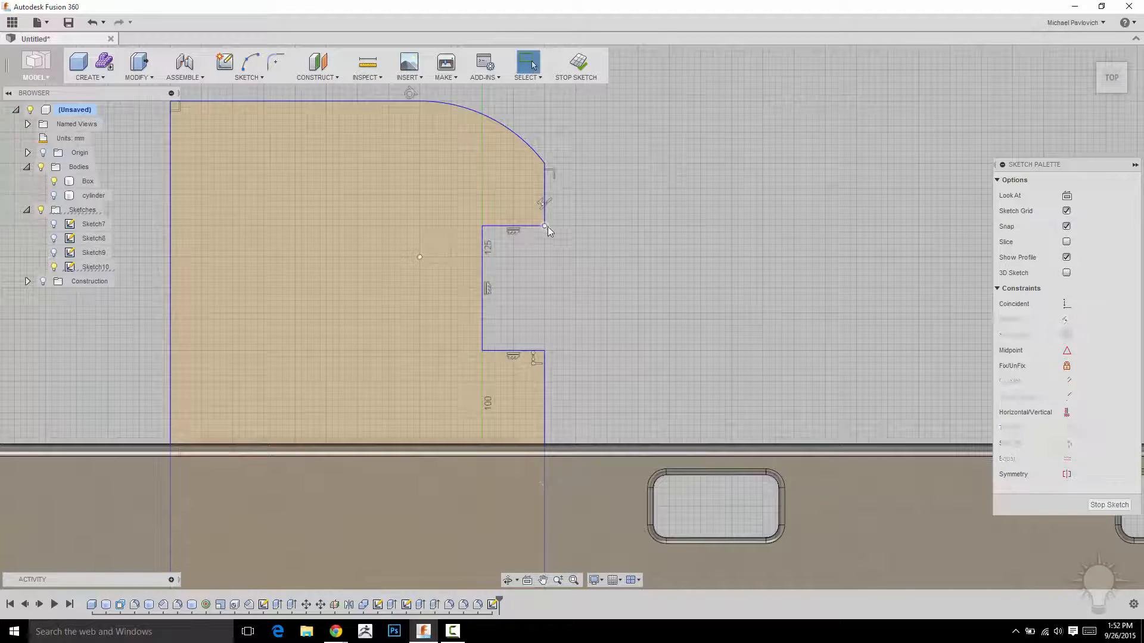
pyautogui.moveTo(657, 196); pyautogui.dragTo(721, 225, button='middle')
pyautogui.click(275, 61)
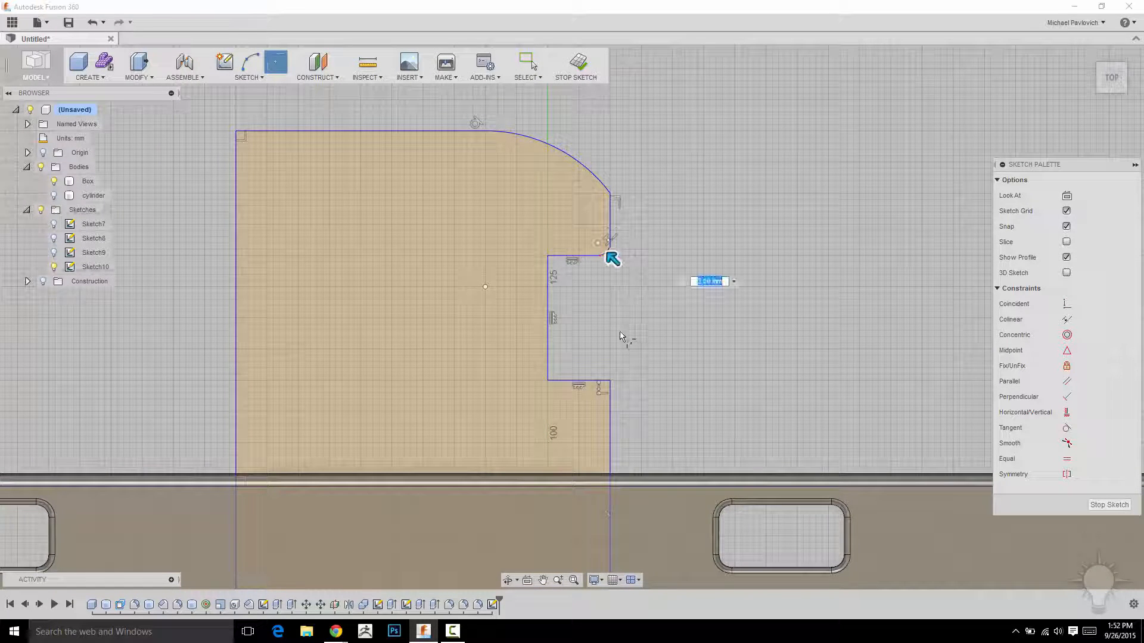
pyautogui.write('5')
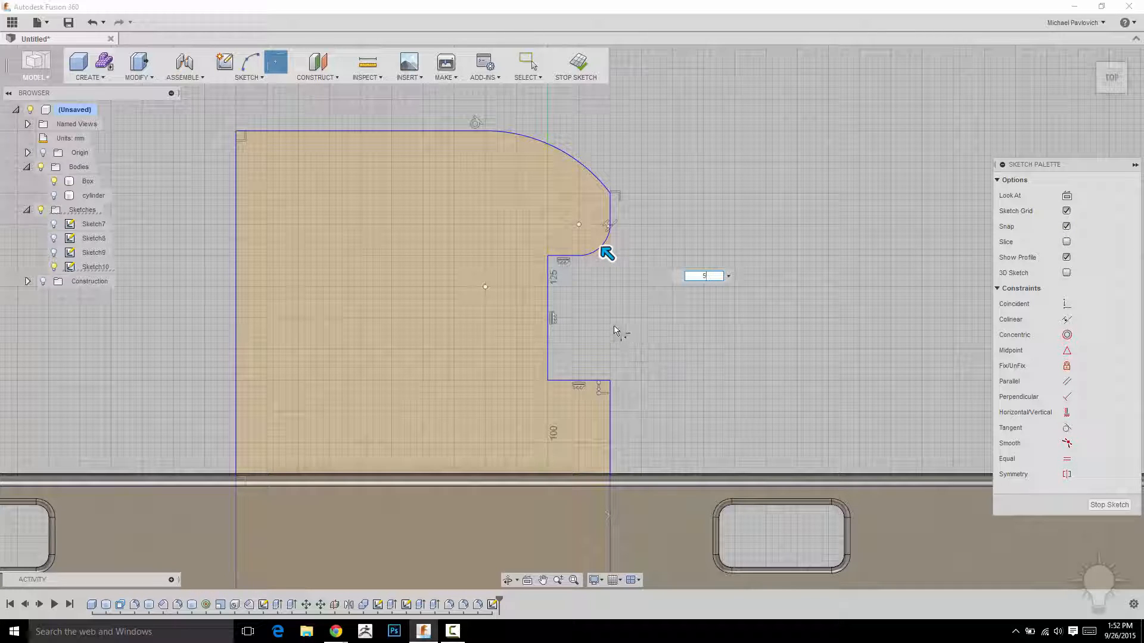
pyautogui.click(609, 384)
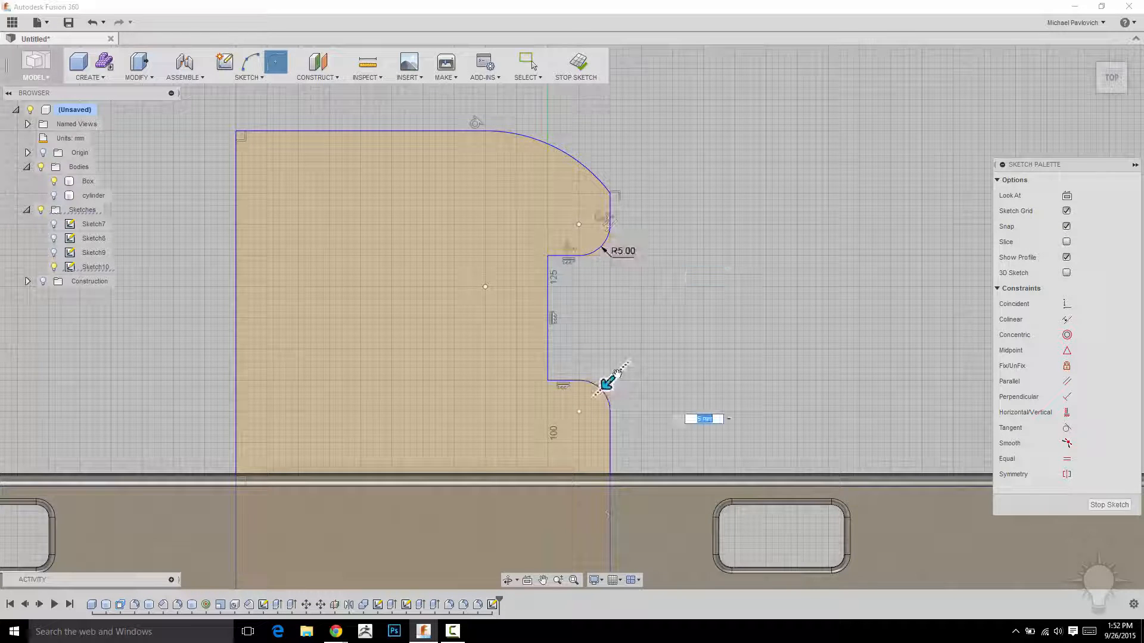
pyautogui.press('Escape')
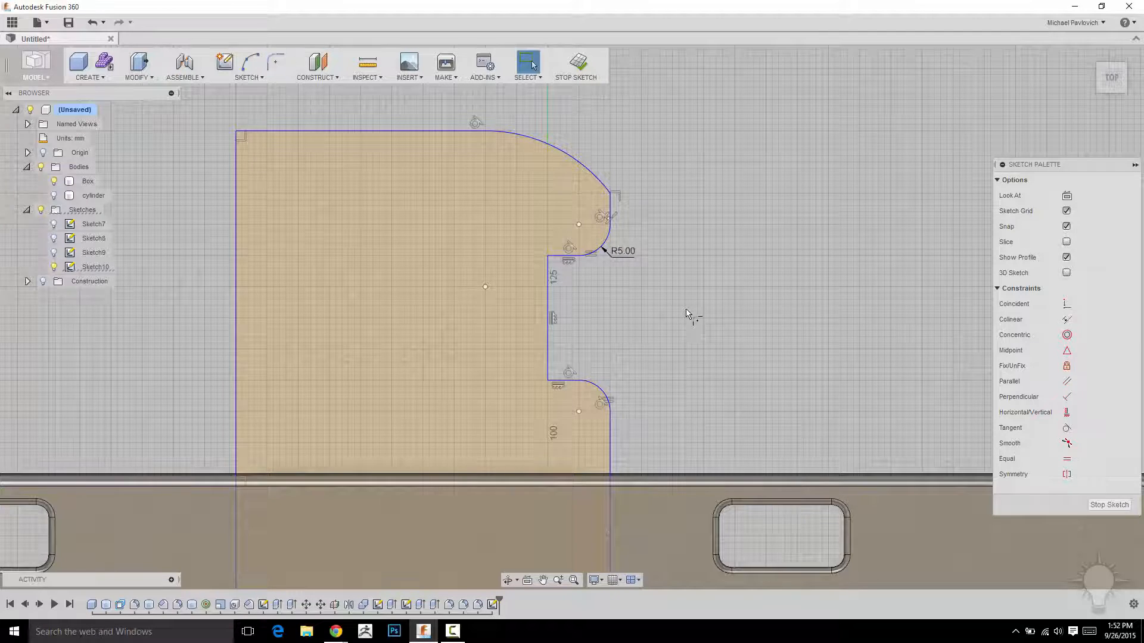
# Draw a 5 mm diameter circle centred on the notch's upper fillet centre.
pyautogui.scroll(-3, 685, 309)
pyautogui.moveTo(731, 212); pyautogui.dragTo(612, 181, button='middle')
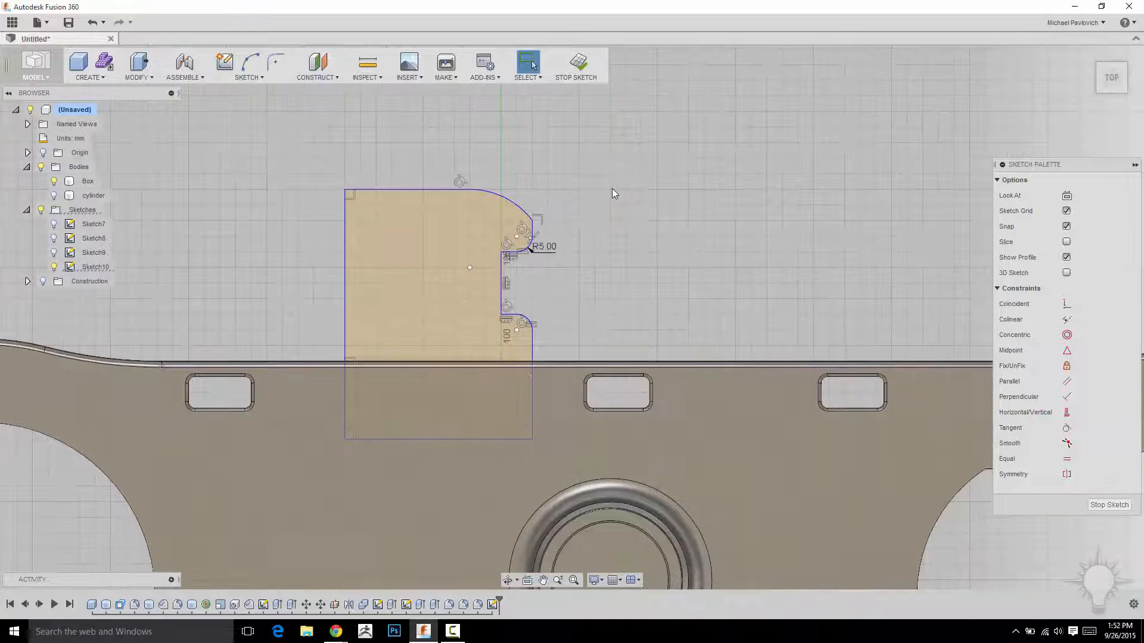
pyautogui.scroll(3, 613, 190)
pyautogui.moveTo(625, 311); pyautogui.dragTo(715, 233, button='middle')
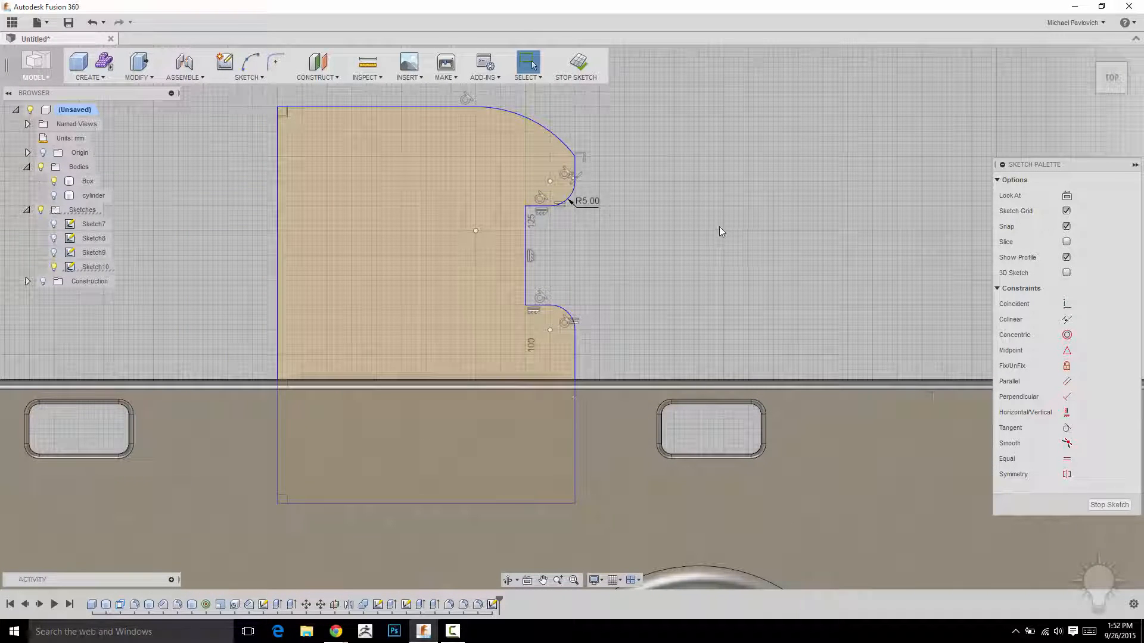
pyautogui.press('c')
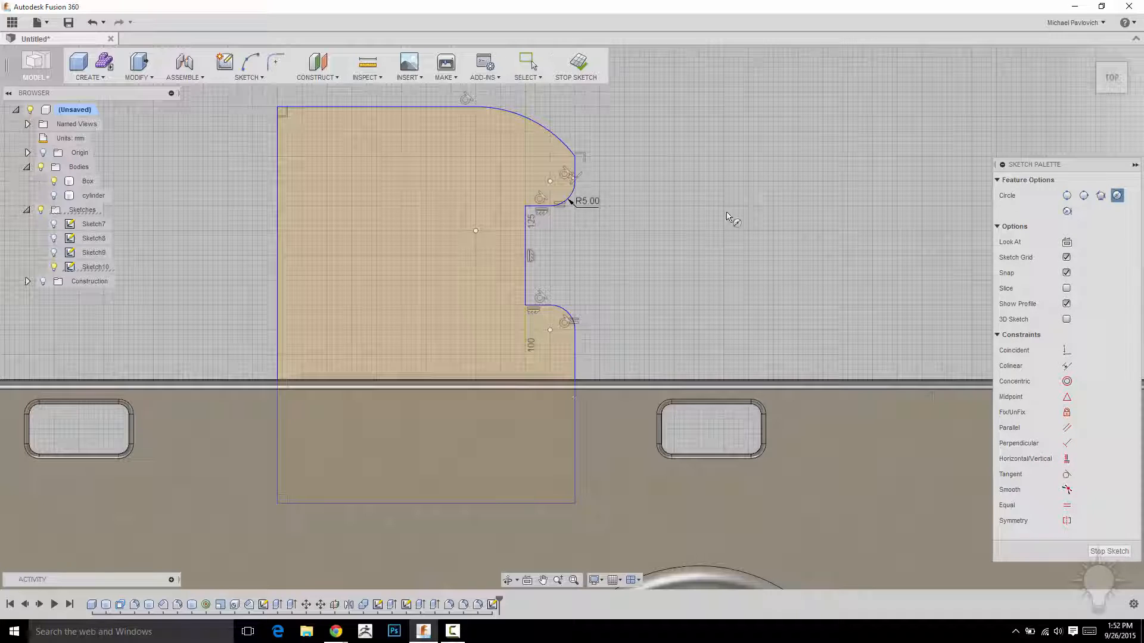
pyautogui.click(549, 180)
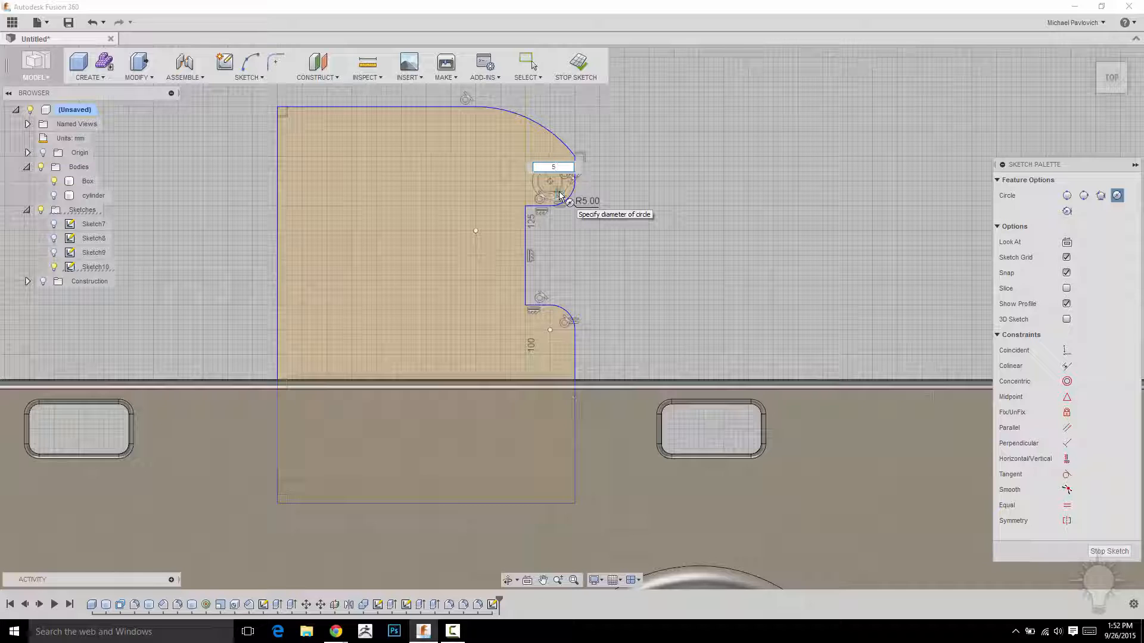
pyautogui.press('Tab')
pyautogui.press('Return')
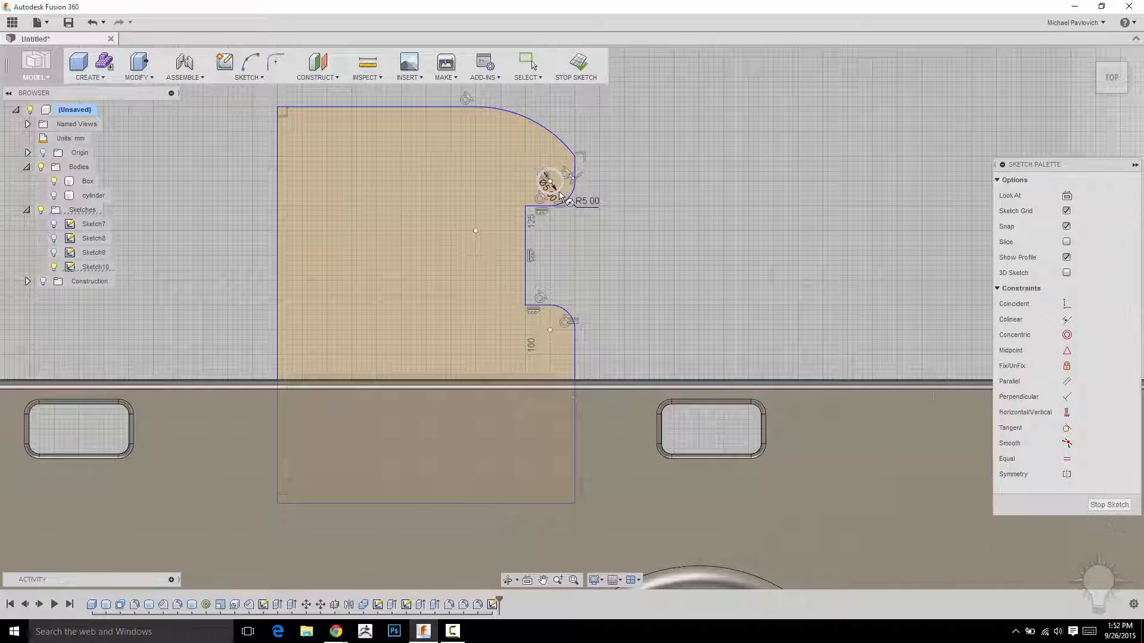
# Draw a circle about 8 mm in diameter centred on the notch's lower fillet centre.
pyautogui.moveTo(691, 235)
pyautogui.mouseDown(button='middle')
pyautogui.moveTo(654, 207)
pyautogui.moveTo(663, 184)
pyautogui.mouseUp(button='middle')
pyautogui.press('c')
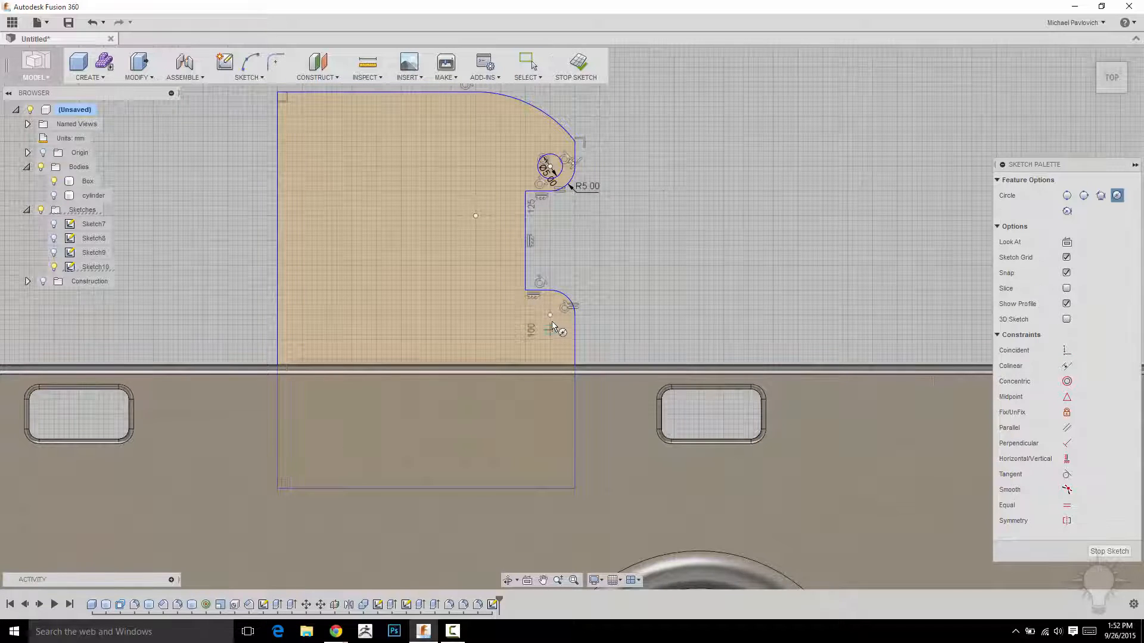
pyautogui.click(550, 315)
pyautogui.click(567, 327)
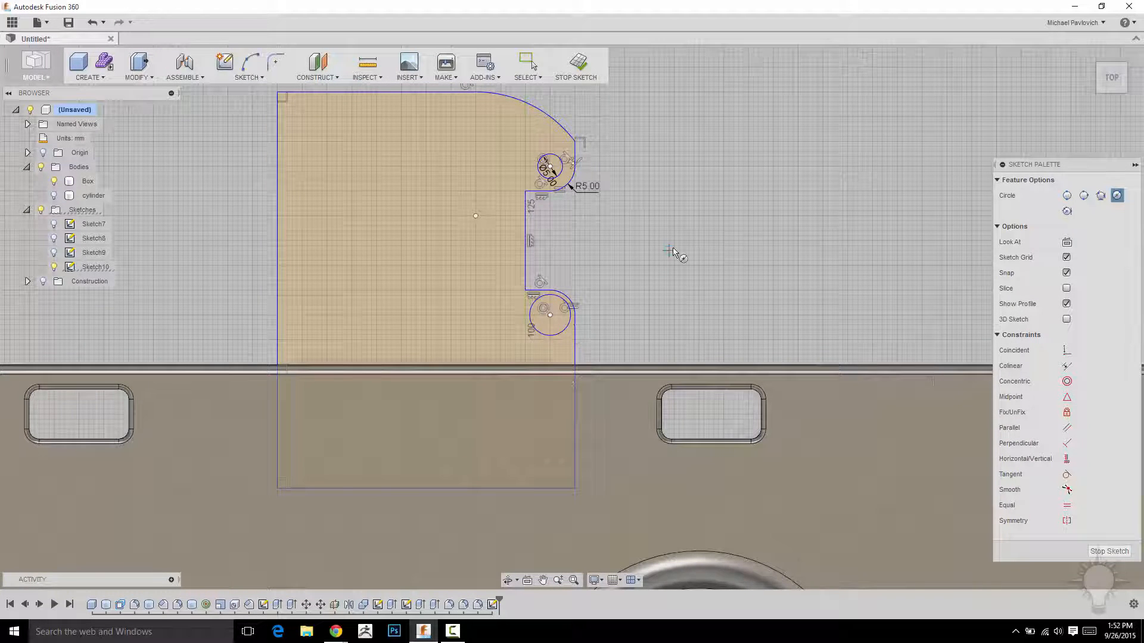
# Dimension the circle at the lower fillet and set its diameter to 5 mm.
pyautogui.scroll(1, 673, 250)
pyautogui.scroll(2, 670, 251)
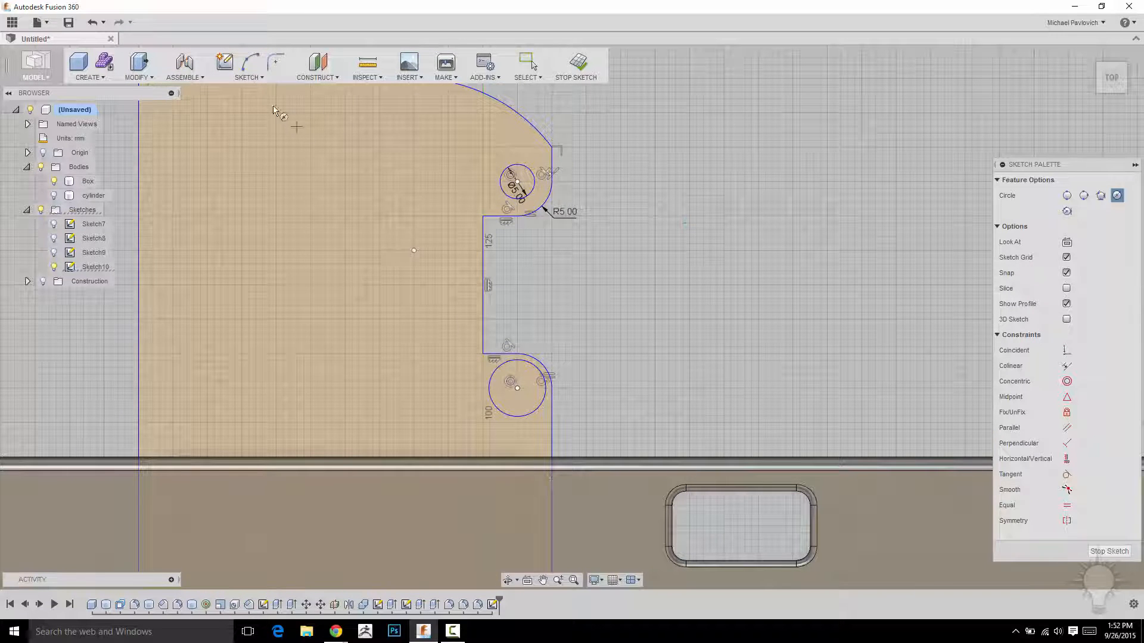
pyautogui.click(244, 78)
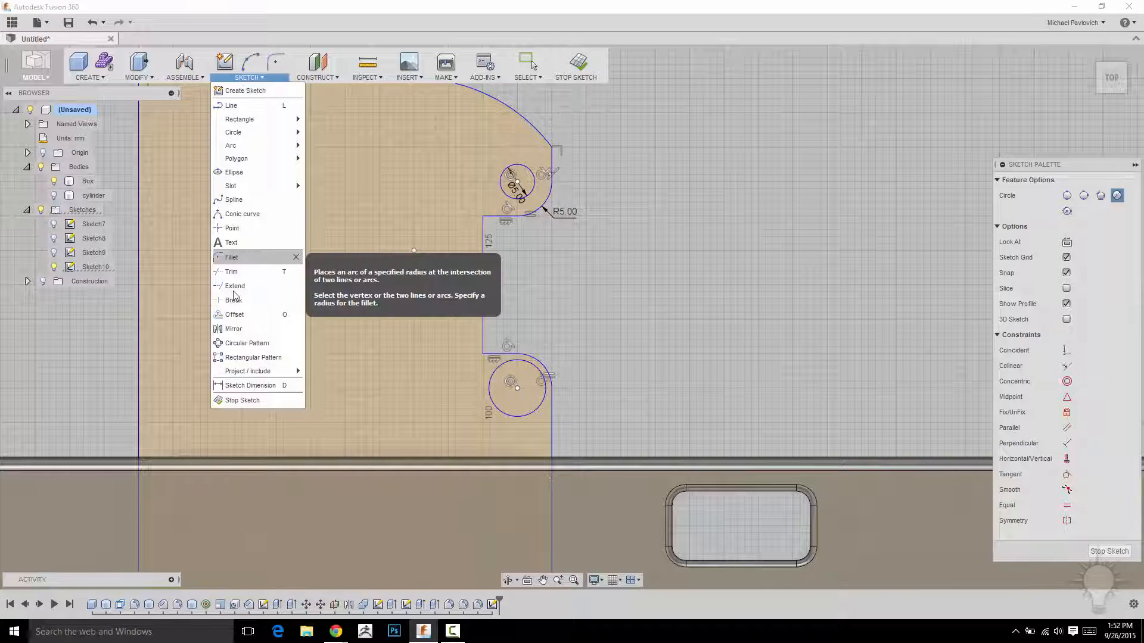
pyautogui.click(238, 386)
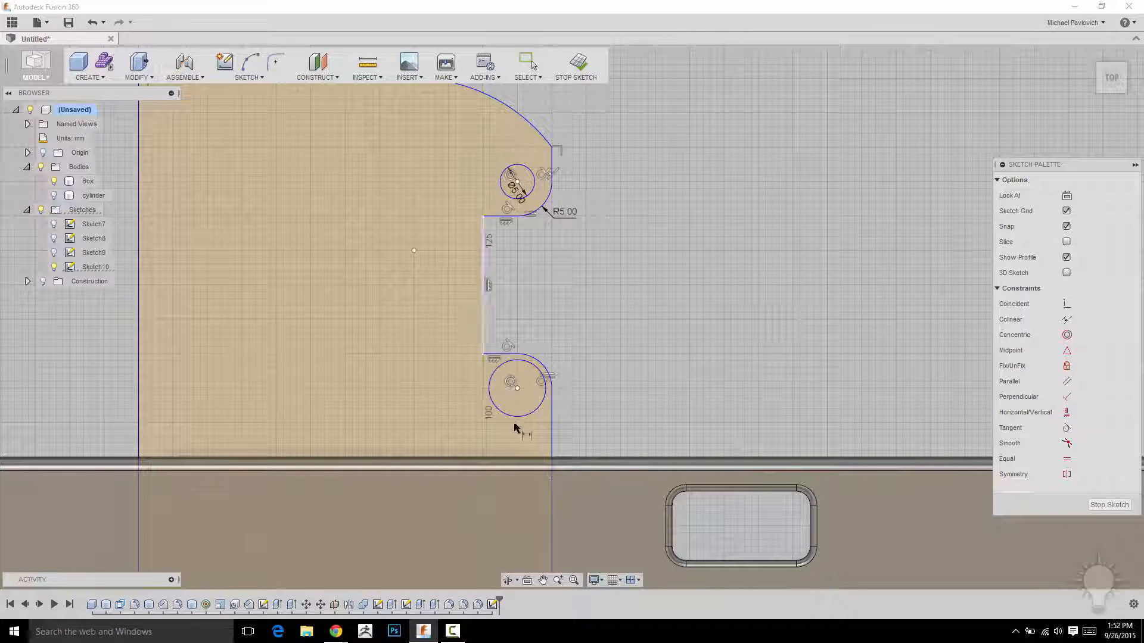
pyautogui.click(535, 409)
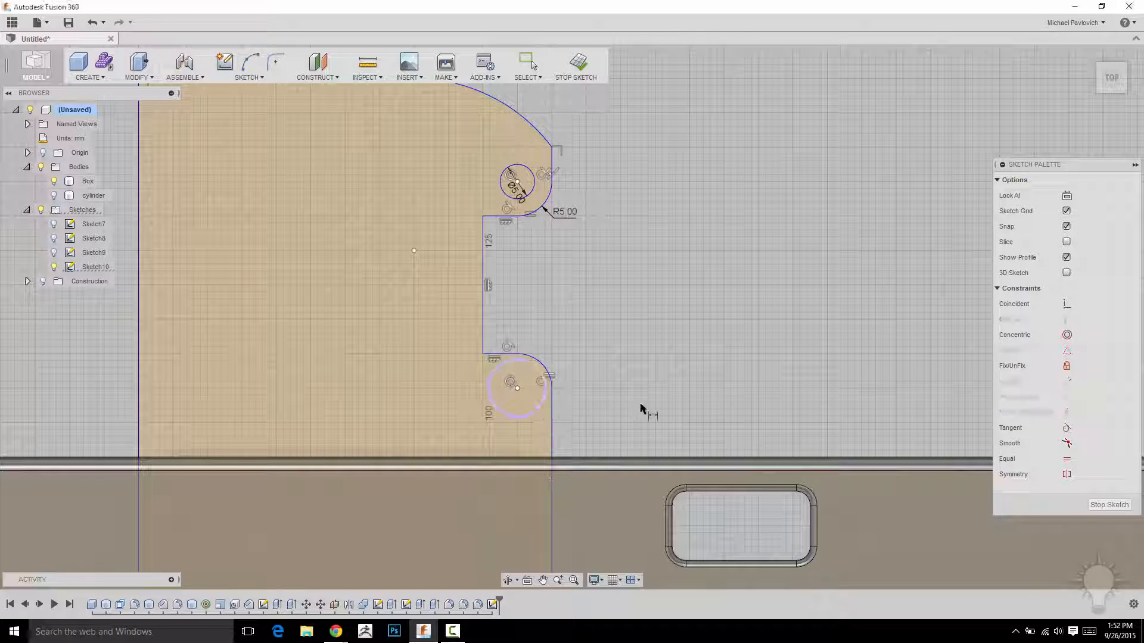
pyautogui.click(707, 309)
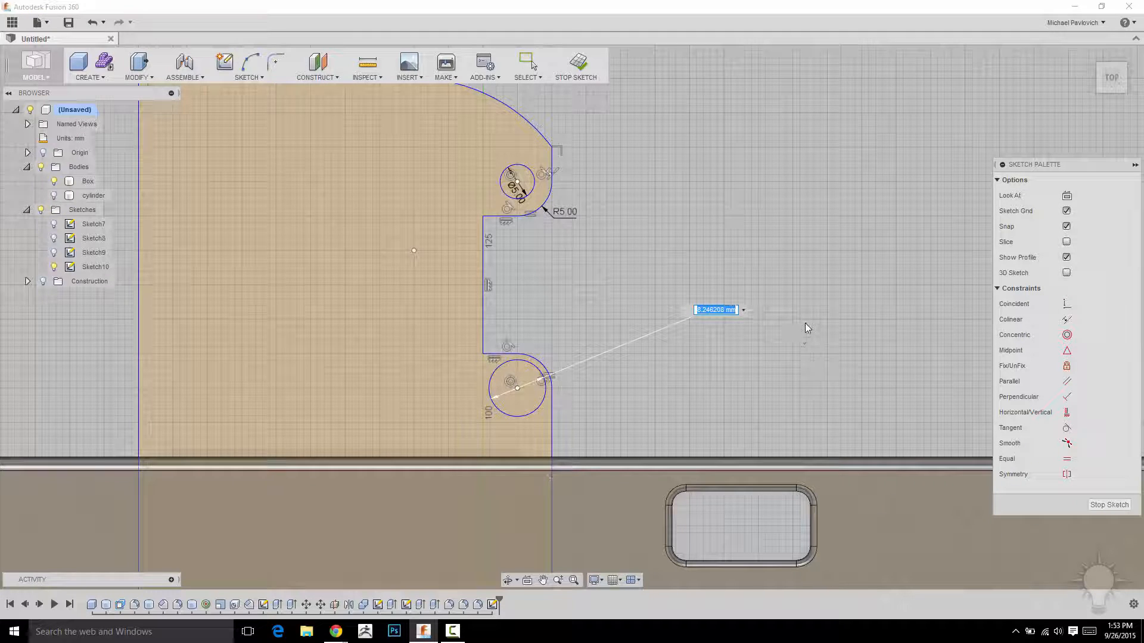
pyautogui.press('Return')
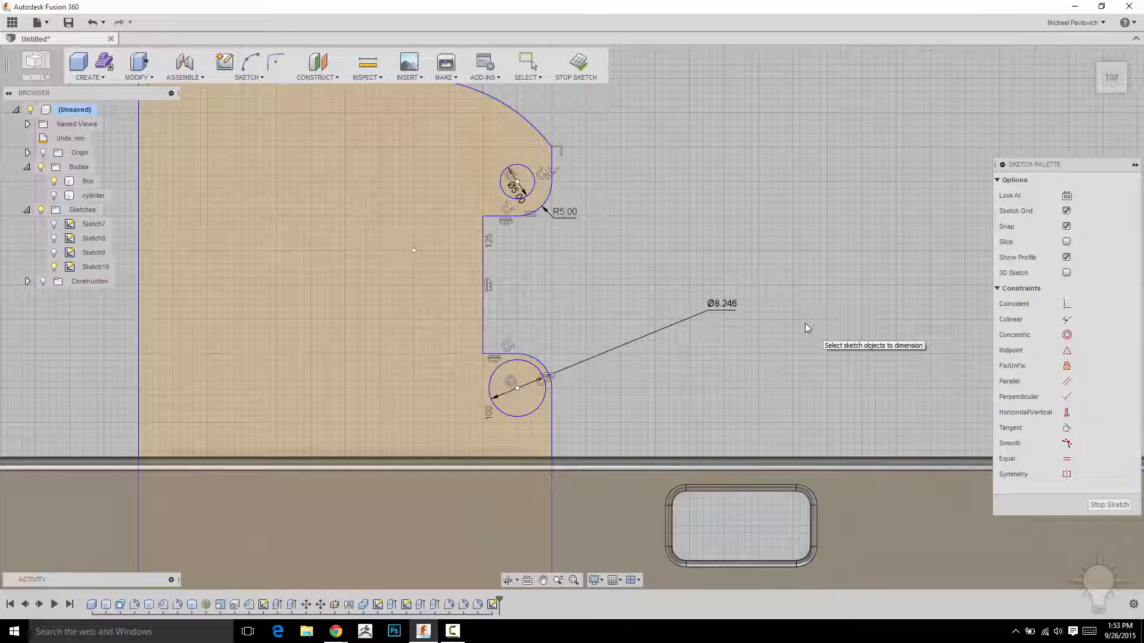
pyautogui.doubleClick(722, 303)
pyautogui.write('5')
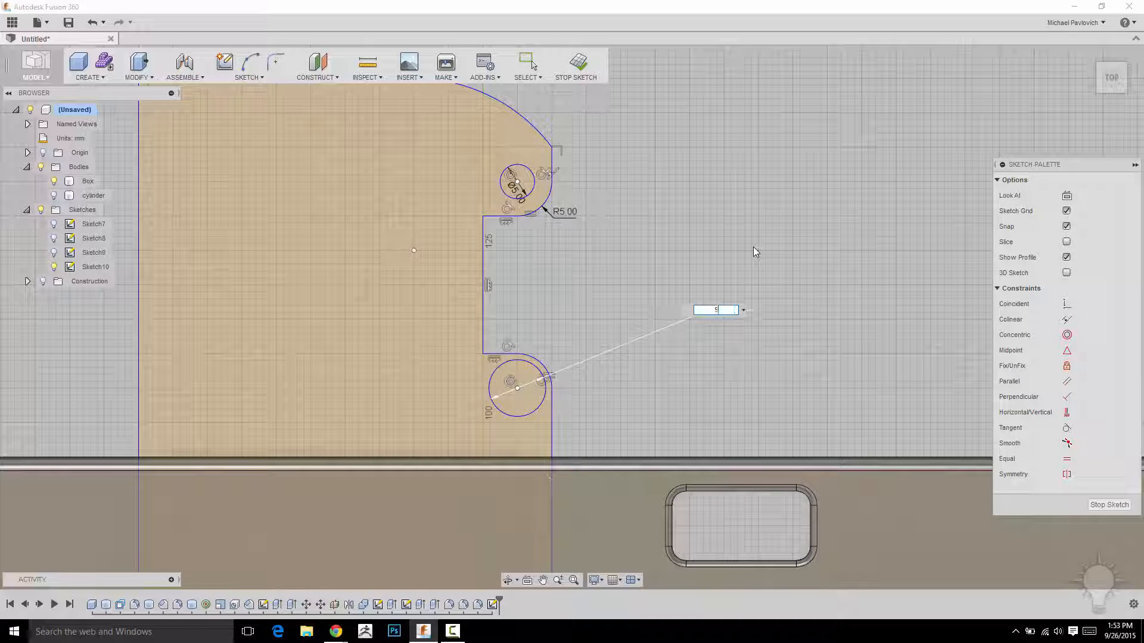
pyautogui.press('Return')
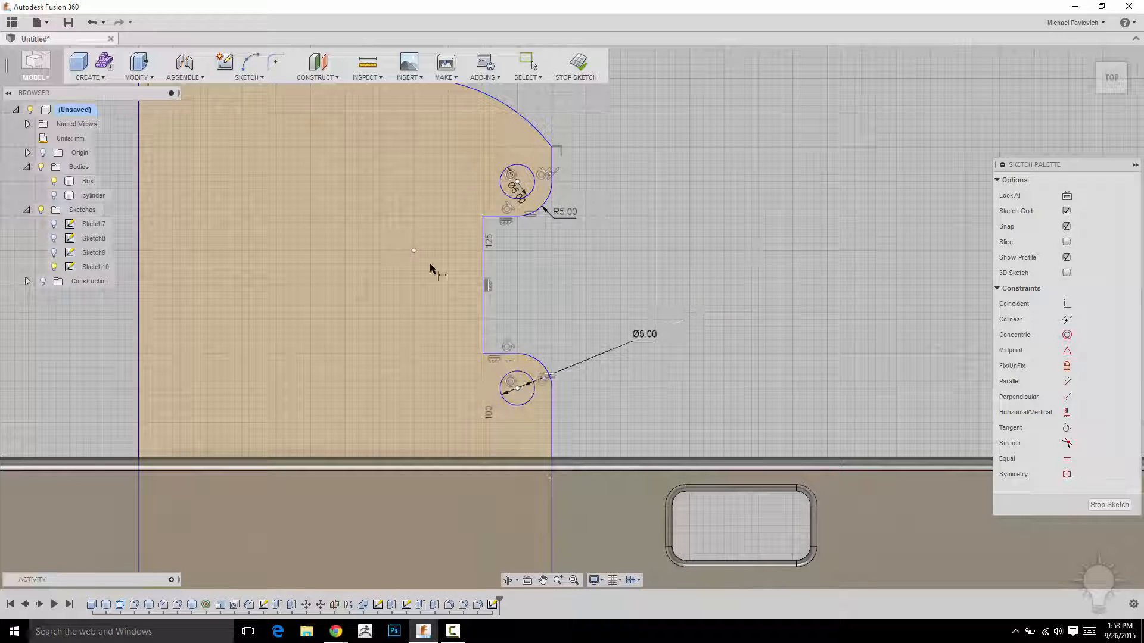
# Dimension the profile's long straight side opposite the notch and set its length to 60 mm.
pyautogui.moveTo(661, 254); pyautogui.dragTo(675, 287, button='middle')
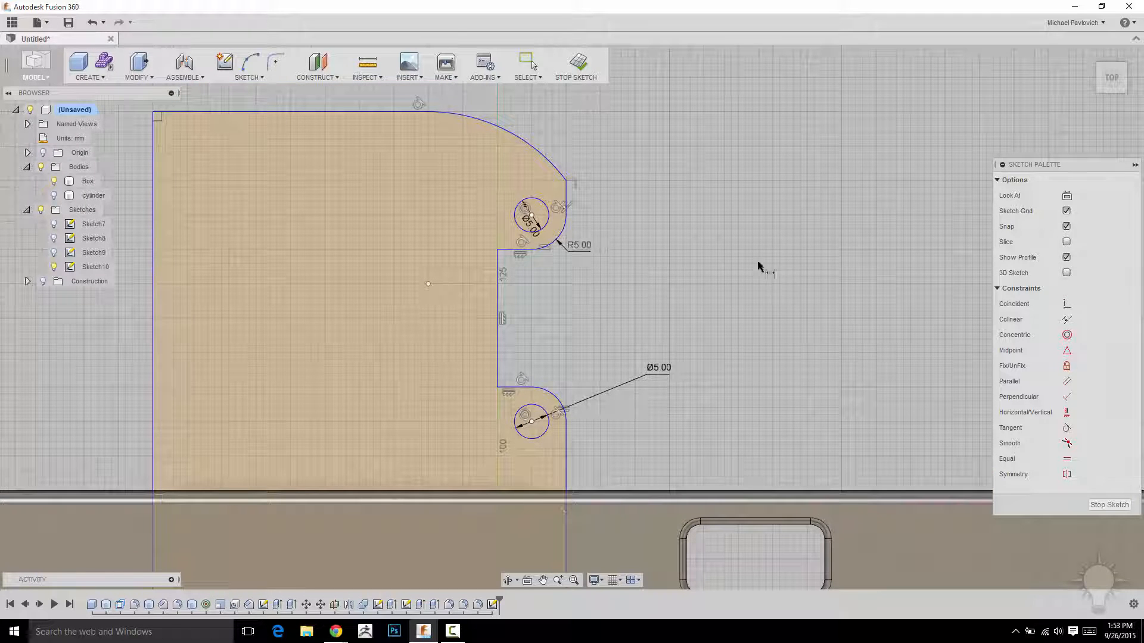
pyautogui.moveTo(663, 191); pyautogui.dragTo(574, 158, button='middle')
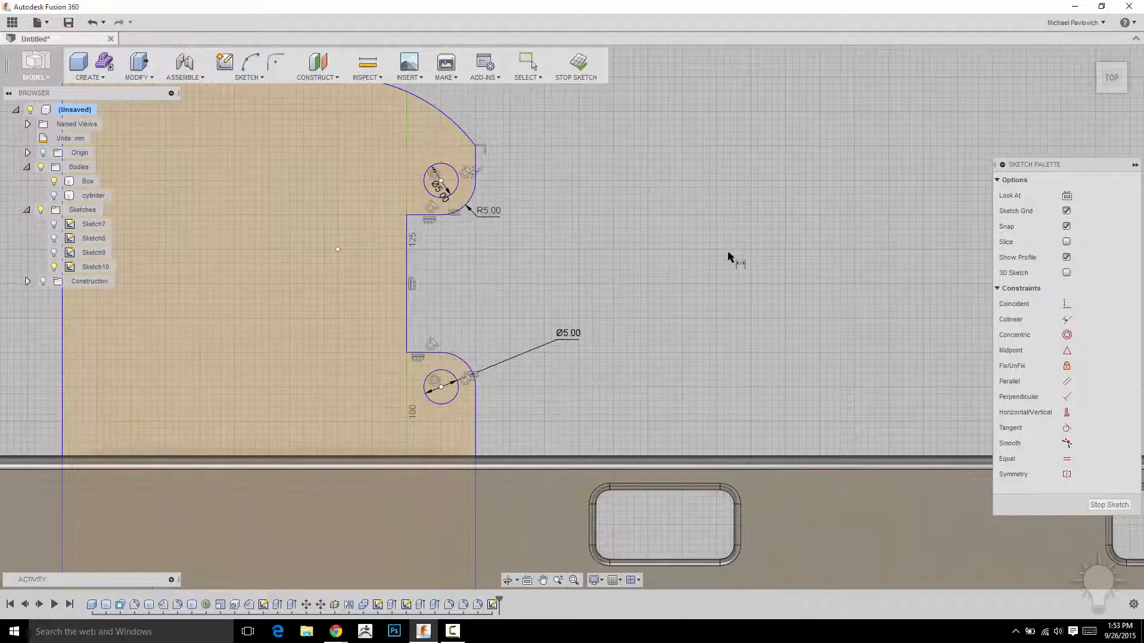
pyautogui.scroll(-2, 726, 254)
pyautogui.moveTo(665, 192); pyautogui.dragTo(808, 206, button='middle')
pyautogui.scroll(-2, 845, 182)
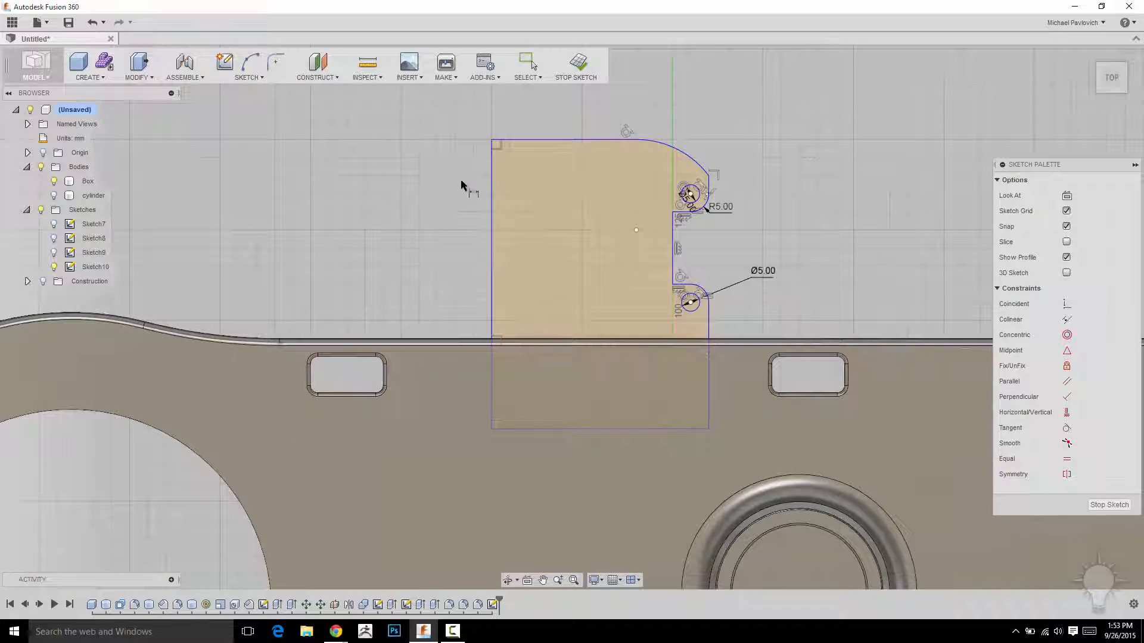
pyautogui.press('Escape')
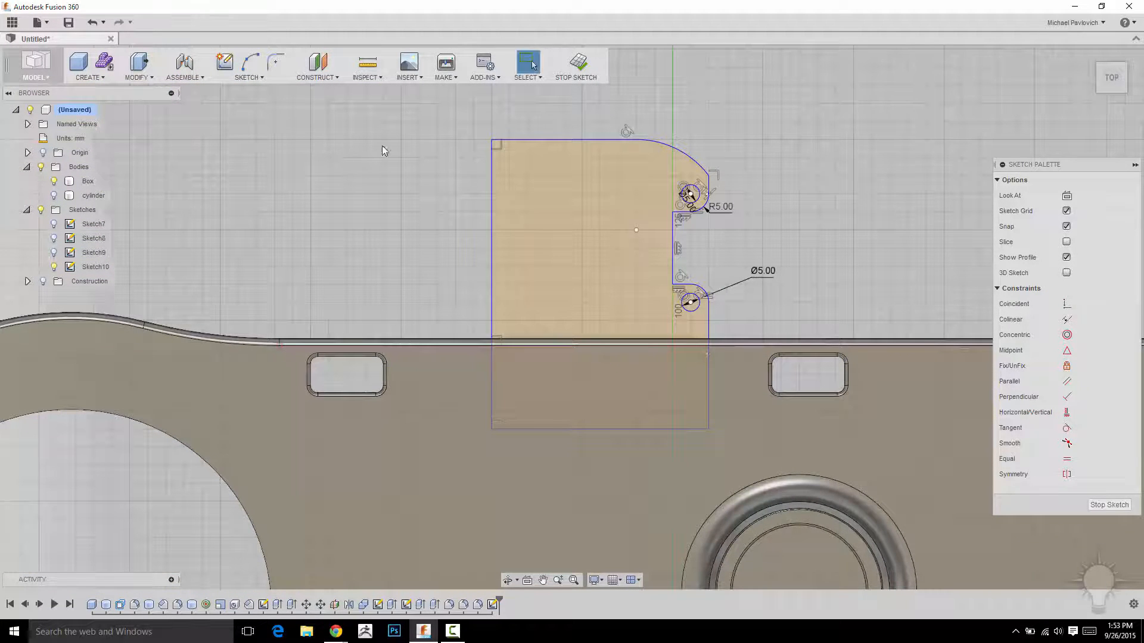
pyautogui.click(242, 81)
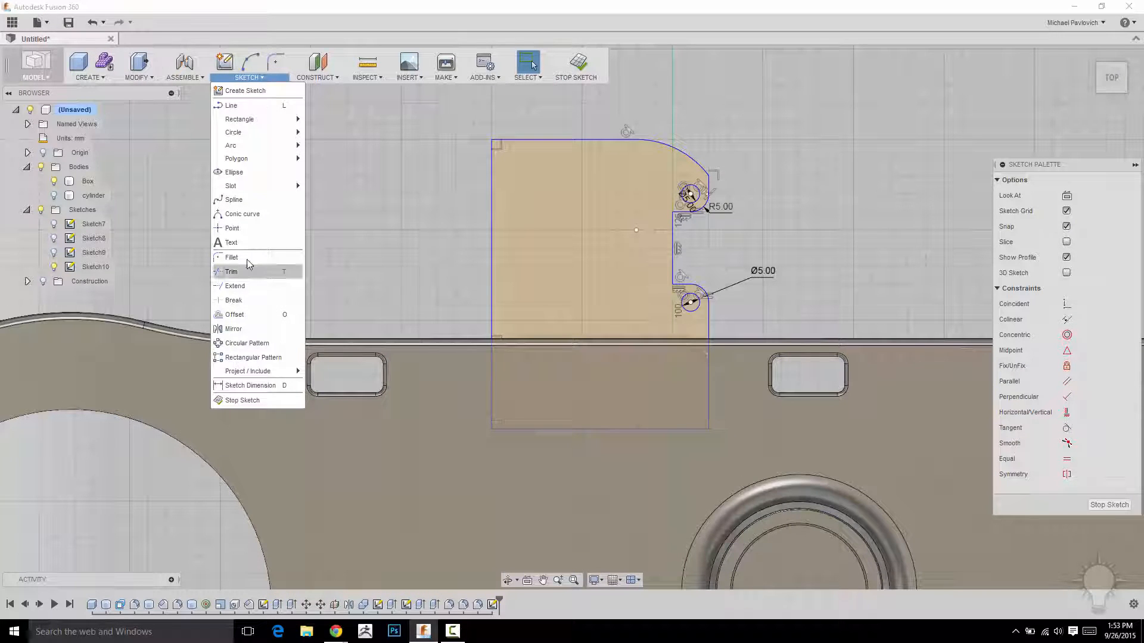
pyautogui.click(250, 386)
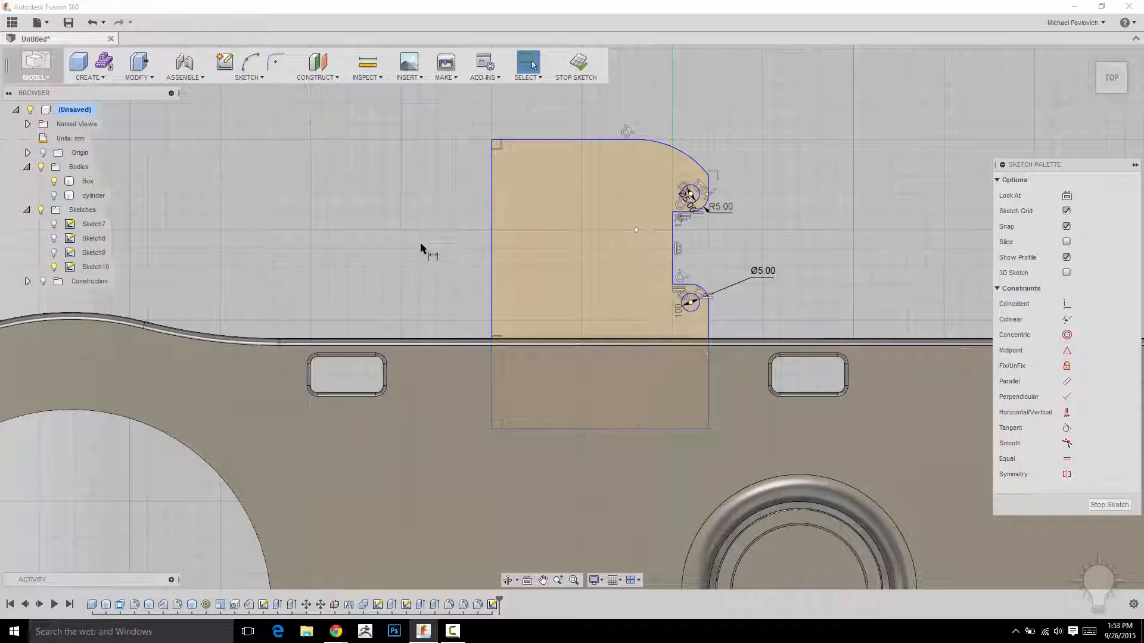
pyautogui.click(491, 218)
pyautogui.click(379, 216)
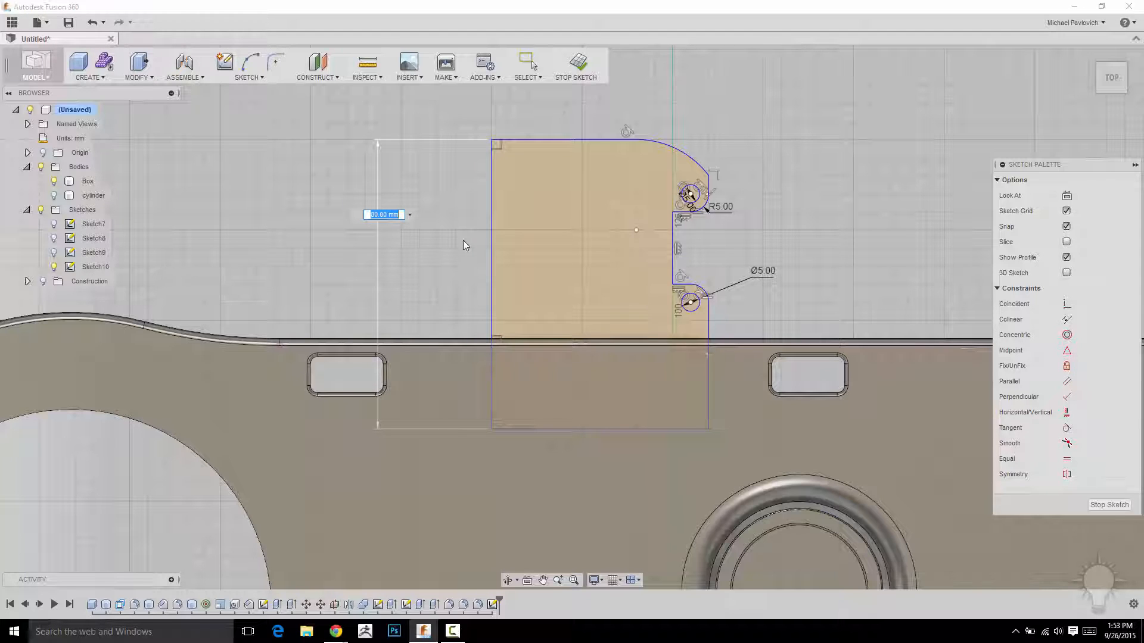
pyautogui.write('60')
pyautogui.press('Return')
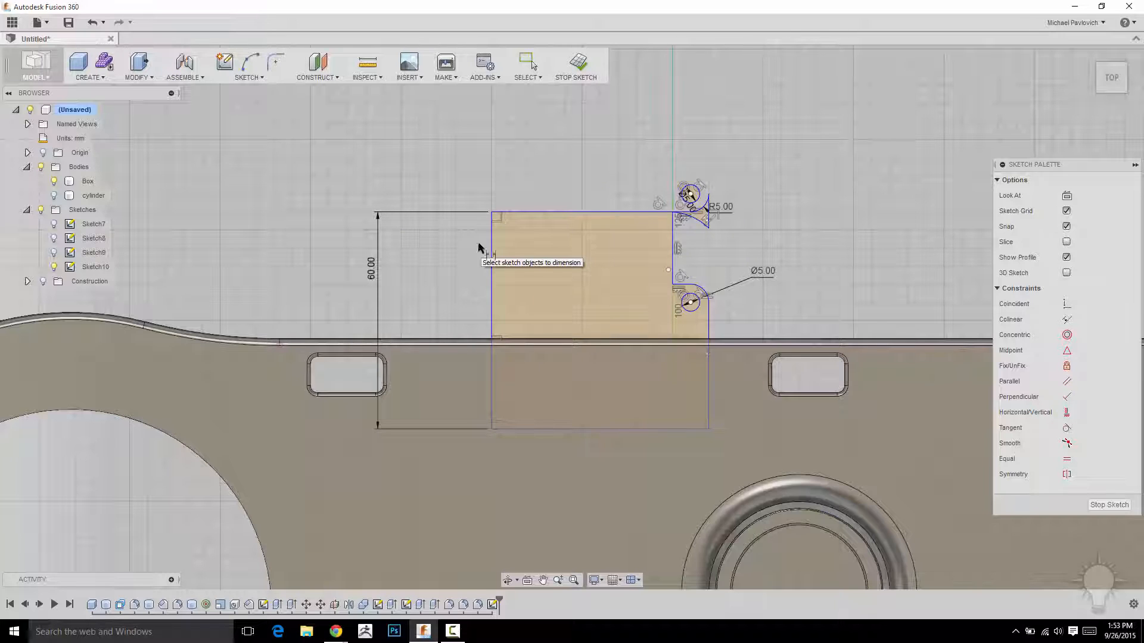
pyautogui.press('Escape')
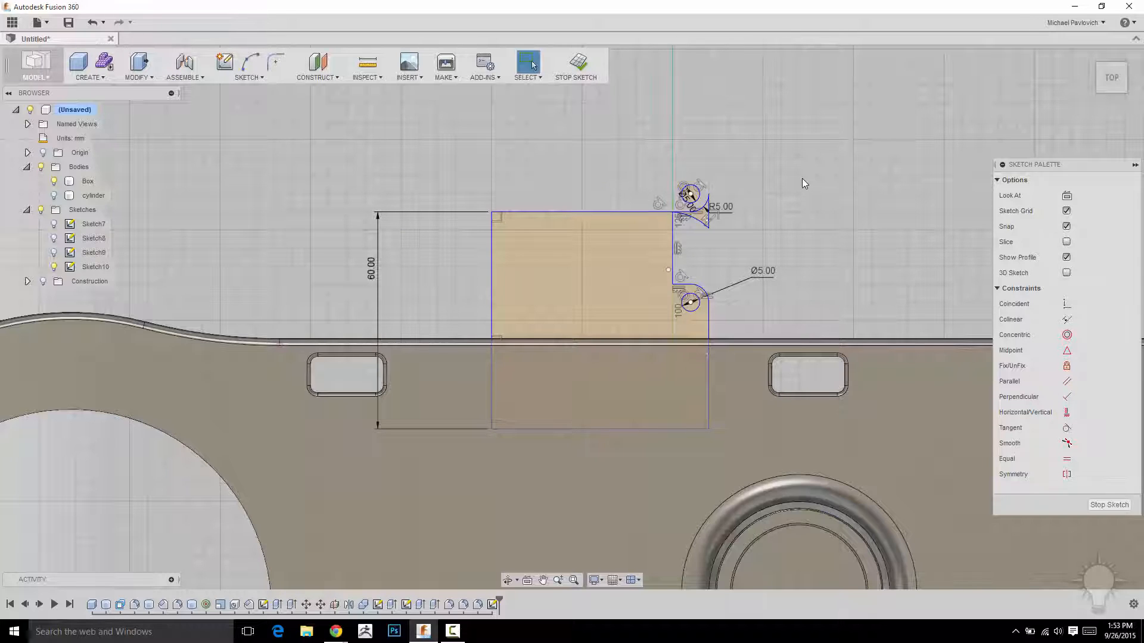
# Undo the last length change on the profile's straight side, keeping the dimension.
pyautogui.hotkey('ctrl', 'z')
pyautogui.moveTo(809, 166); pyautogui.dragTo(808, 182, button='middle')
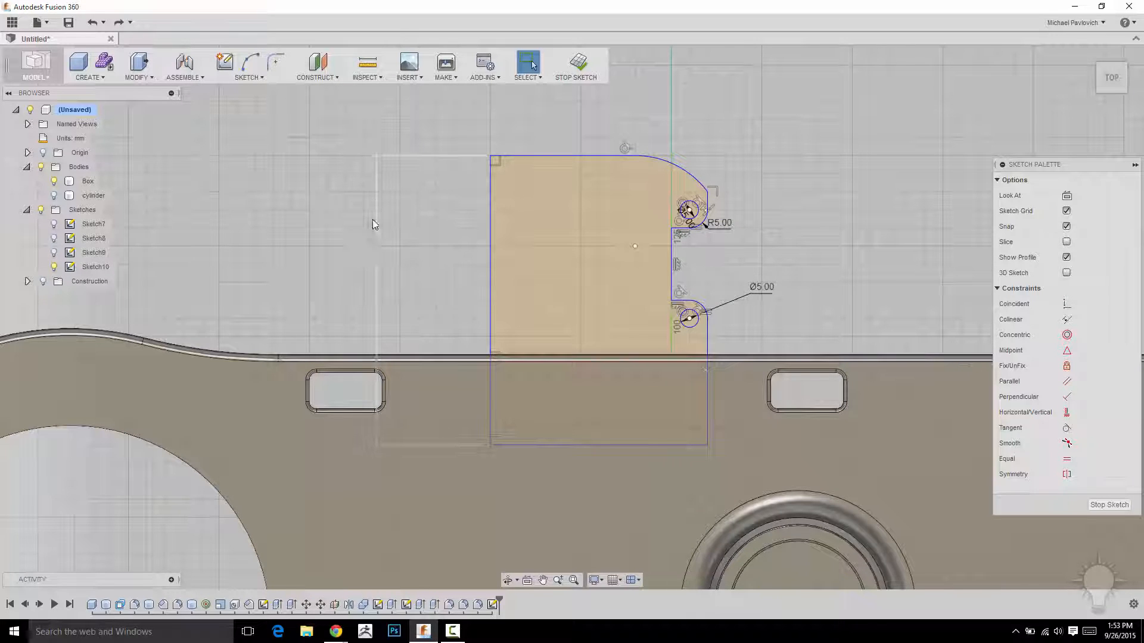
pyautogui.moveTo(814, 223); pyautogui.dragTo(767, 228, button='middle')
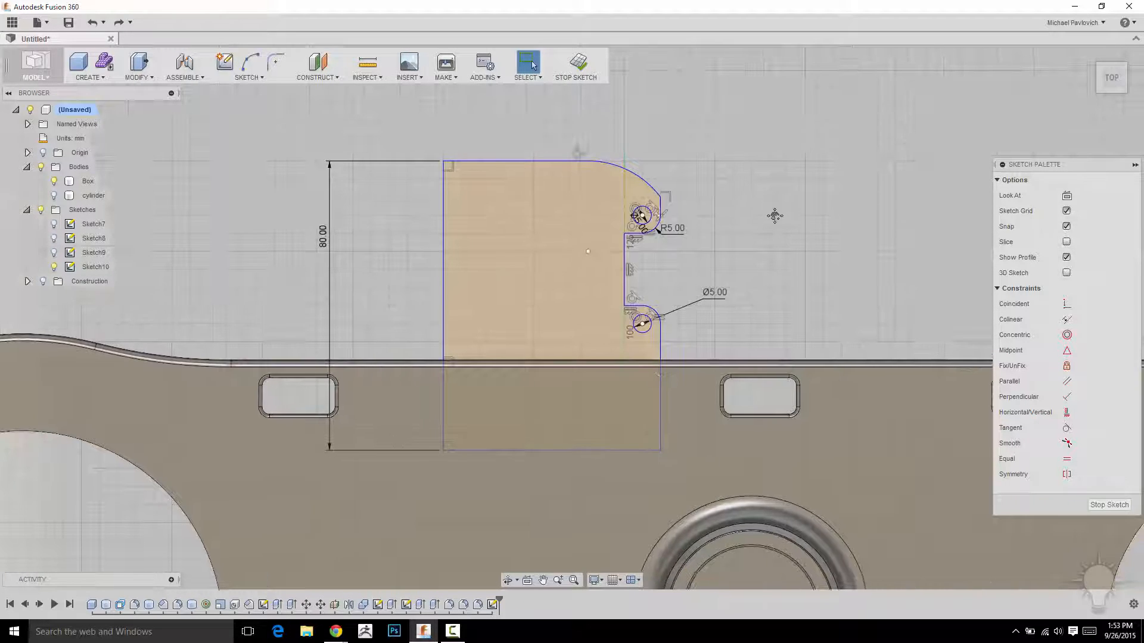
# Hide the Box body and select the horizontal line crossing the lower part of the profile.
pyautogui.click(54, 182)
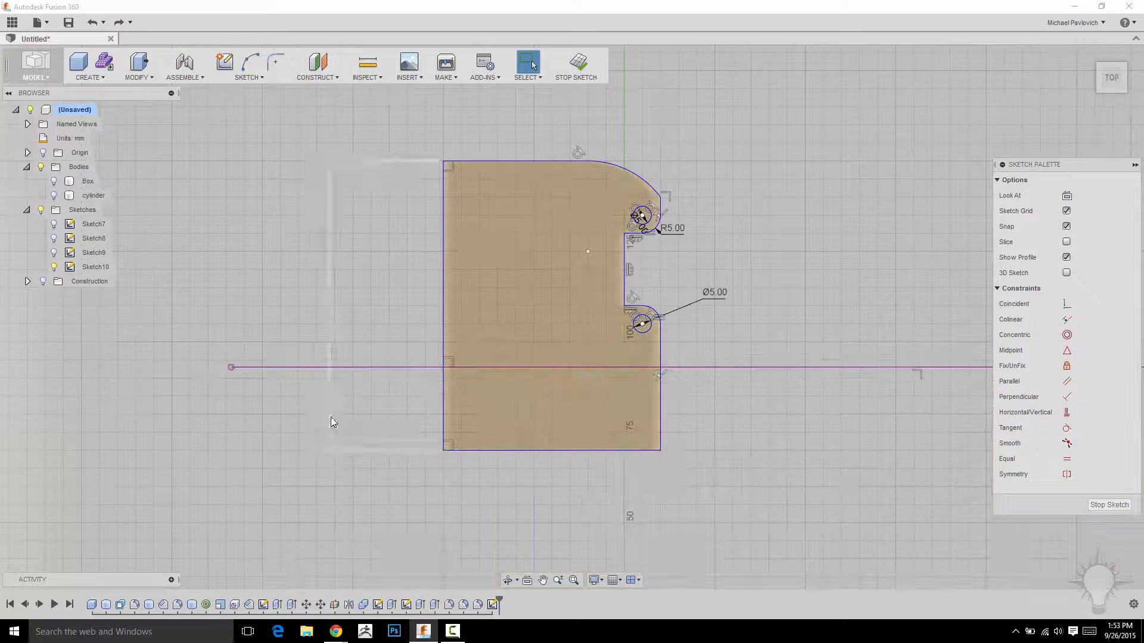
pyautogui.moveTo(699, 430); pyautogui.dragTo(664, 424, button='middle')
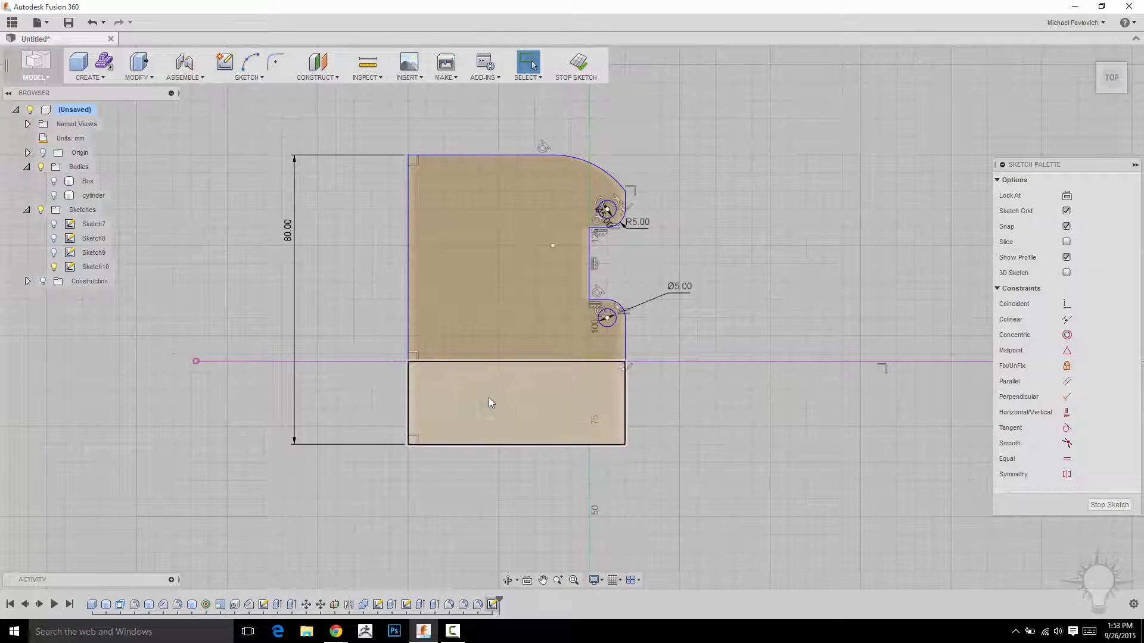
pyautogui.keyDown('shift'); pyautogui.click(473, 257); pyautogui.keyUp('shift')
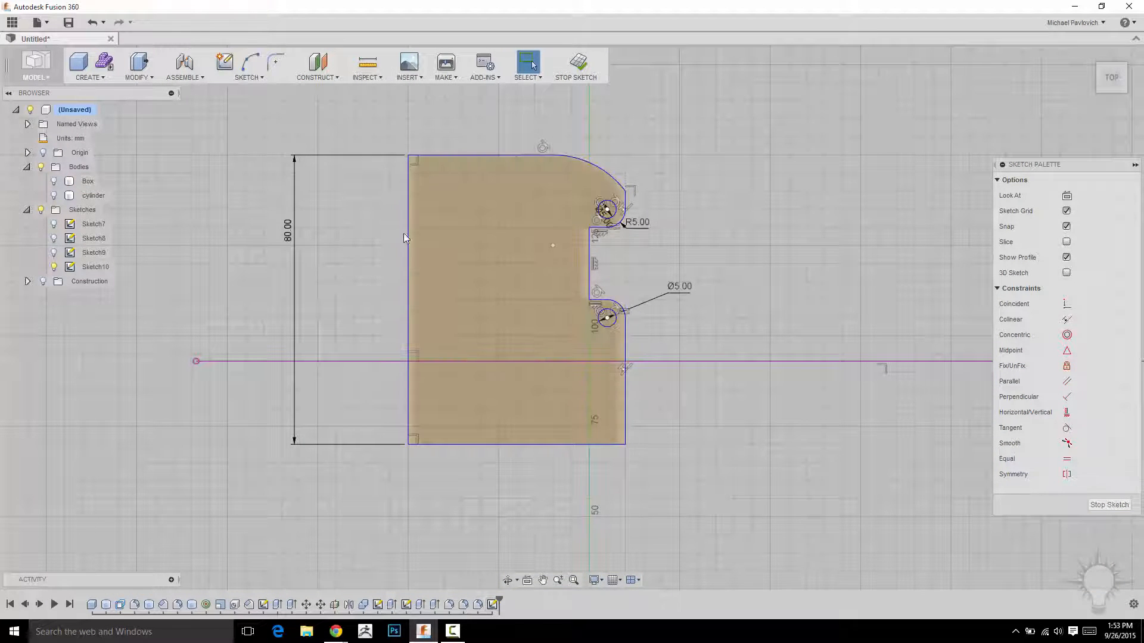
pyautogui.click(741, 361)
# Show the Box body briefly to compare the horizontal line with the plate's long edge, and hide it again.
pyautogui.scroll(-4, 741, 360)
pyautogui.moveTo(541, 225); pyautogui.dragTo(388, 177, button='middle')
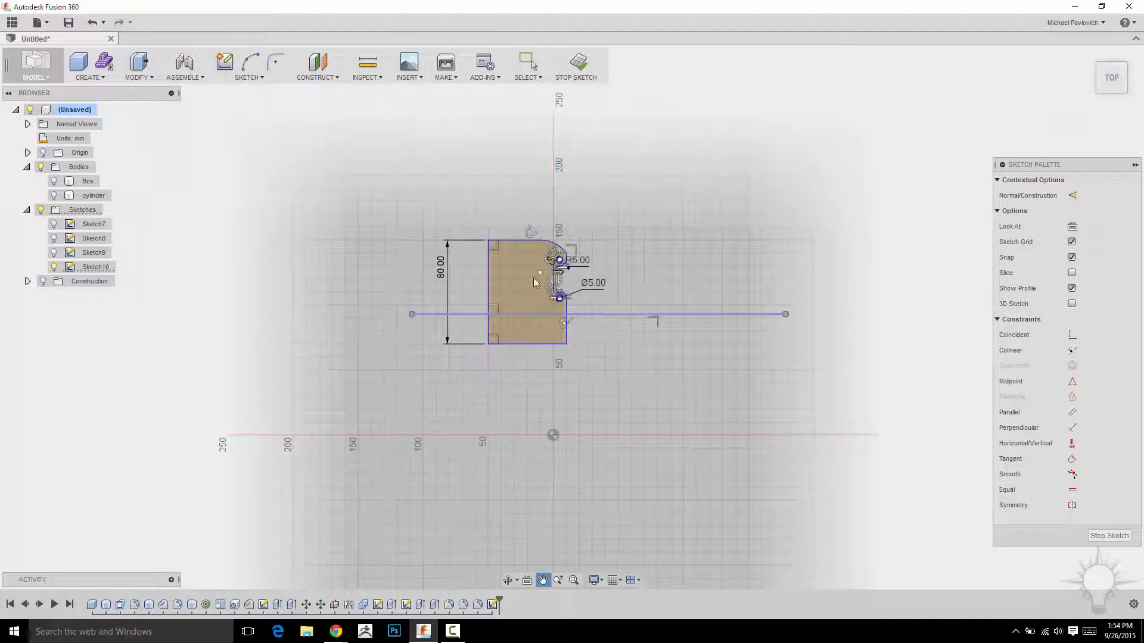
pyautogui.click(54, 181)
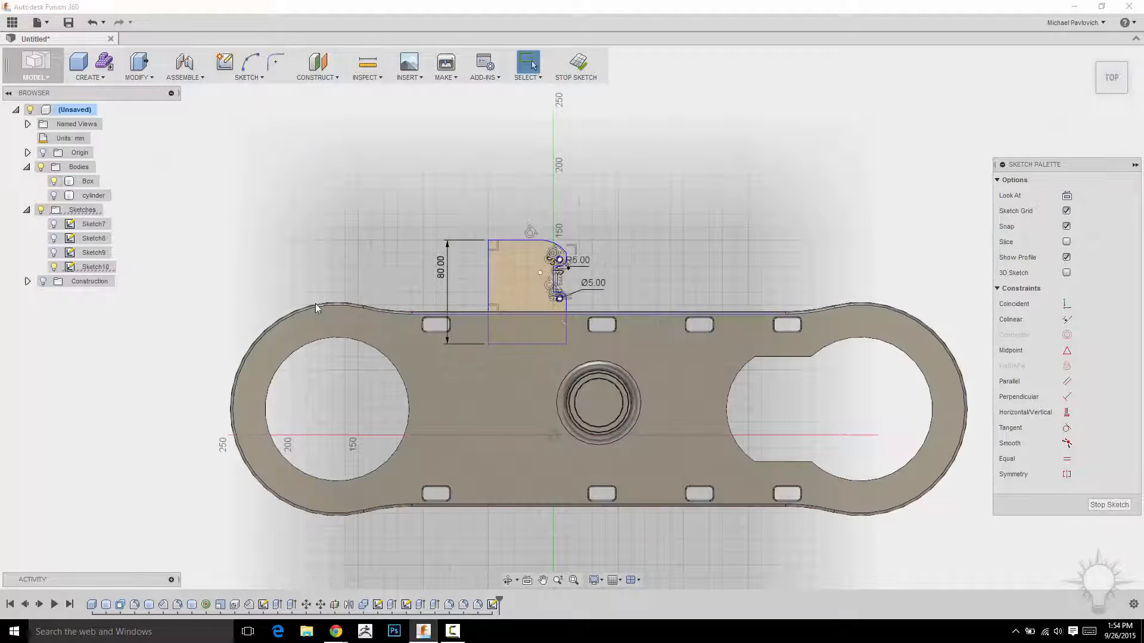
pyautogui.click(54, 181)
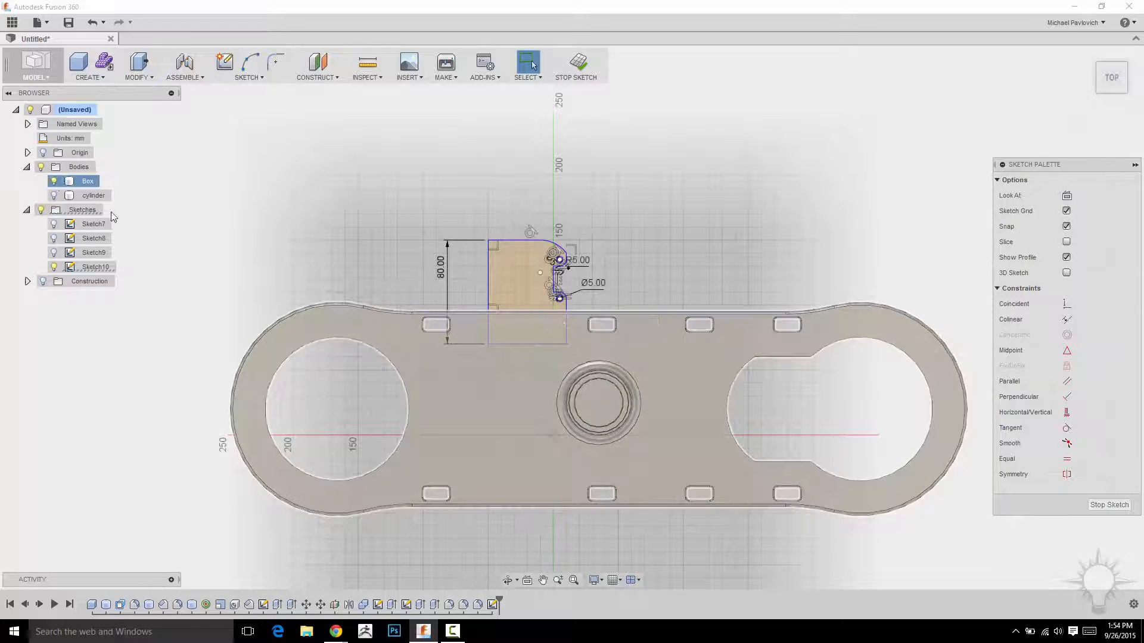
# Break the link of the projected horizontal line crossing the lower part of the profile.
pyautogui.scroll(5, 703, 370)
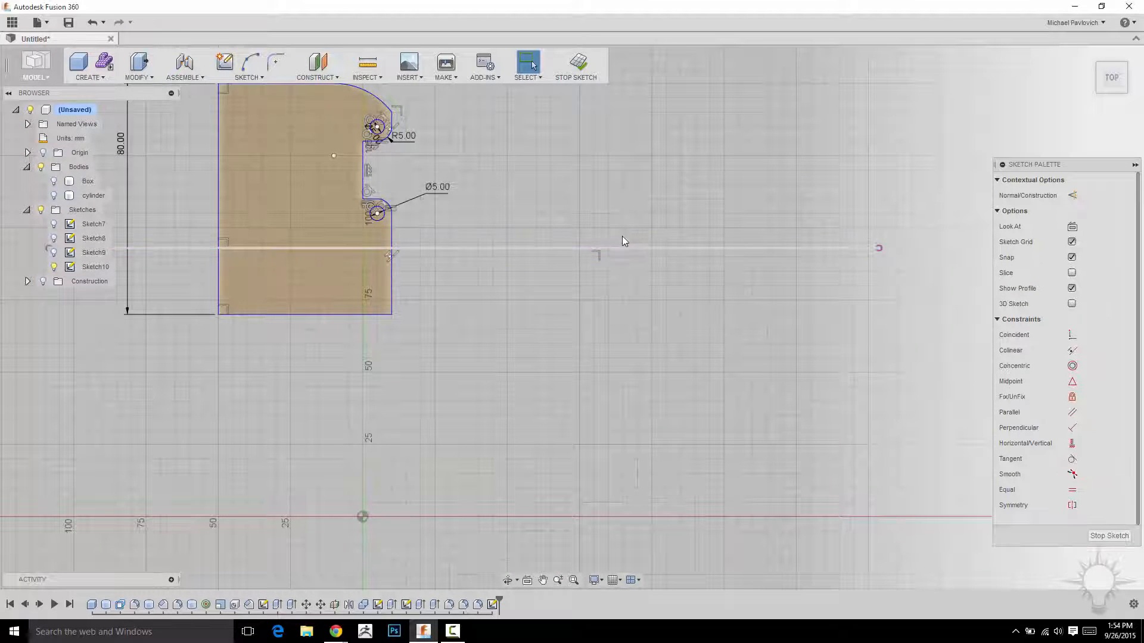
pyautogui.moveTo(524, 225); pyautogui.dragTo(709, 352, button='middle')
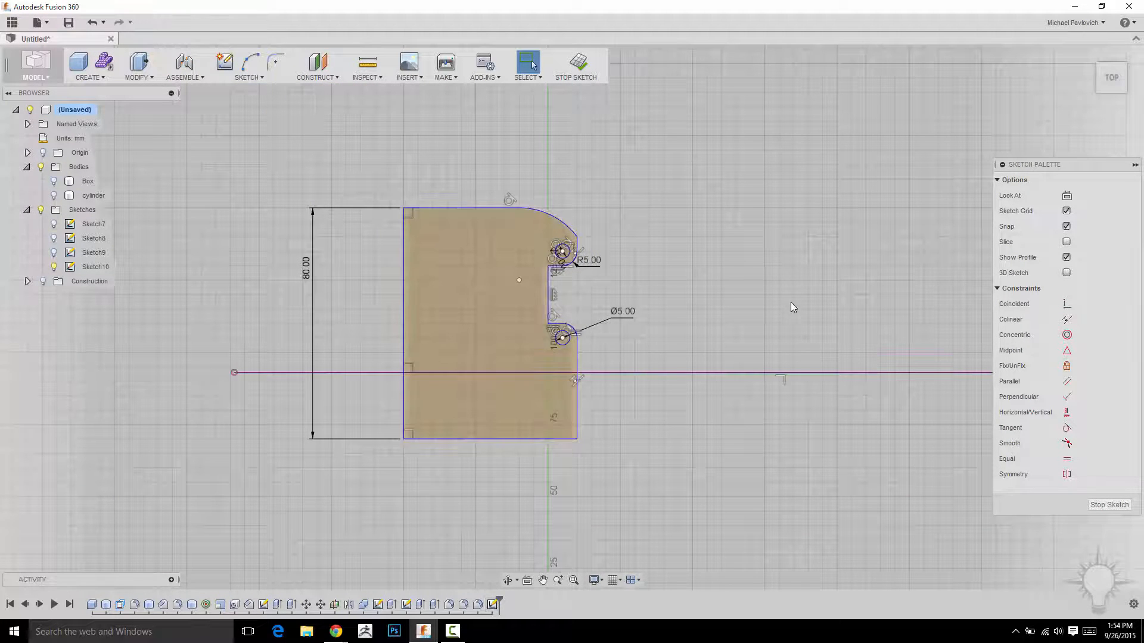
pyautogui.moveTo(731, 313); pyautogui.dragTo(708, 289, button='middle')
pyautogui.click(698, 351)
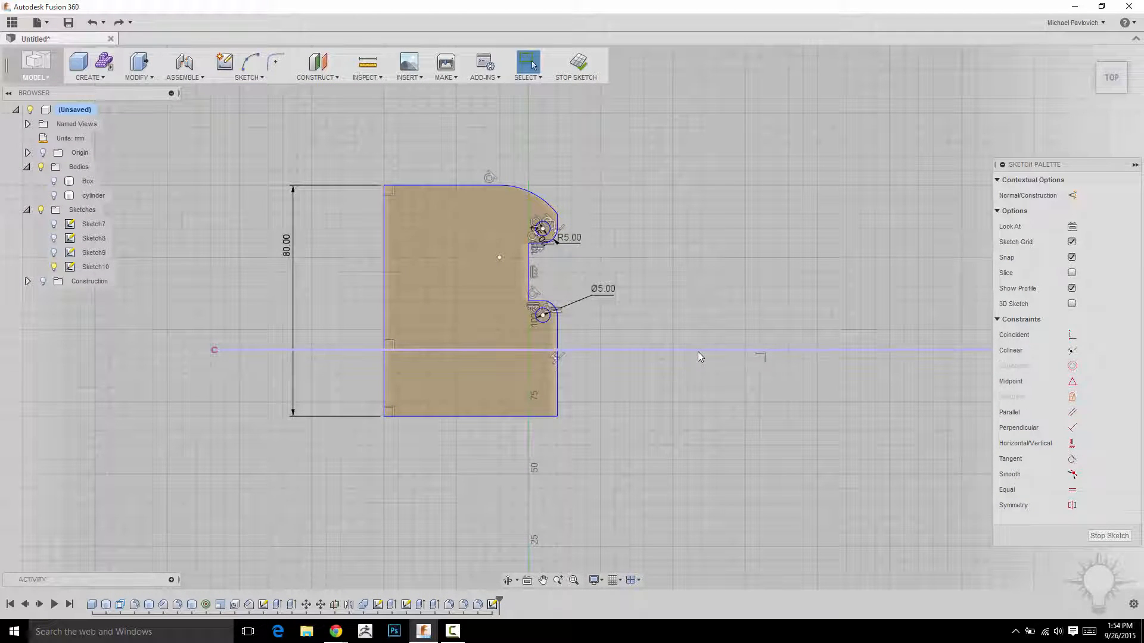
pyautogui.rightClick(698, 352)
pyautogui.click(685, 438)
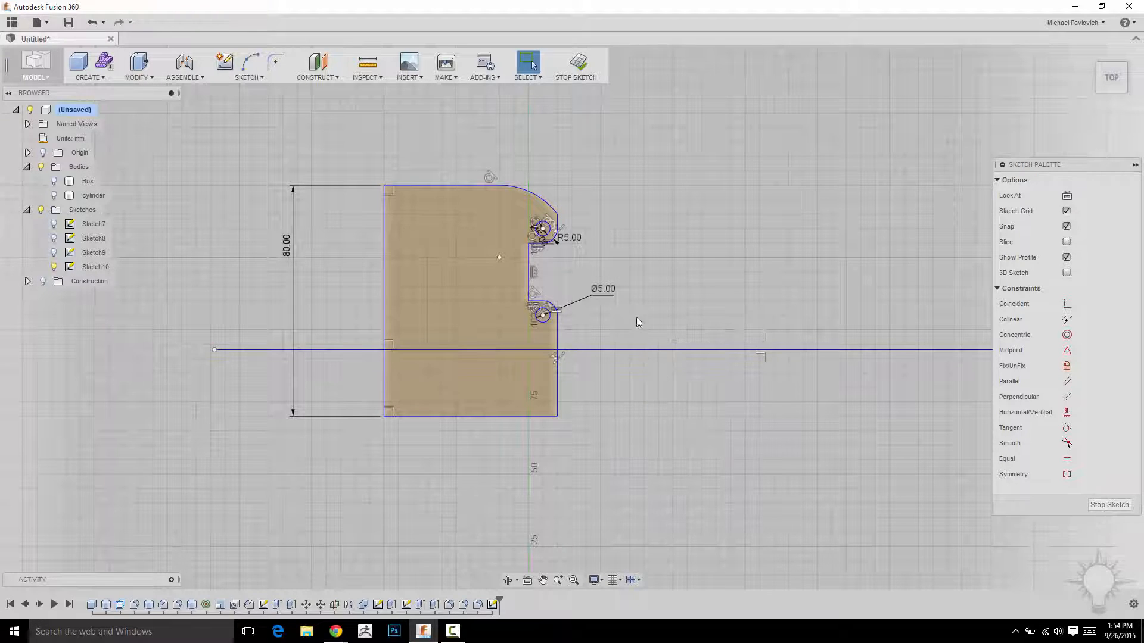
pyautogui.moveTo(636, 317); pyautogui.dragTo(681, 321, button='middle')
pyautogui.click(673, 354)
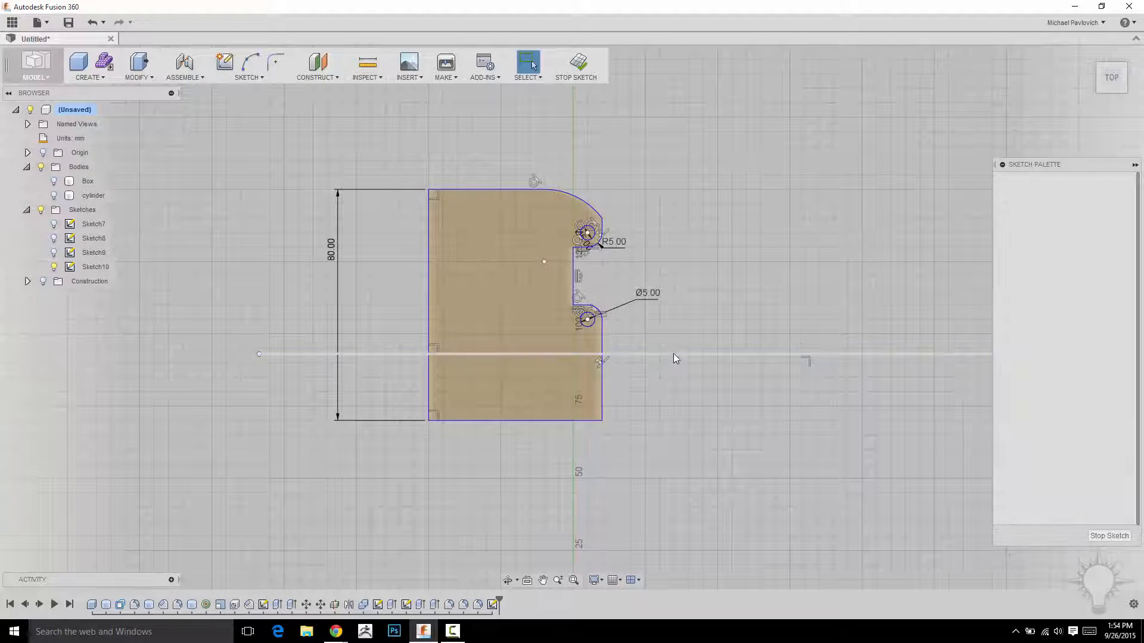
pyautogui.click(781, 428)
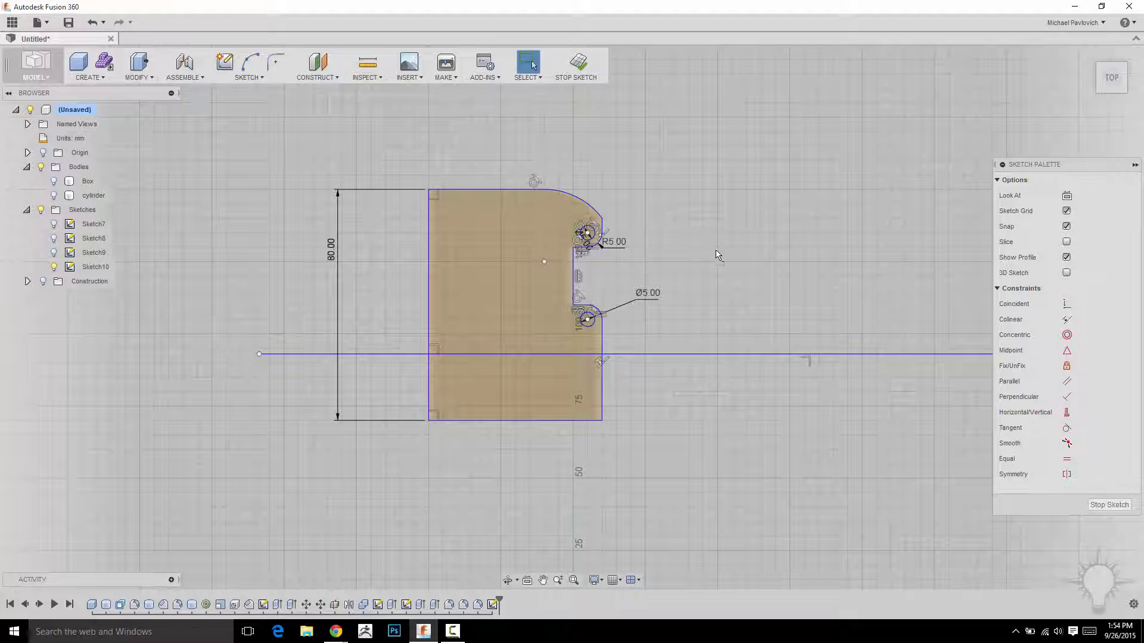
# Trim both overhanging ends of the horizontal line back to the profile's sides.
pyautogui.press('t')
pyautogui.click(691, 355)
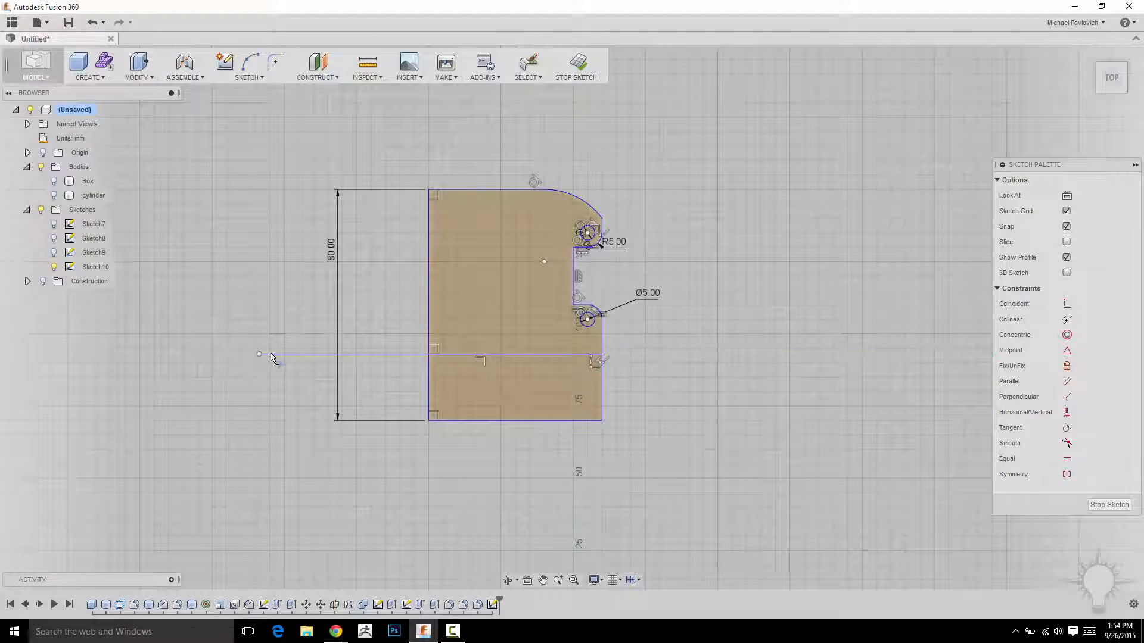
pyautogui.click(271, 355)
pyautogui.scroll(2, 721, 367)
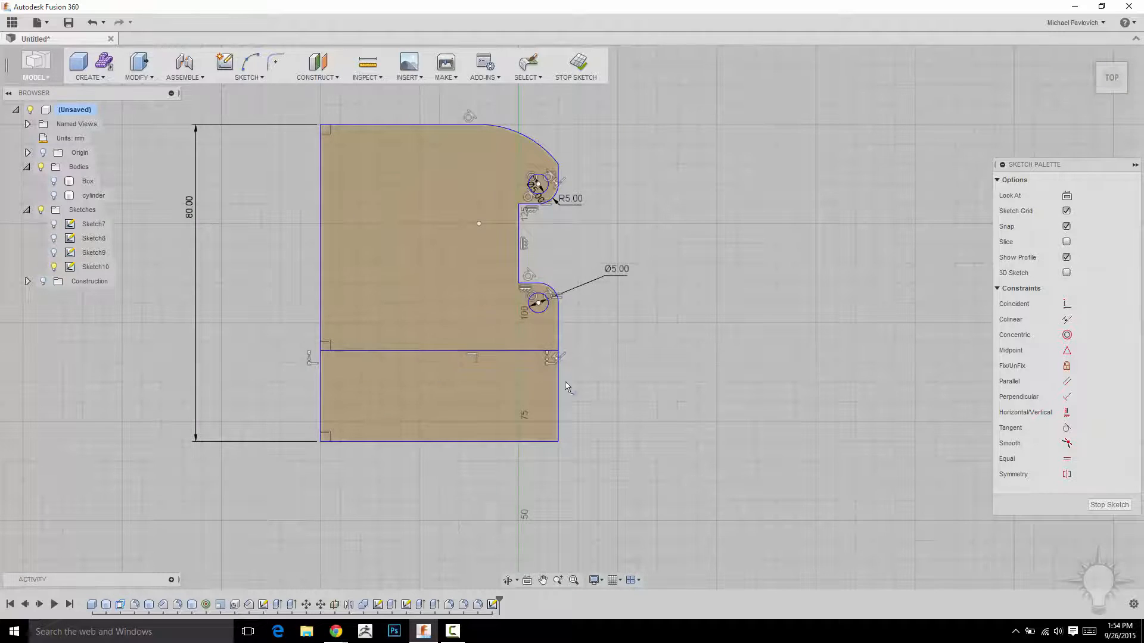
pyautogui.scroll(-2, 754, 337)
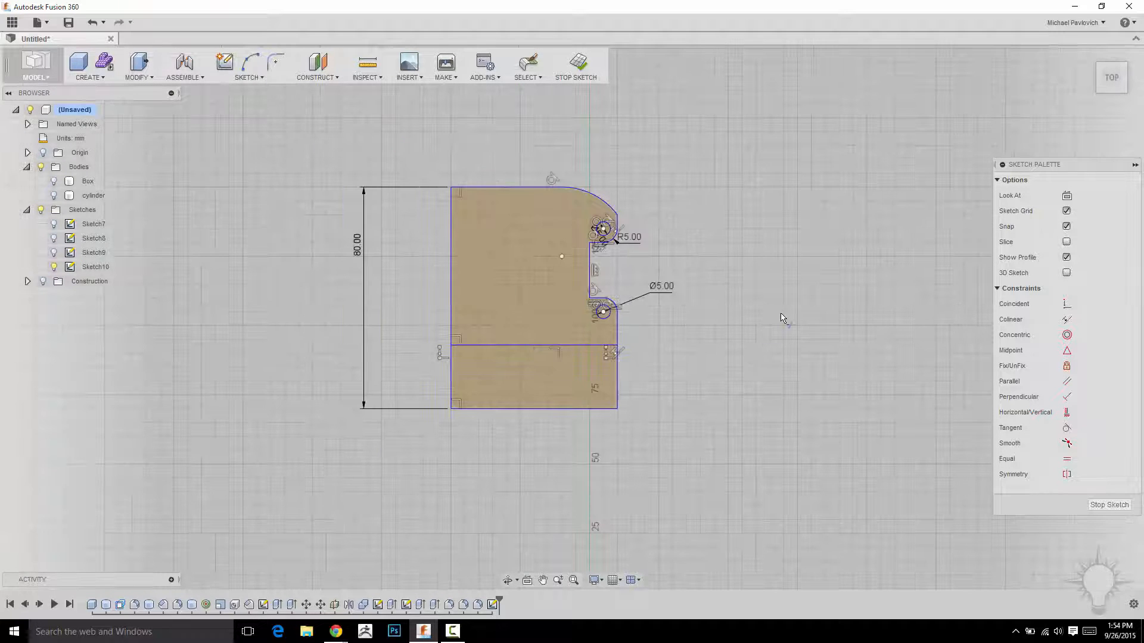
# Undo both end trims and delete the whole horizontal line crossing the profile.
pyautogui.press('Escape')
pyautogui.hotkey('ctrl', 'z')
pyautogui.hotkey('ctrl', 'z')
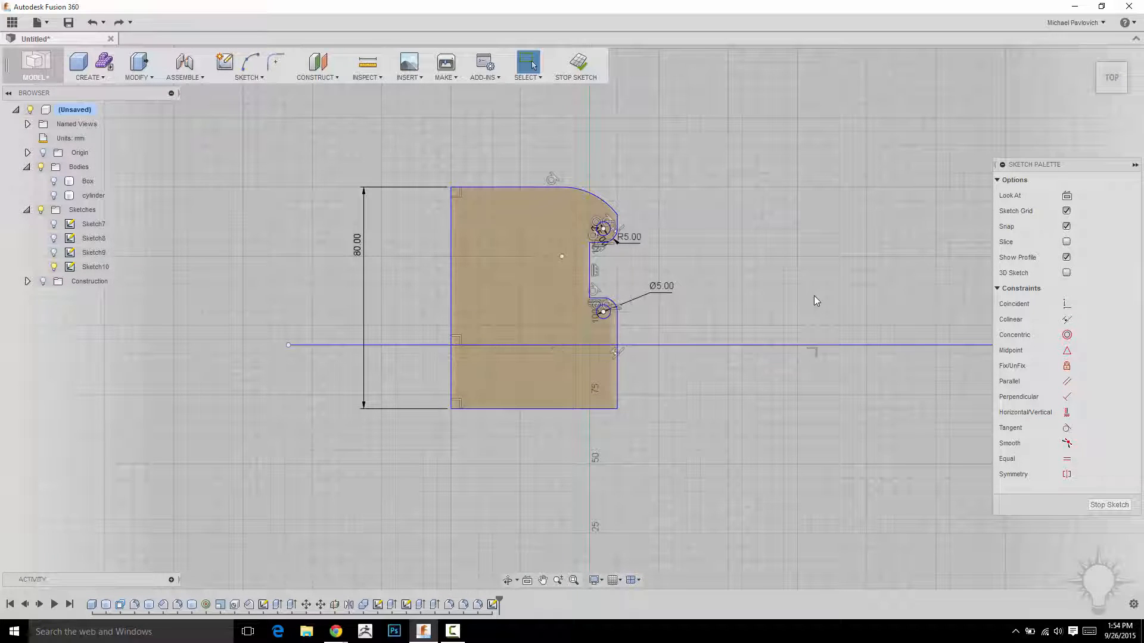
pyautogui.click(784, 346)
pyautogui.press('Delete')
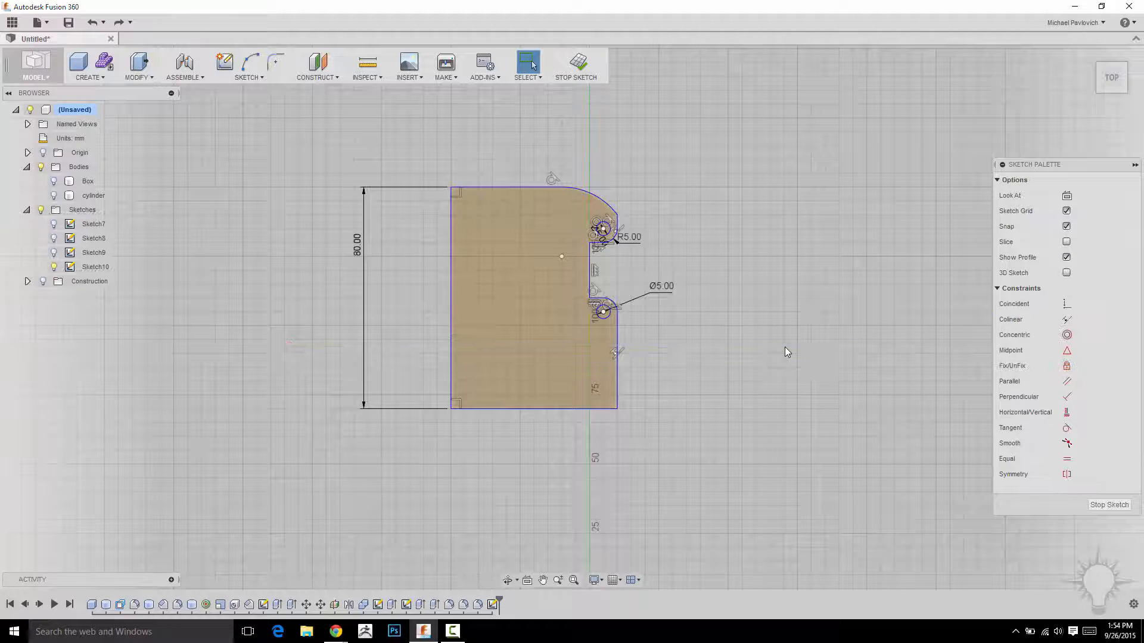
# Draw a vertical line about 42 mm long downward from the midpoint of the profile's lower edge.
pyautogui.scroll(-1, 681, 187)
pyautogui.moveTo(681, 187); pyautogui.dragTo(636, 166, button='middle')
pyautogui.moveTo(701, 311); pyautogui.dragTo(728, 324, button='middle')
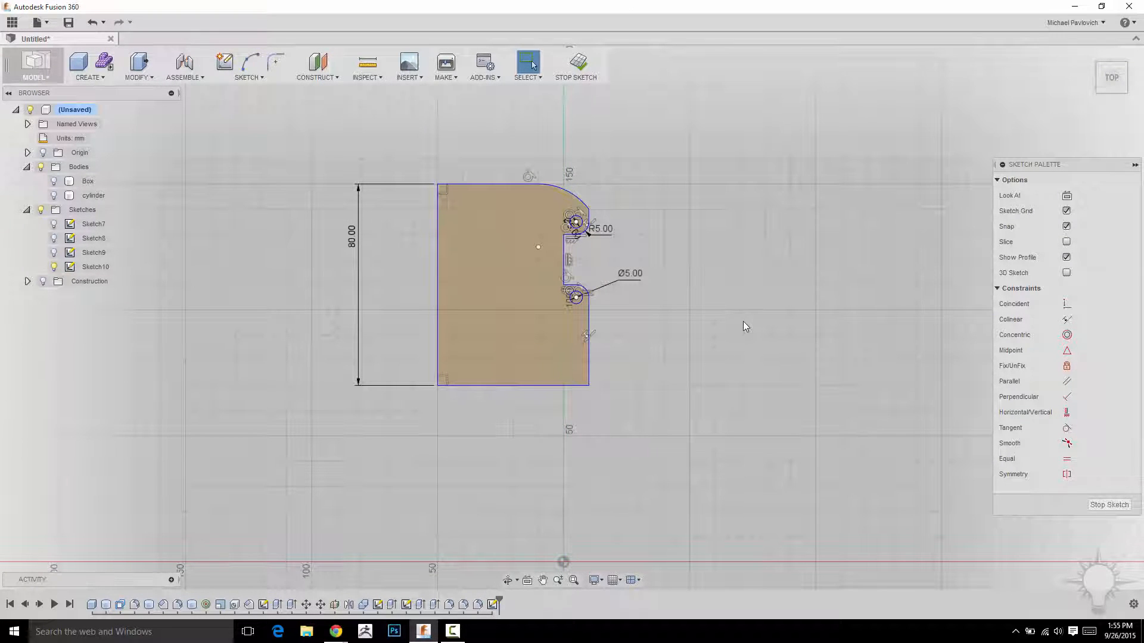
pyautogui.click(512, 386)
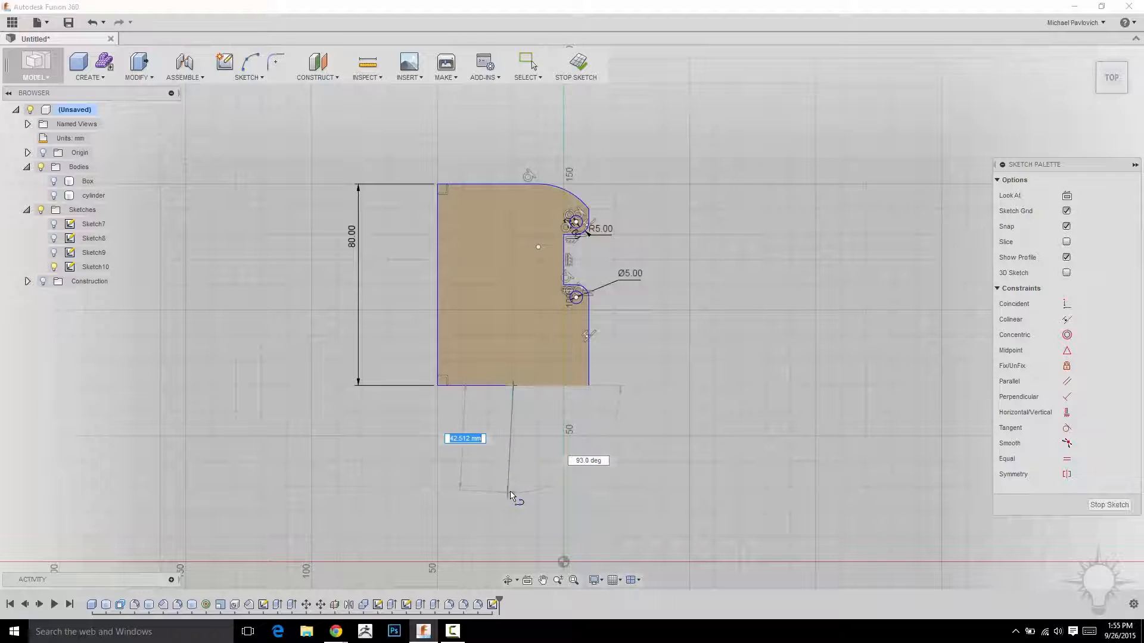
pyautogui.click(513, 490)
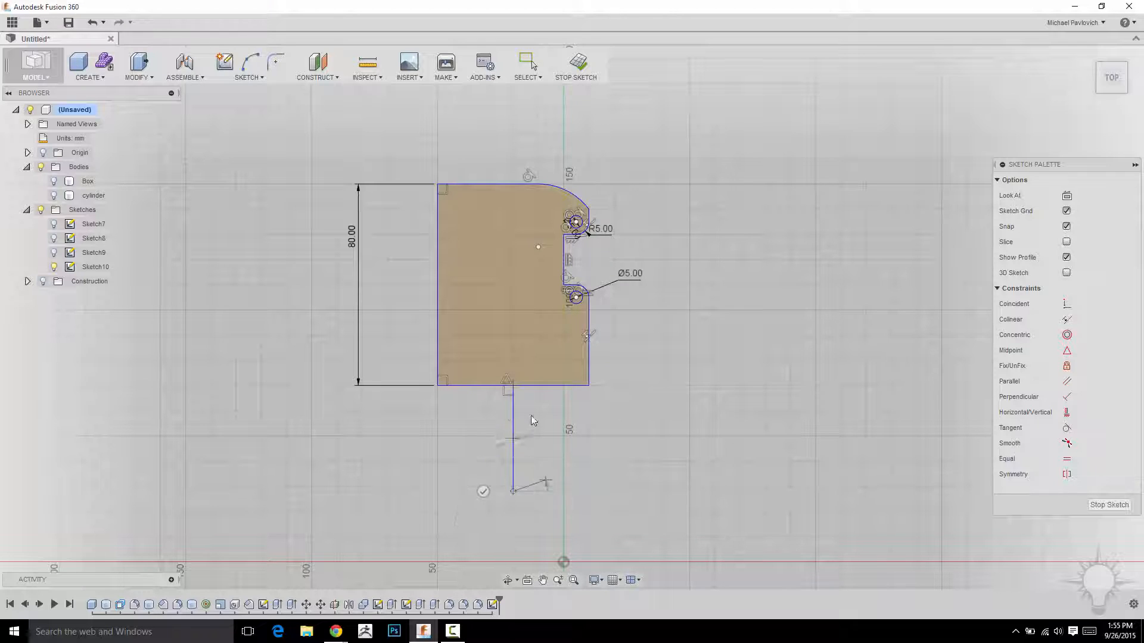
pyautogui.press('Escape')
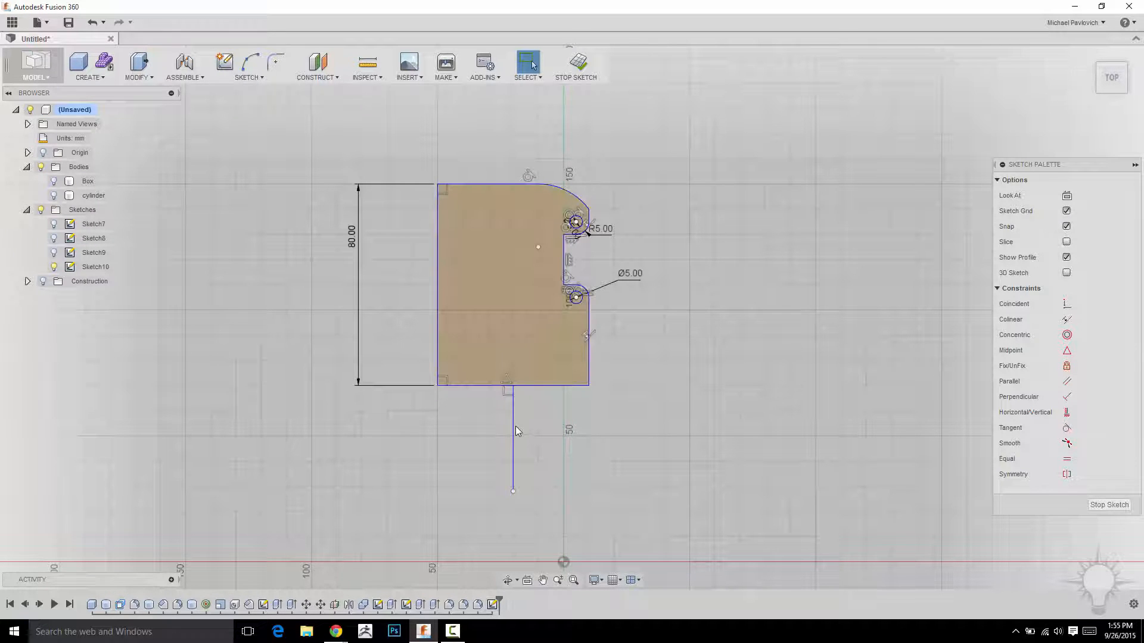
# Convert the vertical line below the profile to a construction line.
pyautogui.click(514, 426)
pyautogui.rightClick(514, 425)
pyautogui.click(518, 436)
pyautogui.click(709, 292)
pyautogui.click(516, 421)
pyautogui.rightClick(516, 420)
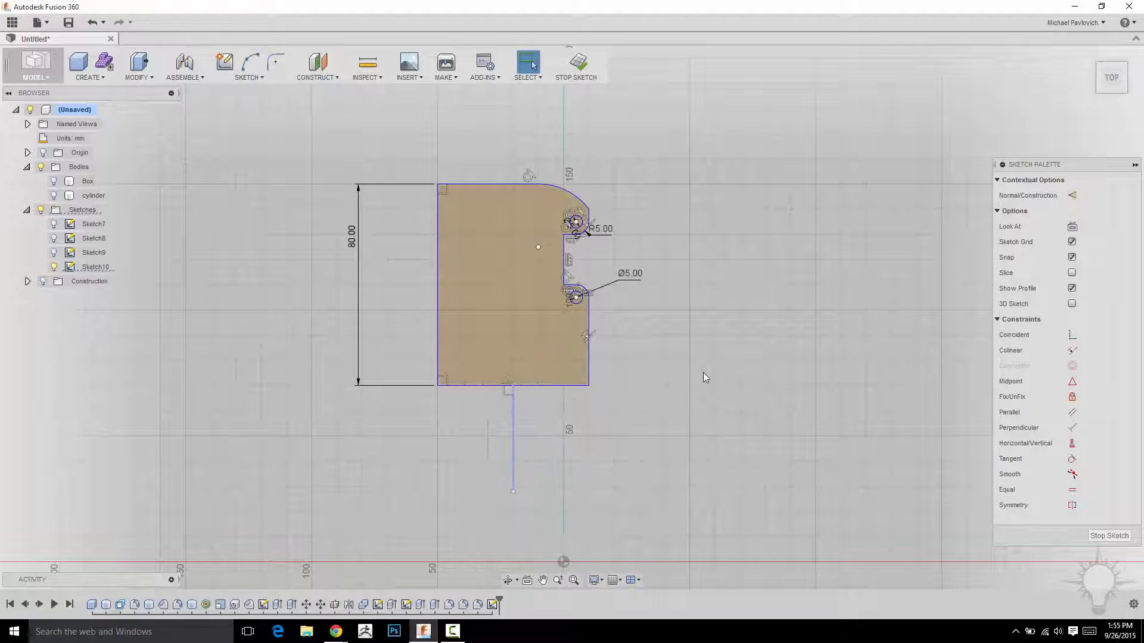
pyautogui.moveTo(703, 373); pyautogui.dragTo(708, 402, button='middle')
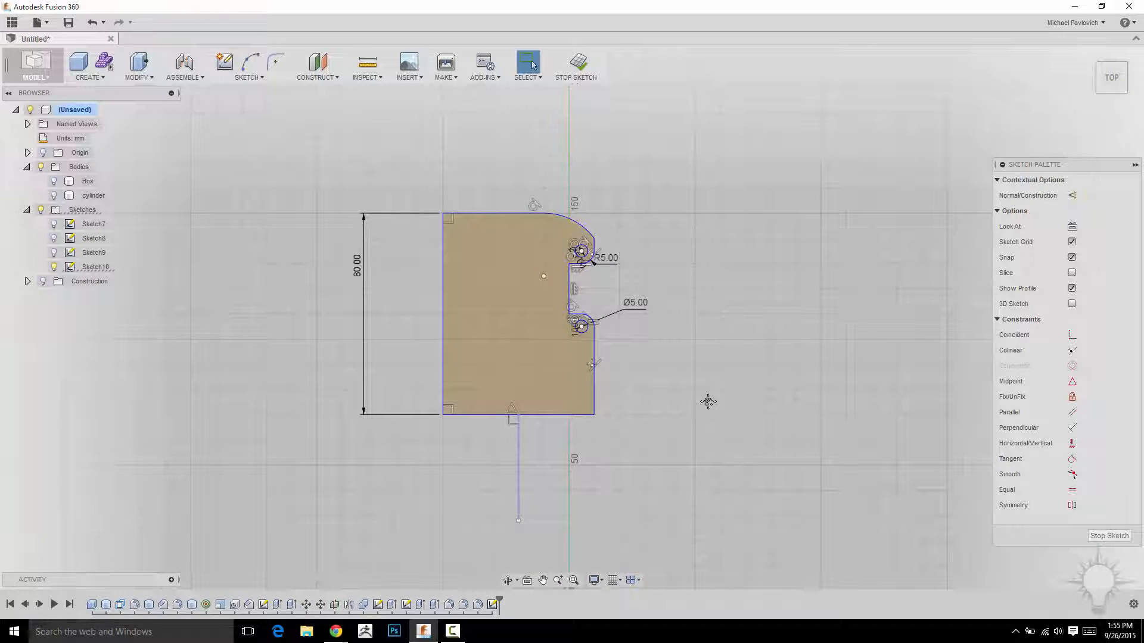
# Draw a circle inside the profile, centred in line with the vertical construction line, and finish the sketch.
pyautogui.press('c')
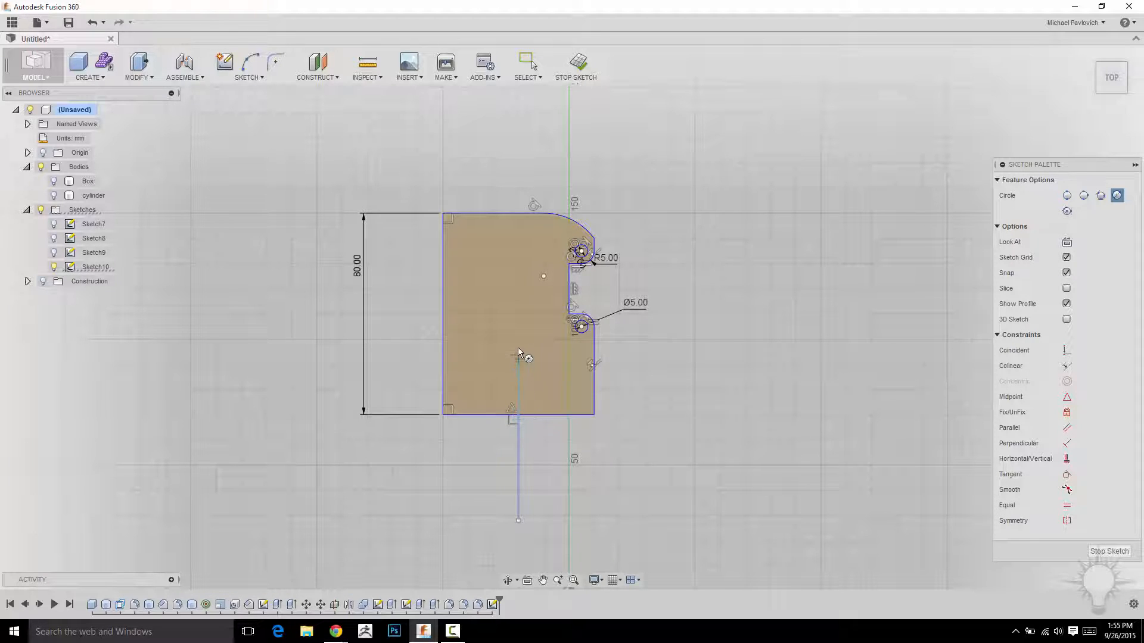
pyautogui.click(517, 313)
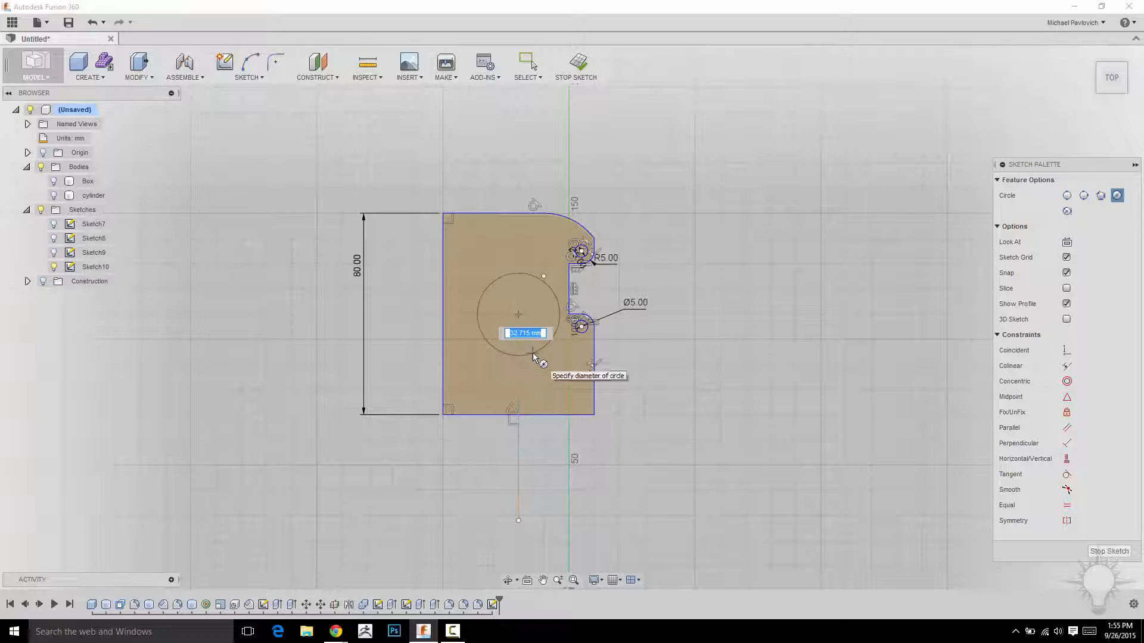
pyautogui.click(531, 348)
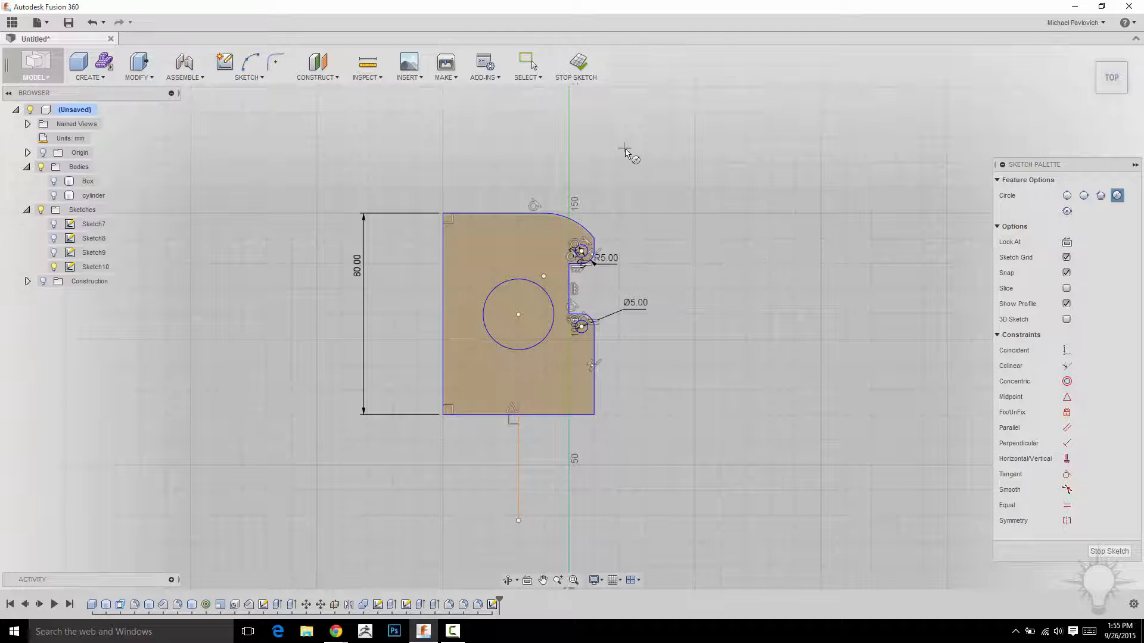
pyautogui.click(577, 62)
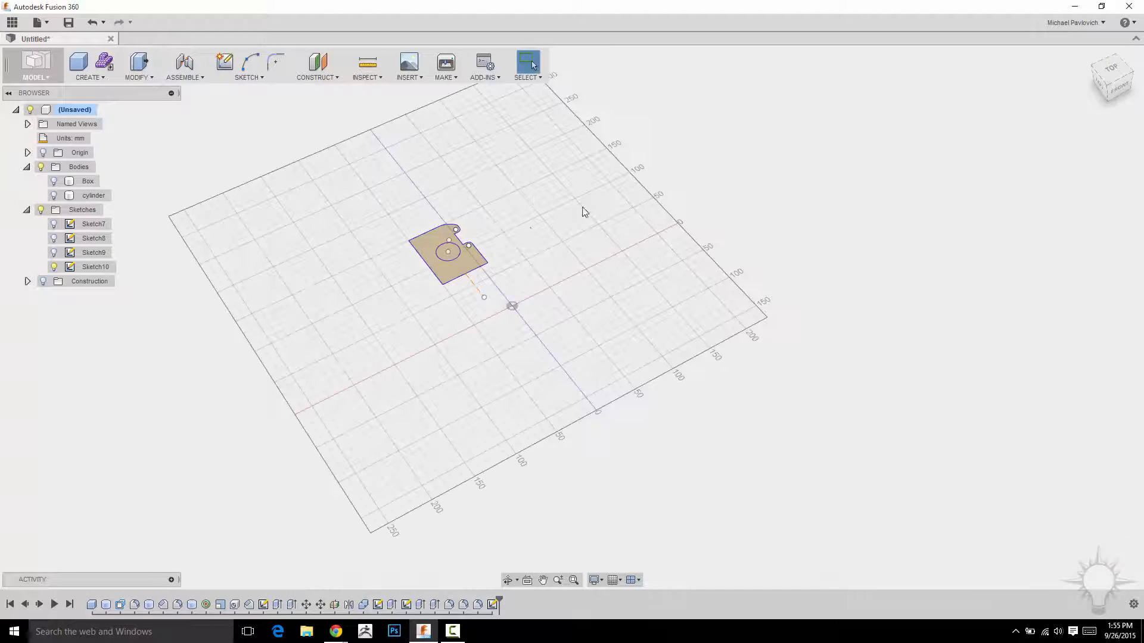
# Show the Box and cylinder bodies together with the finished hook sketch.
pyautogui.click(54, 181)
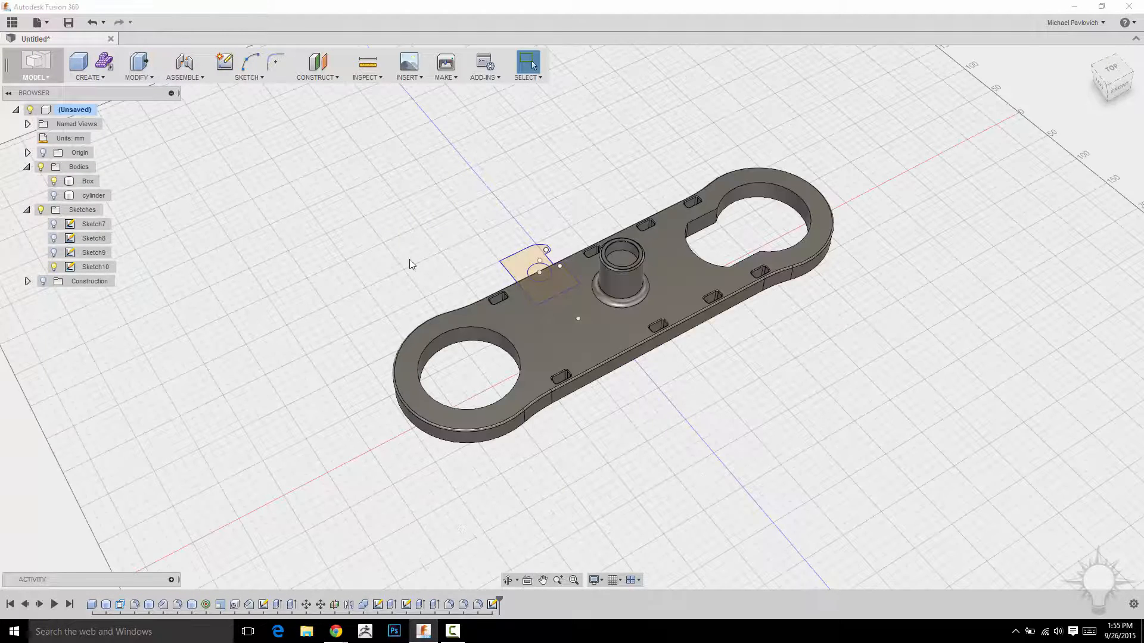
pyautogui.moveTo(409, 264)
pyautogui.keyDown('shift'); pyautogui.mouseDown(button='middle')
pyautogui.moveTo(396, 225)
pyautogui.moveTo(432, 225)
pyautogui.moveTo(449, 209)
pyautogui.moveTo(509, 292)
pyautogui.mouseUp(button='middle'); pyautogui.keyUp('shift')
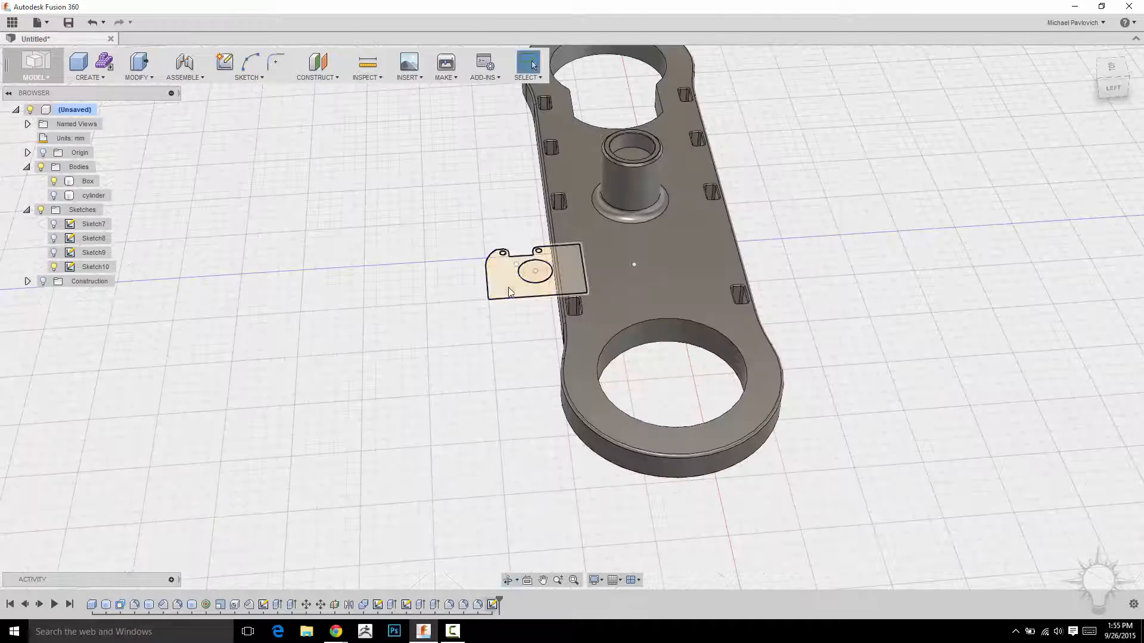
pyautogui.keyDown('shift'); pyautogui.moveTo(404, 222); pyautogui.dragTo(581, 259, button='middle'); pyautogui.keyUp('shift')
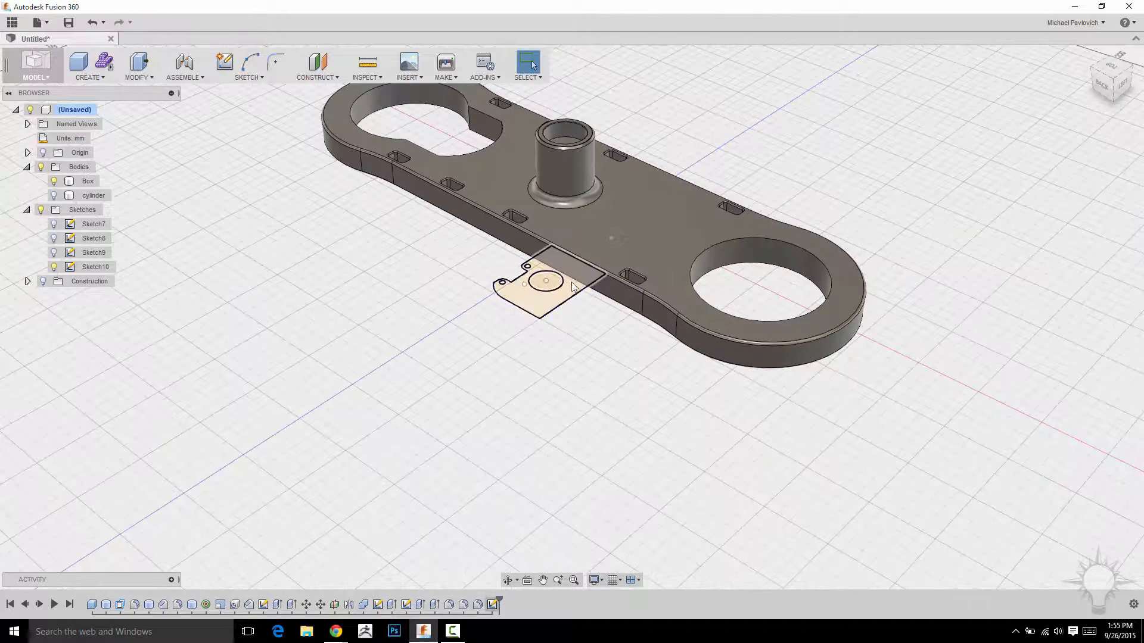
pyautogui.scroll(2, 409, 282)
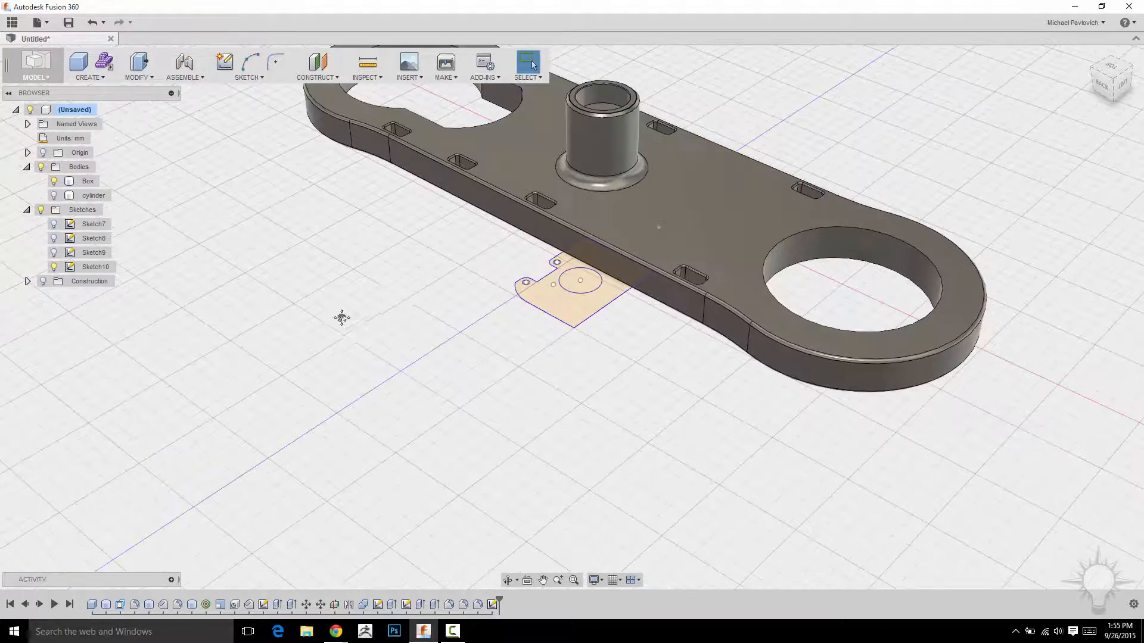
pyautogui.moveTo(342, 317); pyautogui.dragTo(279, 349, button='middle')
pyautogui.click(54, 196)
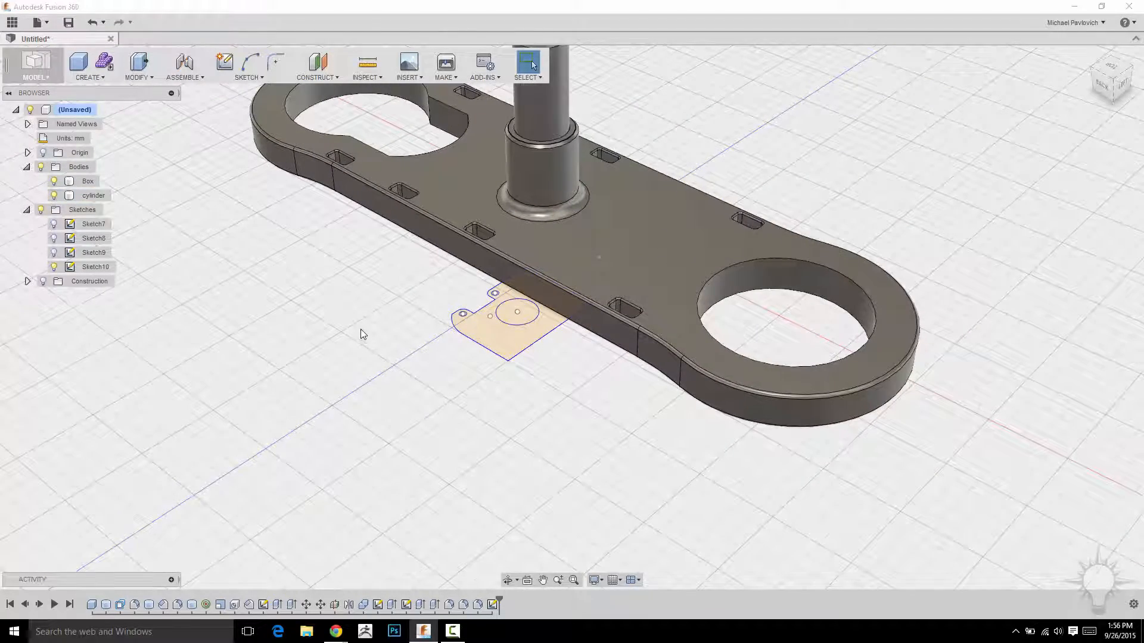
# Select the hook sketch's profile region, leaving out the large central circle.
pyautogui.scroll(-3, 361, 334)
pyautogui.keyDown('shift'); pyautogui.moveTo(349, 331); pyautogui.dragTo(526, 220, button='middle'); pyautogui.keyUp('shift')
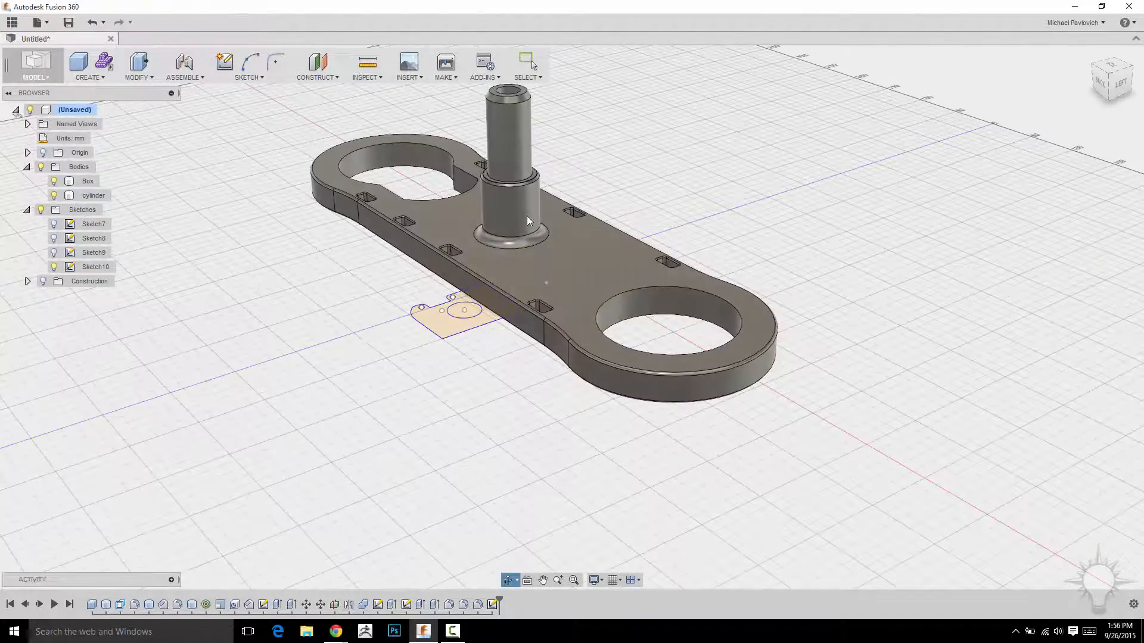
pyautogui.press('Escape')
pyautogui.scroll(3, 311, 266)
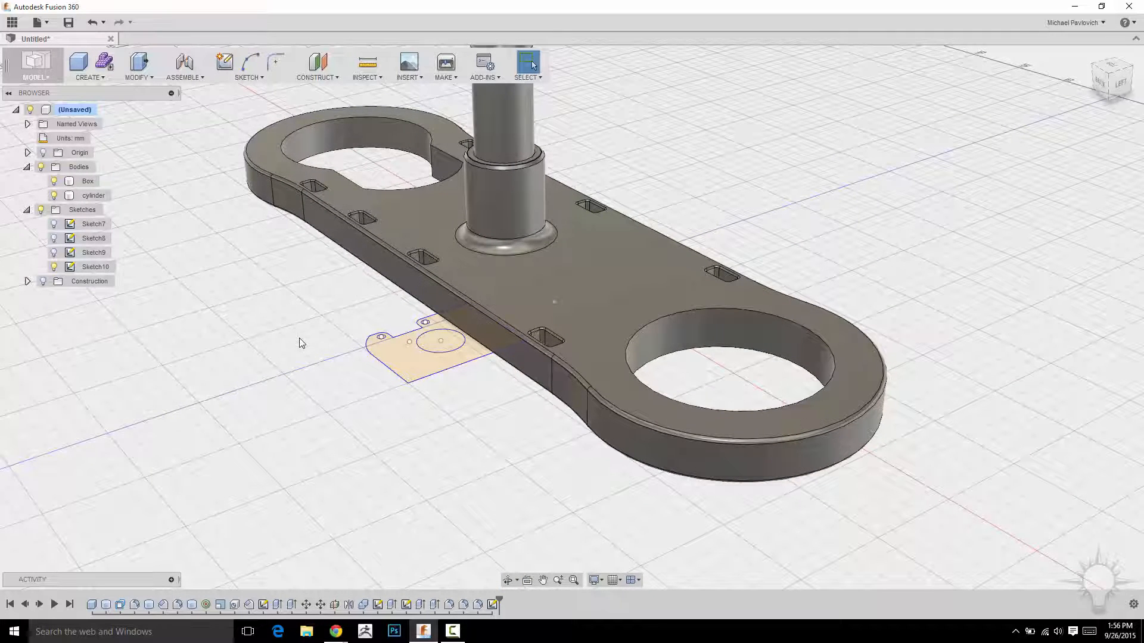
pyautogui.moveTo(359, 302); pyautogui.dragTo(336, 349, button='middle')
pyautogui.click(375, 404)
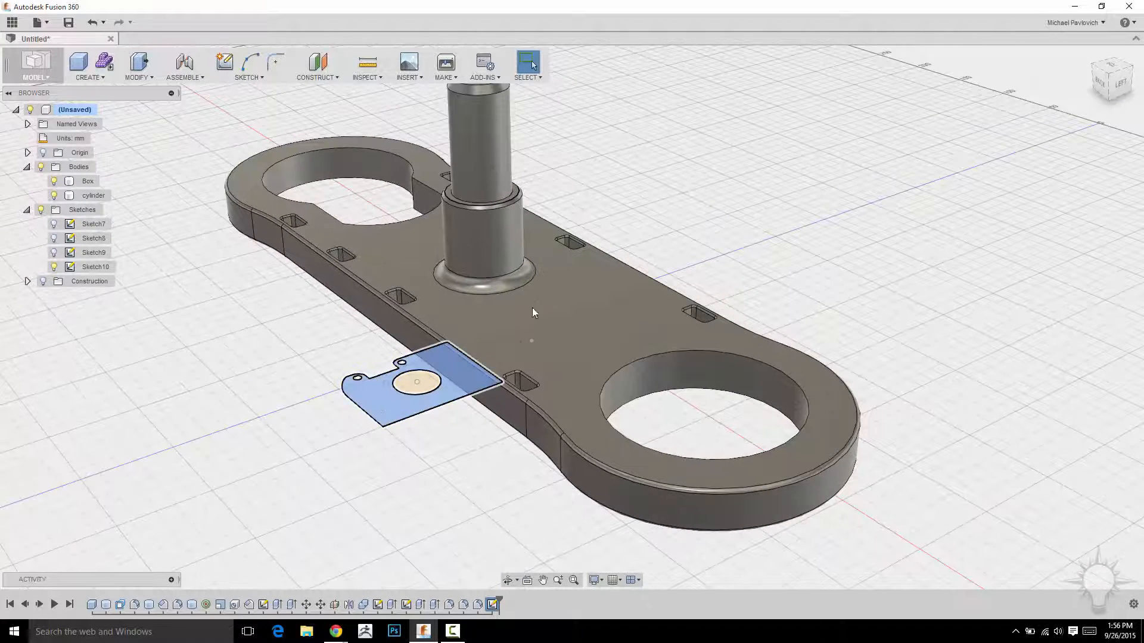
pyautogui.scroll(-2, 280, 420)
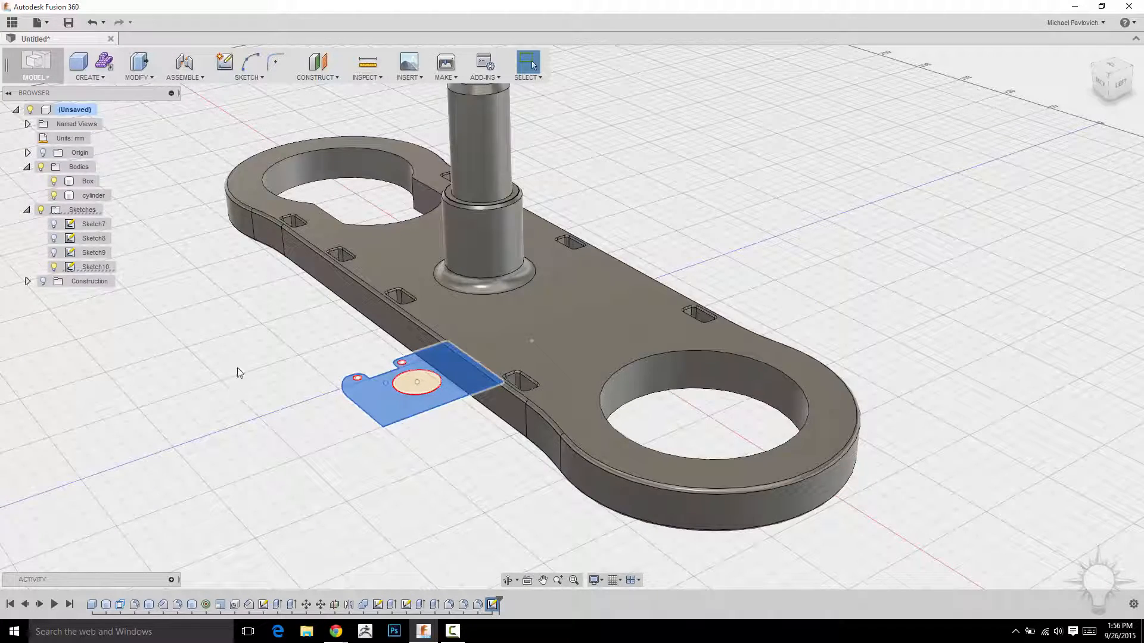
pyautogui.scroll(-3, 238, 373)
# Create a box about 236 by 324 mm and 100 mm high as a new body, overlapping one end of the plate.
pyautogui.click(92, 80)
pyautogui.click(89, 92)
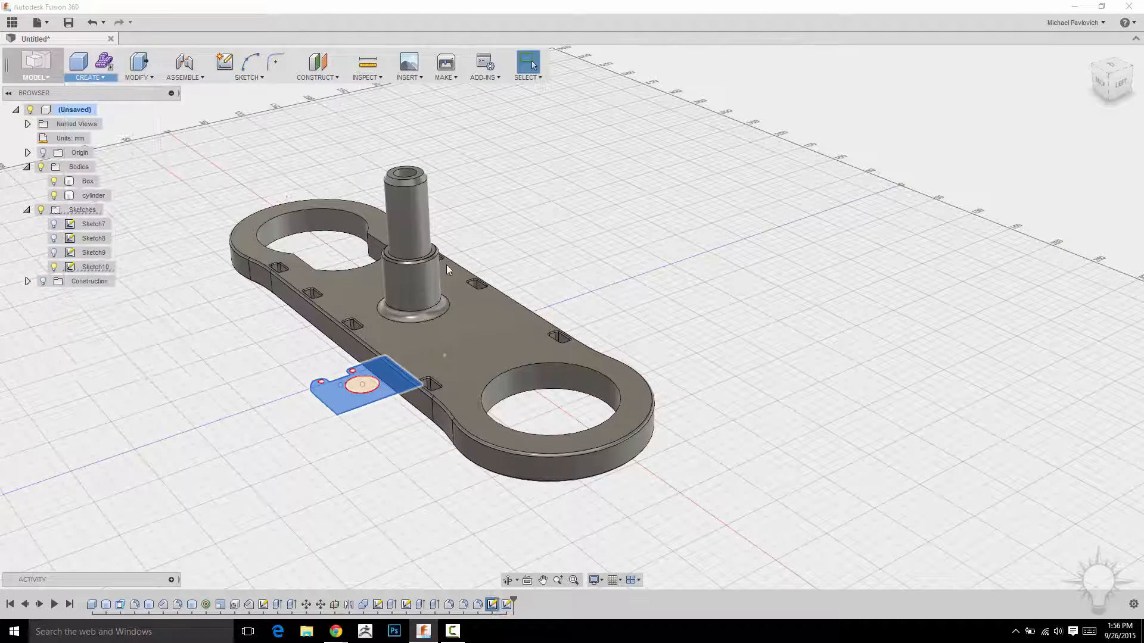
pyautogui.scroll(-3, 714, 342)
pyautogui.moveTo(713, 337)
pyautogui.mouseDown(button='middle')
pyautogui.moveTo(723, 273)
pyautogui.moveTo(743, 268)
pyautogui.moveTo(577, 265)
pyautogui.mouseUp(button='middle')
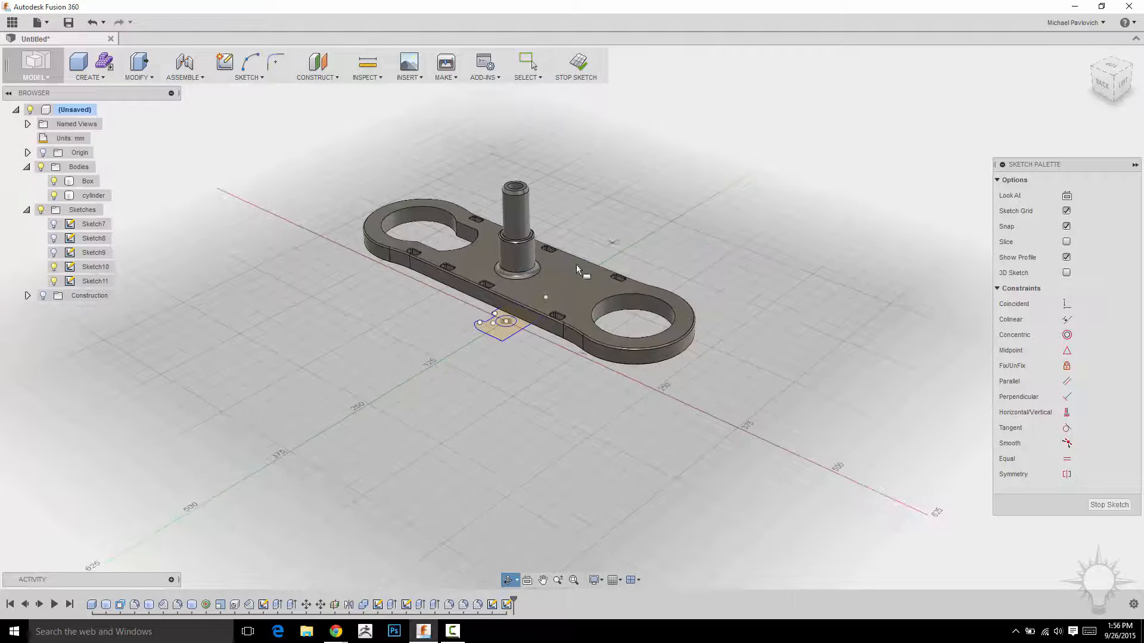
pyautogui.click(578, 284)
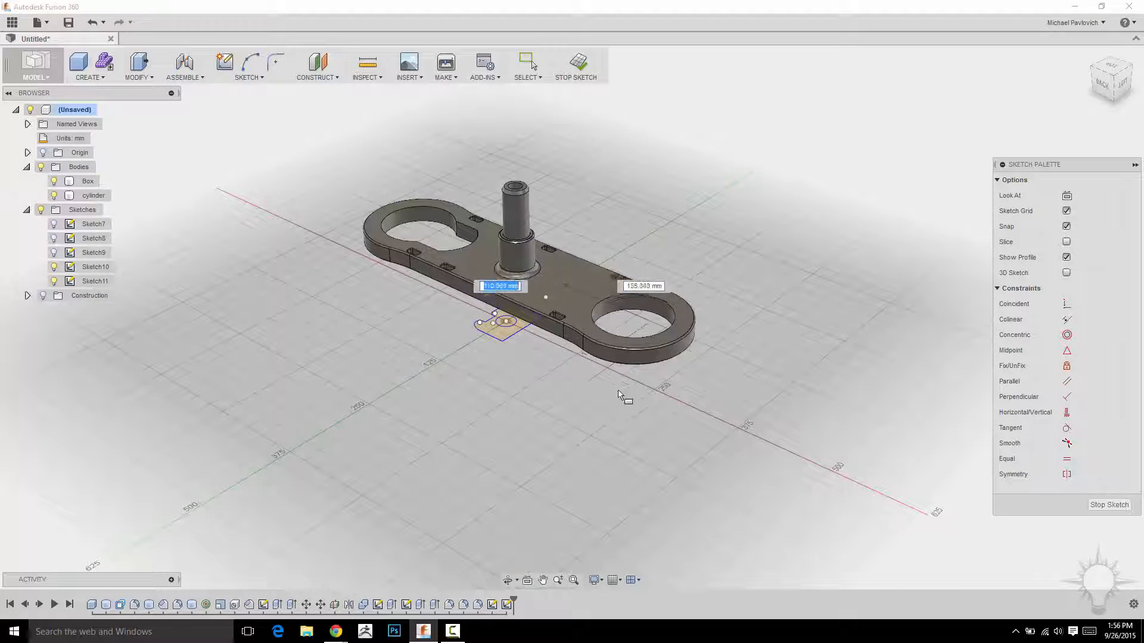
pyautogui.click(542, 458)
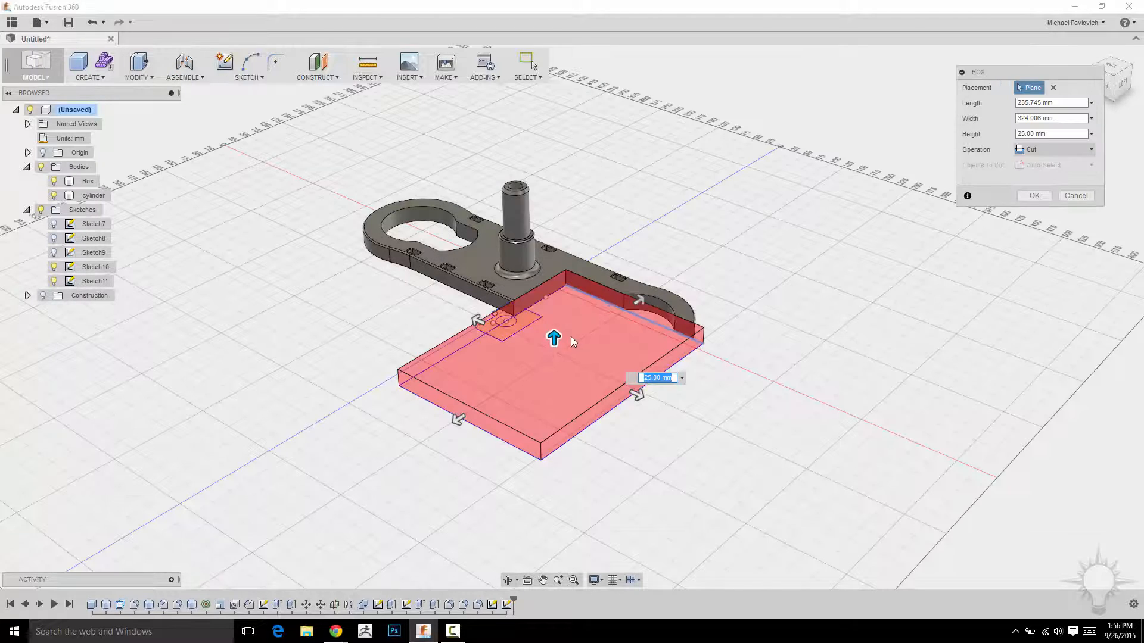
pyautogui.moveTo(554, 325); pyautogui.dragTo(552, 290)
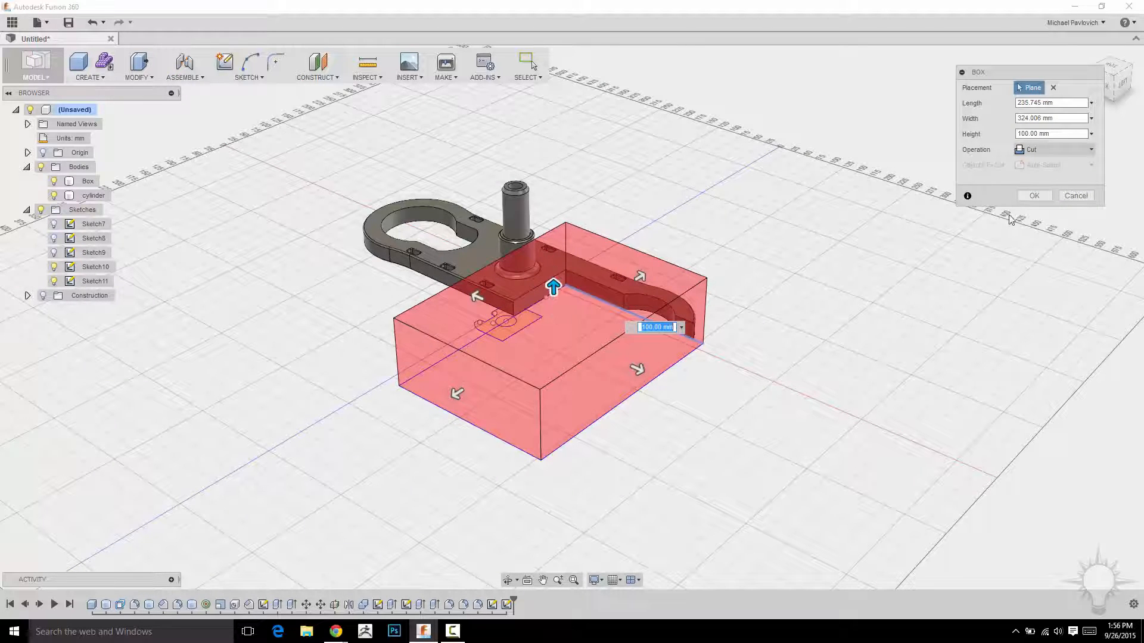
pyautogui.click(1053, 150)
pyautogui.click(1037, 208)
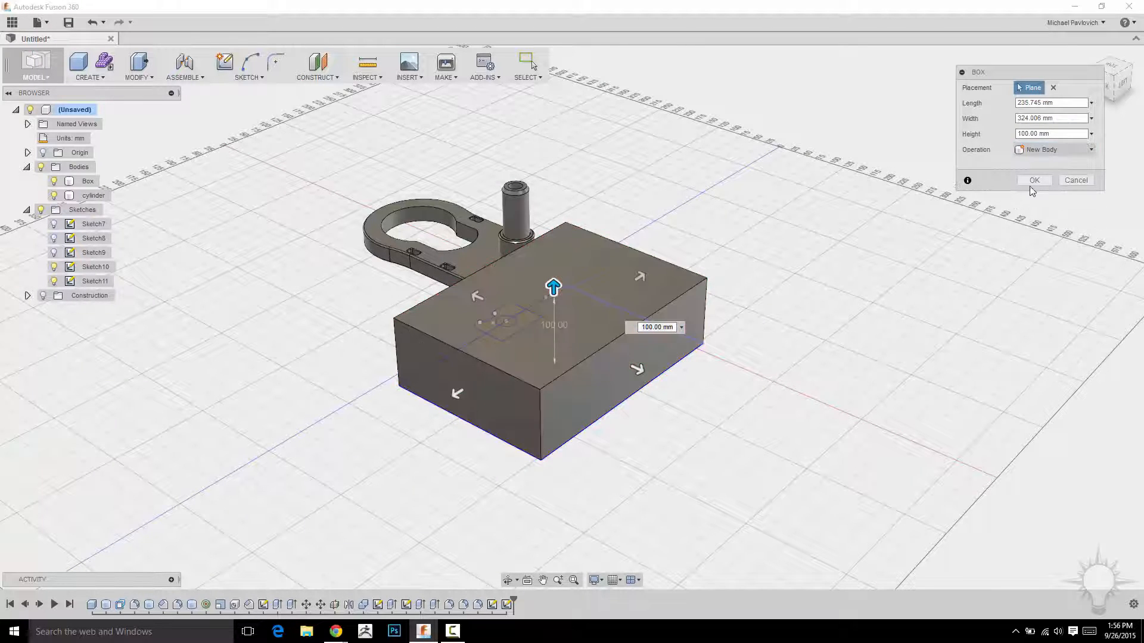
pyautogui.press('Return')
# Move the new box body 75 mm upward so it sits above the plate.
pyautogui.keyDown('shift'); pyautogui.moveTo(796, 289); pyautogui.dragTo(825, 258, button='middle'); pyautogui.keyUp('shift')
pyautogui.press('m')
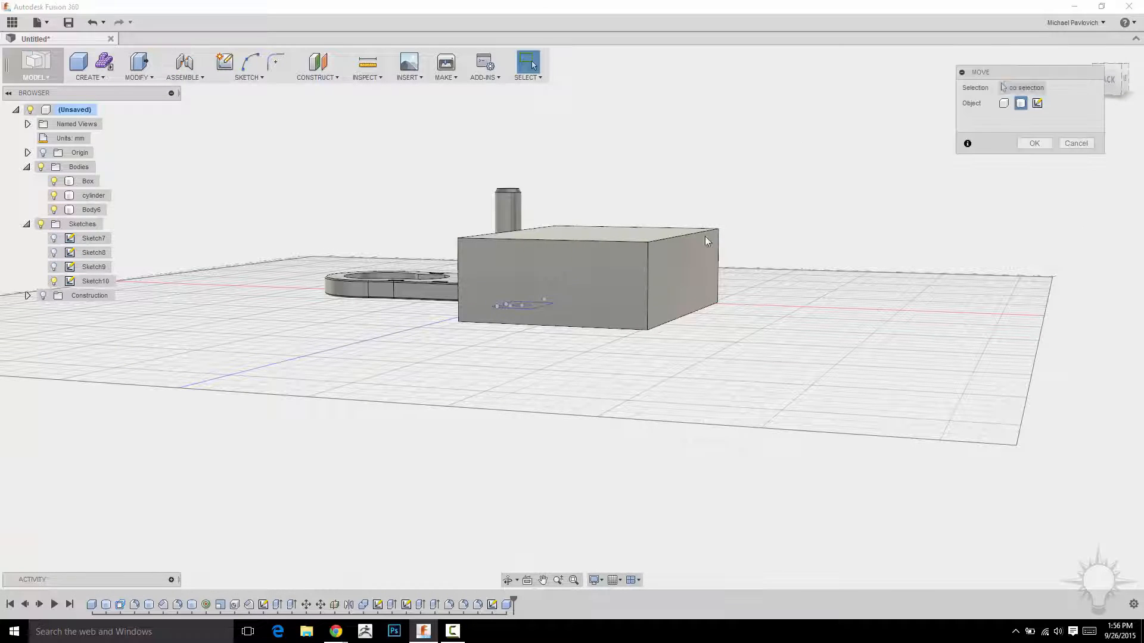
pyautogui.click(669, 233)
pyautogui.moveTo(670, 191); pyautogui.dragTo(669, 127)
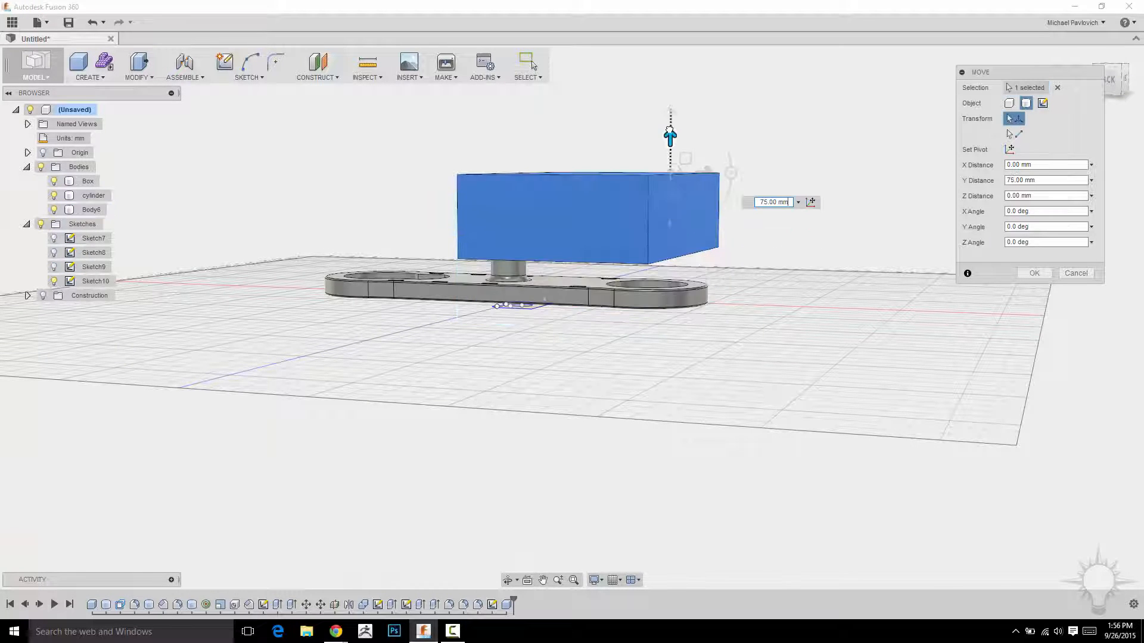
pyautogui.moveTo(704, 360)
pyautogui.keyDown('shift'); pyautogui.mouseDown(button='middle')
pyautogui.moveTo(738, 351)
pyautogui.moveTo(720, 362)
pyautogui.mouseUp(button='middle'); pyautogui.keyUp('shift')
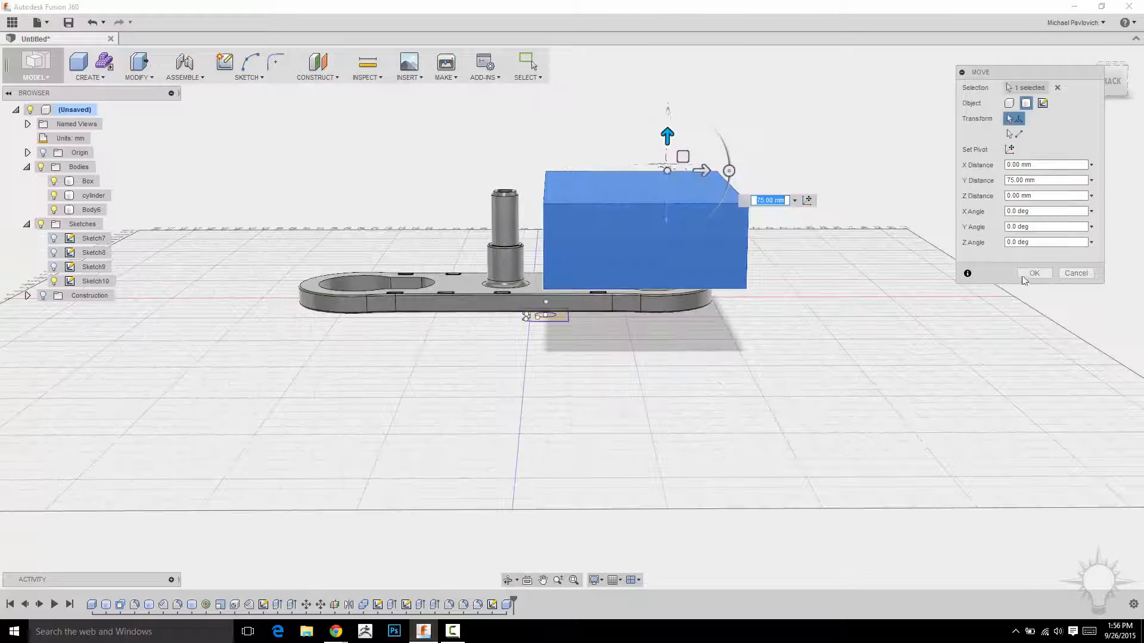
pyautogui.press('Return')
# Start extruding the hook sketch's profile region 40 mm upward, leaving out the circles.
pyautogui.moveTo(521, 387)
pyautogui.keyDown('shift'); pyautogui.mouseDown(button='middle')
pyautogui.moveTo(566, 360)
pyautogui.moveTo(613, 370)
pyautogui.mouseUp(button='middle'); pyautogui.keyUp('shift')
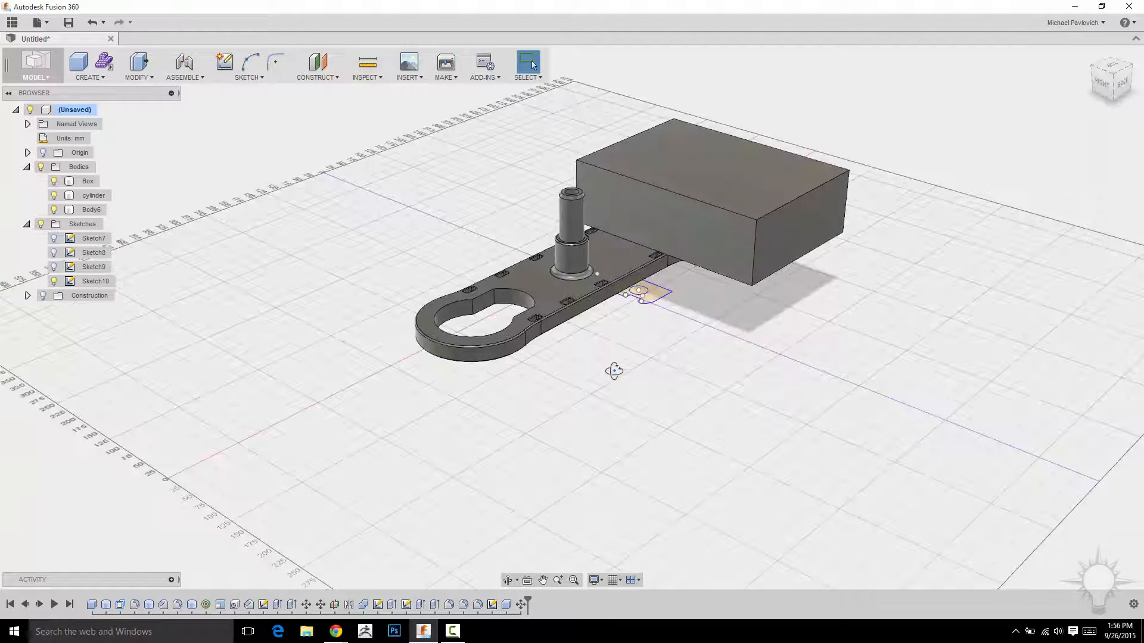
pyautogui.scroll(5, 685, 296)
pyautogui.keyDown('shift'); pyautogui.moveTo(685, 296); pyautogui.dragTo(620, 485, button='middle'); pyautogui.keyUp('shift')
pyautogui.scroll(3, 643, 445)
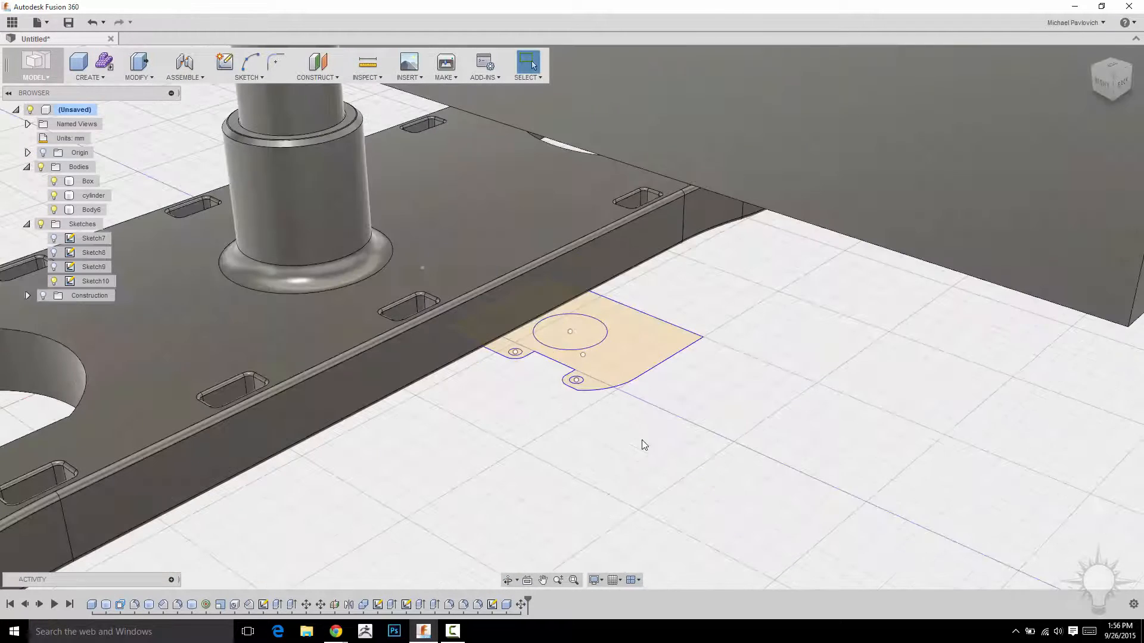
pyautogui.rightClick(639, 353)
pyautogui.press('e')
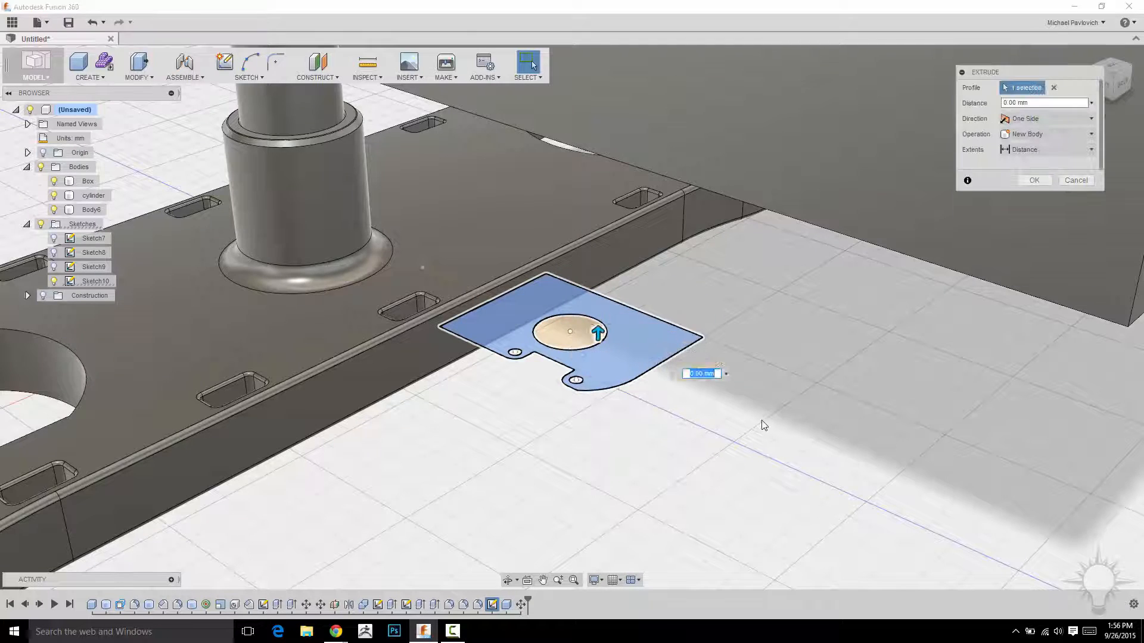
pyautogui.keyDown('shift'); pyautogui.moveTo(761, 421); pyautogui.dragTo(772, 381, button='middle'); pyautogui.keyUp('shift')
pyautogui.moveTo(684, 332); pyautogui.dragTo(687, 269)
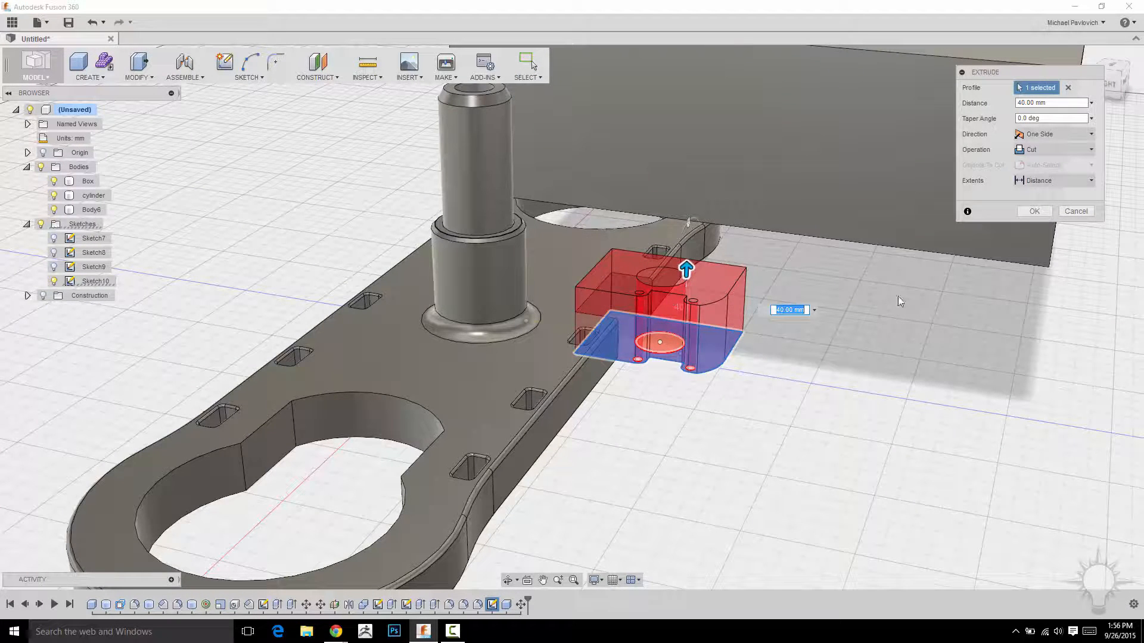
# Keep the hook extrusion as a cut and lengthen it to 250 mm so it passes through the raised box.
pyautogui.click(1045, 149)
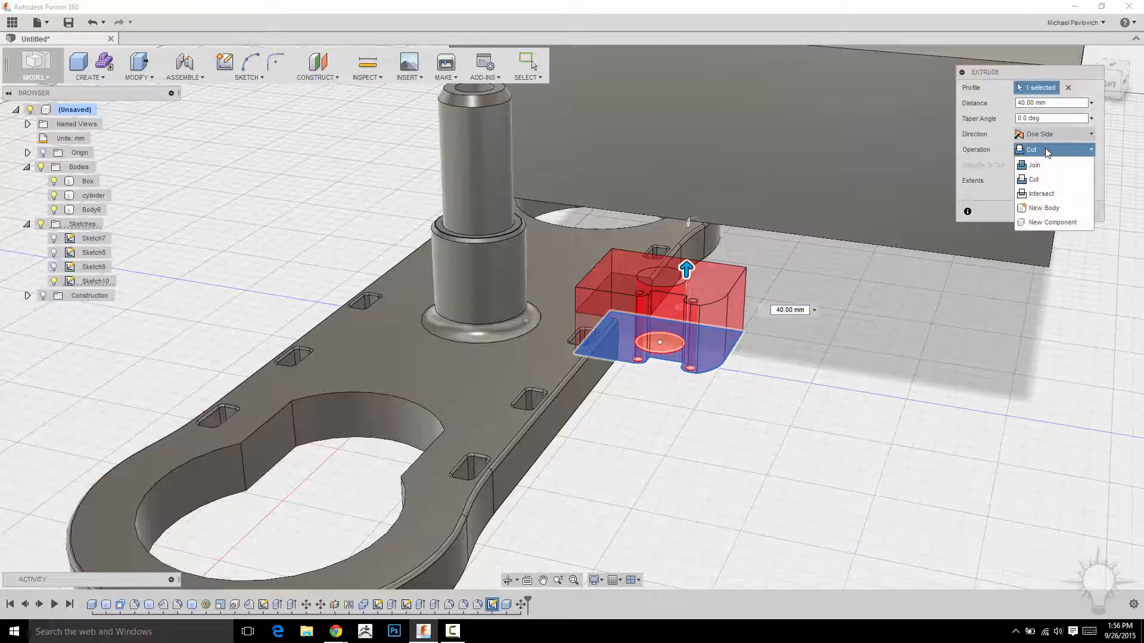
pyautogui.click(1033, 179)
pyautogui.scroll(-5, 751, 292)
pyautogui.moveTo(851, 390)
pyautogui.keyDown('shift'); pyautogui.mouseDown(button='middle')
pyautogui.moveTo(880, 429)
pyautogui.moveTo(845, 401)
pyautogui.mouseUp(button='middle'); pyautogui.keyUp('shift')
pyautogui.scroll(-2, 844, 400)
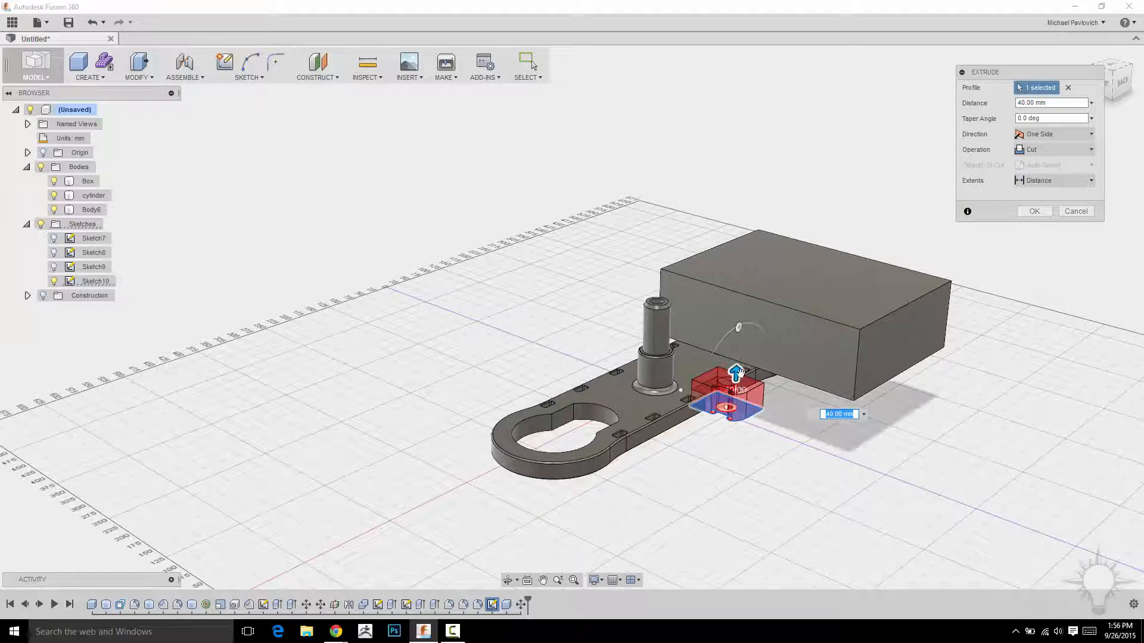
pyautogui.moveTo(737, 365); pyautogui.dragTo(767, 194)
pyautogui.keyDown('shift'); pyautogui.moveTo(768, 195); pyautogui.dragTo(393, 291, button='middle'); pyautogui.keyUp('shift')
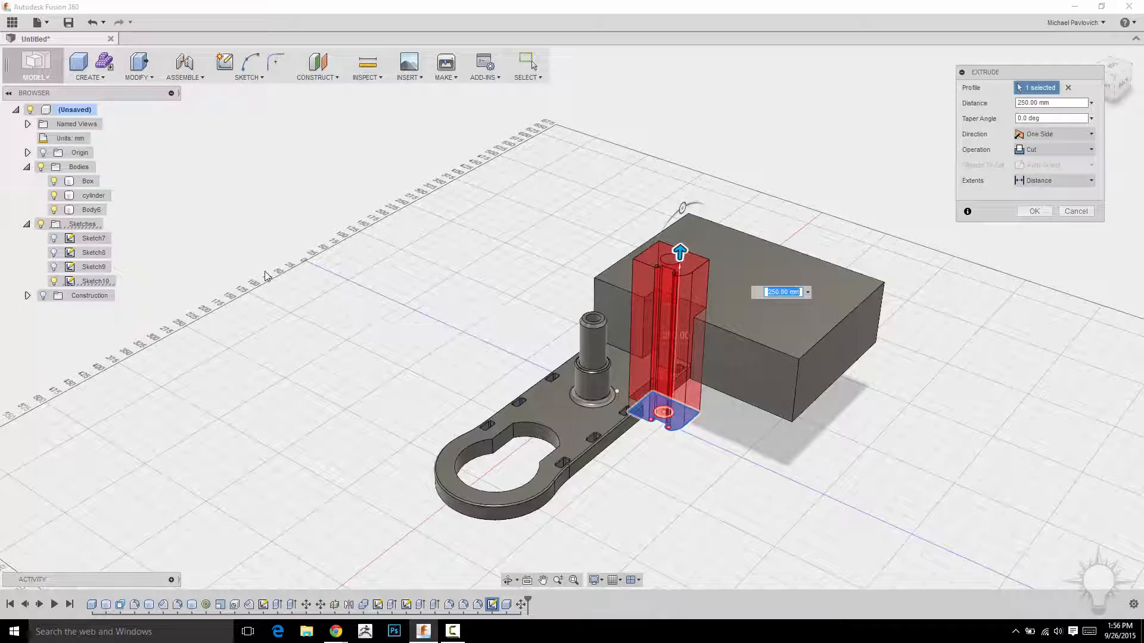
# Hide the raised box Body6 and switch the hook extrusion's operation to Join.
pyautogui.click(54, 209)
pyautogui.keyDown('shift'); pyautogui.moveTo(424, 281); pyautogui.dragTo(355, 288, button='middle'); pyautogui.keyUp('shift')
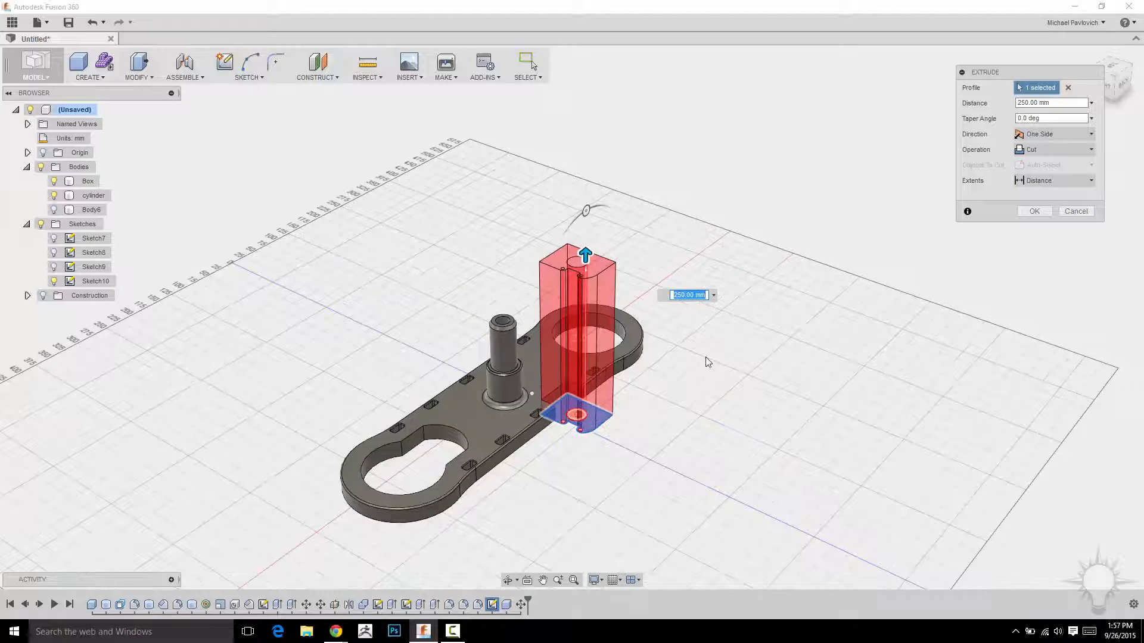
pyautogui.keyDown('shift'); pyautogui.moveTo(707, 360); pyautogui.dragTo(873, 385, button='middle'); pyautogui.keyUp('shift')
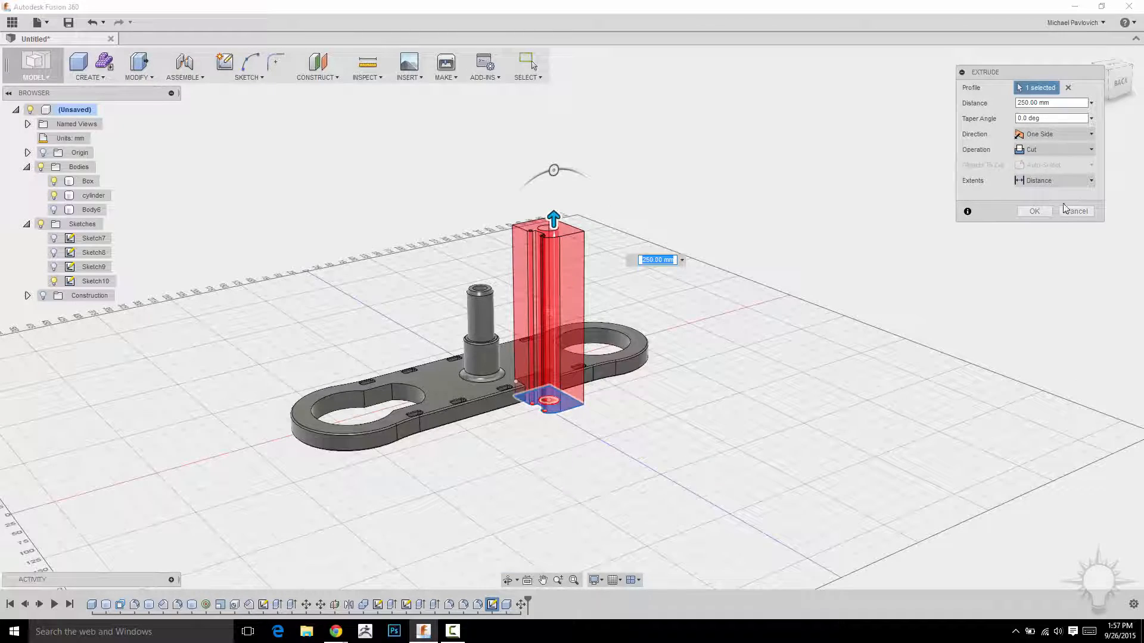
pyautogui.click(1052, 150)
pyautogui.click(1048, 170)
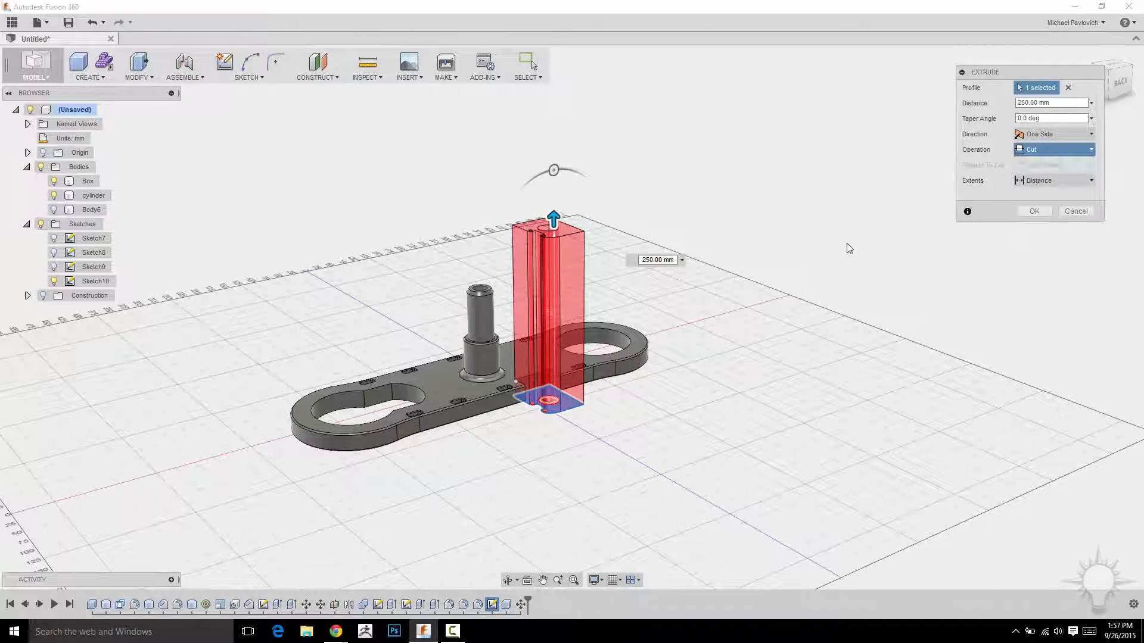
pyautogui.keyDown('shift'); pyautogui.moveTo(849, 248); pyautogui.dragTo(990, 275, button='middle'); pyautogui.keyUp('shift')
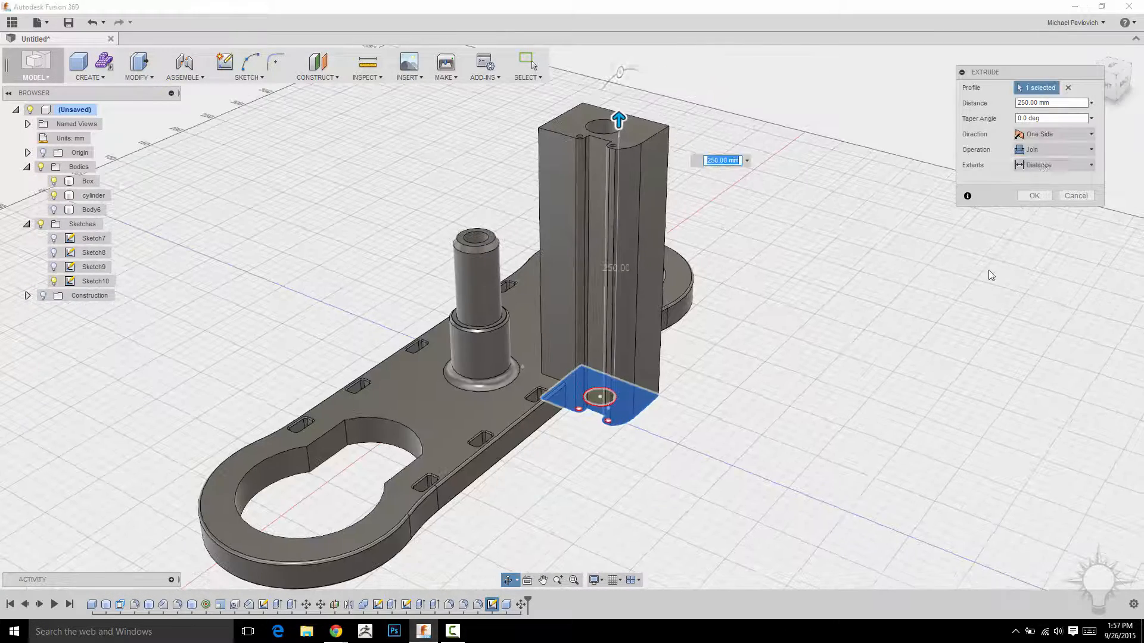
# Set the hook extrusion's extents to To, end it at the plate's top face on the Box body, and finish the extrusion.
pyautogui.click(1051, 165)
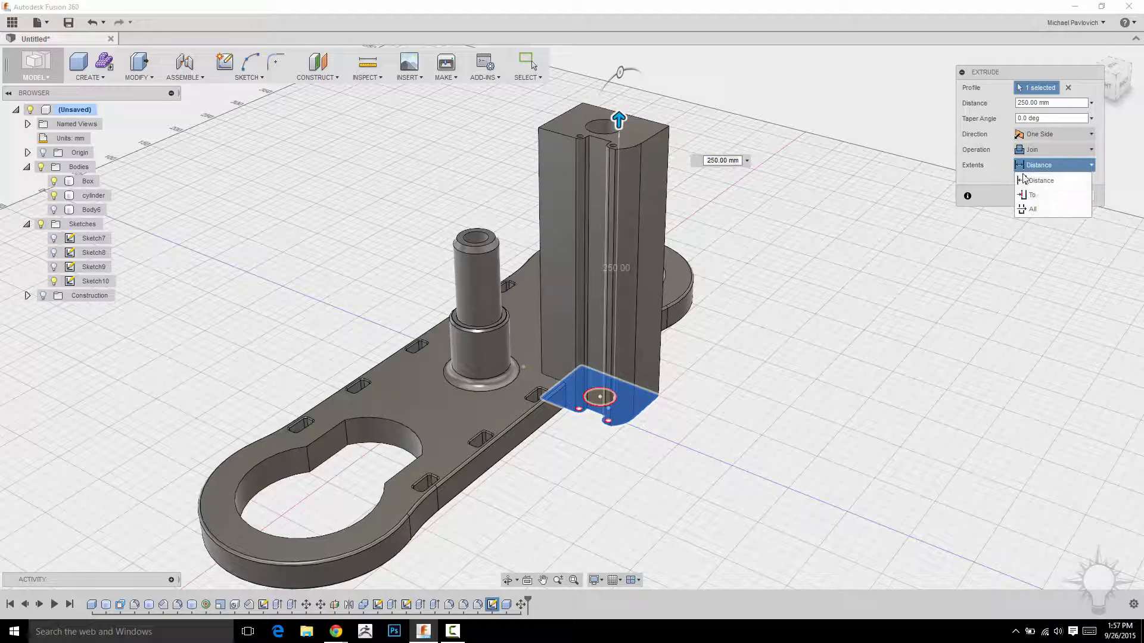
pyautogui.click(1044, 195)
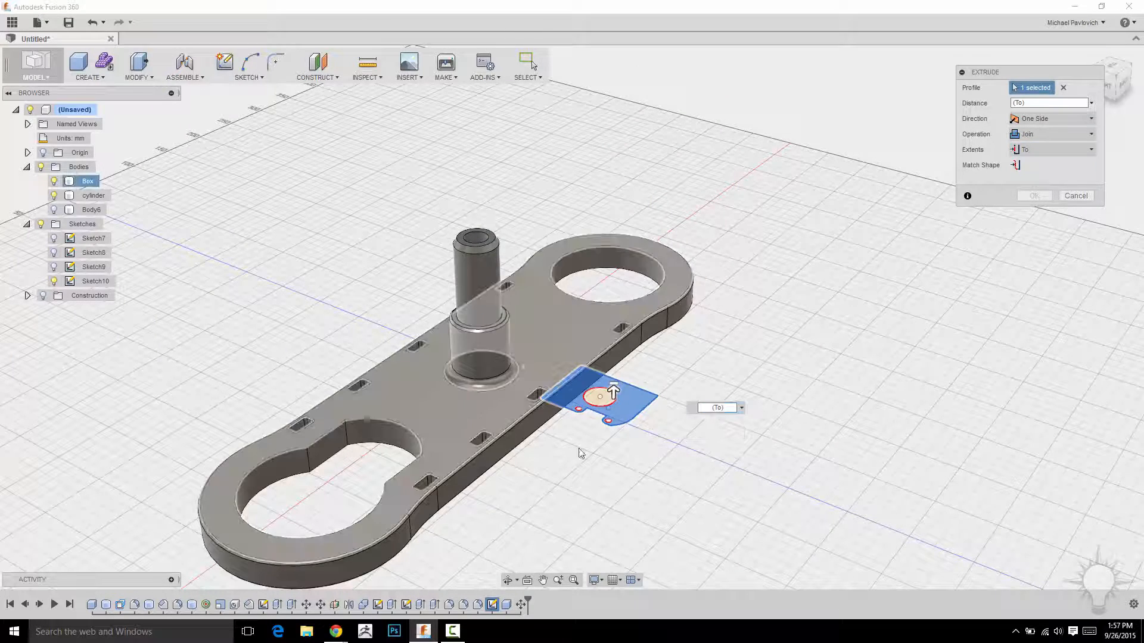
pyautogui.click(580, 453)
pyautogui.scroll(3, 715, 465)
pyautogui.click(1030, 212)
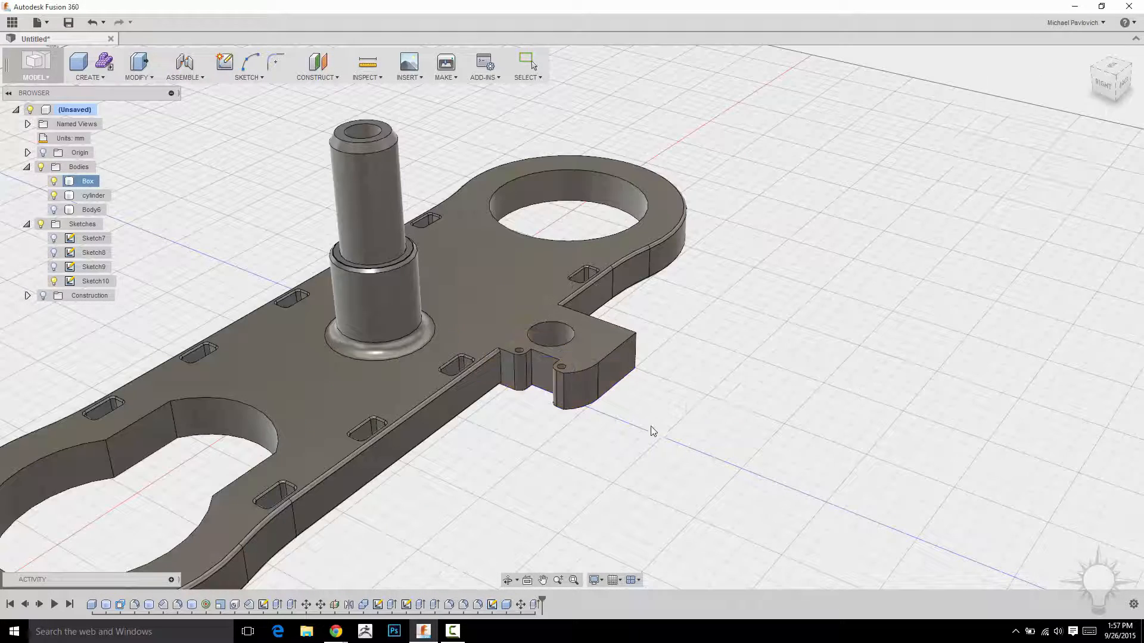
# Fillet the vertical edge at the hook tab's sharp outer corner with a 12.5 mm radius.
pyautogui.keyDown('shift'); pyautogui.moveTo(648, 428); pyautogui.dragTo(802, 434, button='middle'); pyautogui.keyUp('shift')
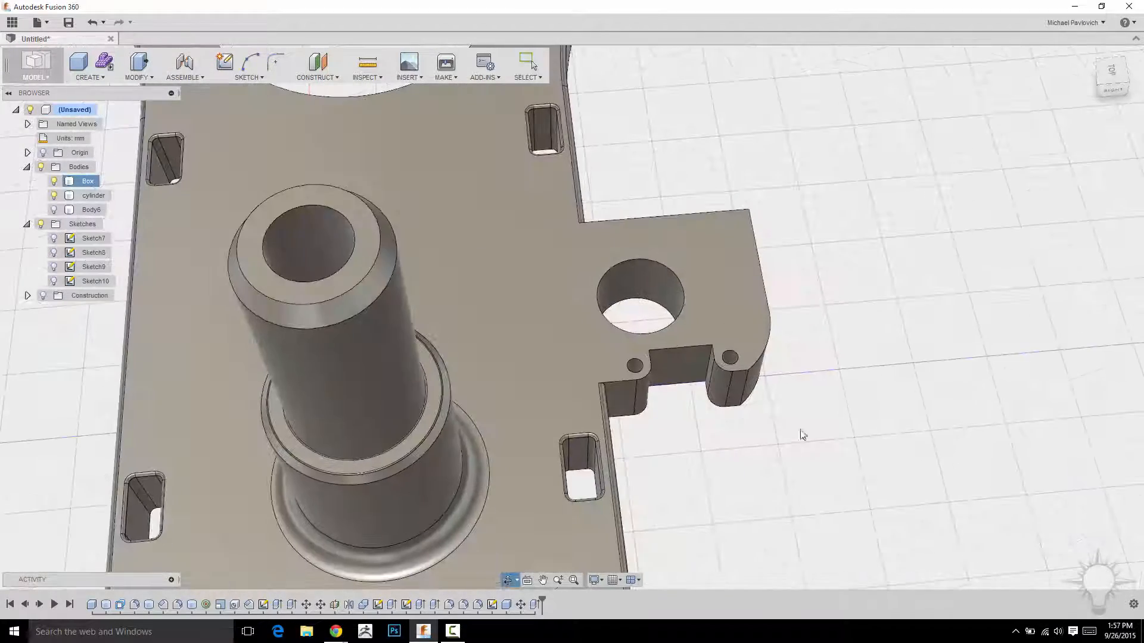
pyautogui.press('f')
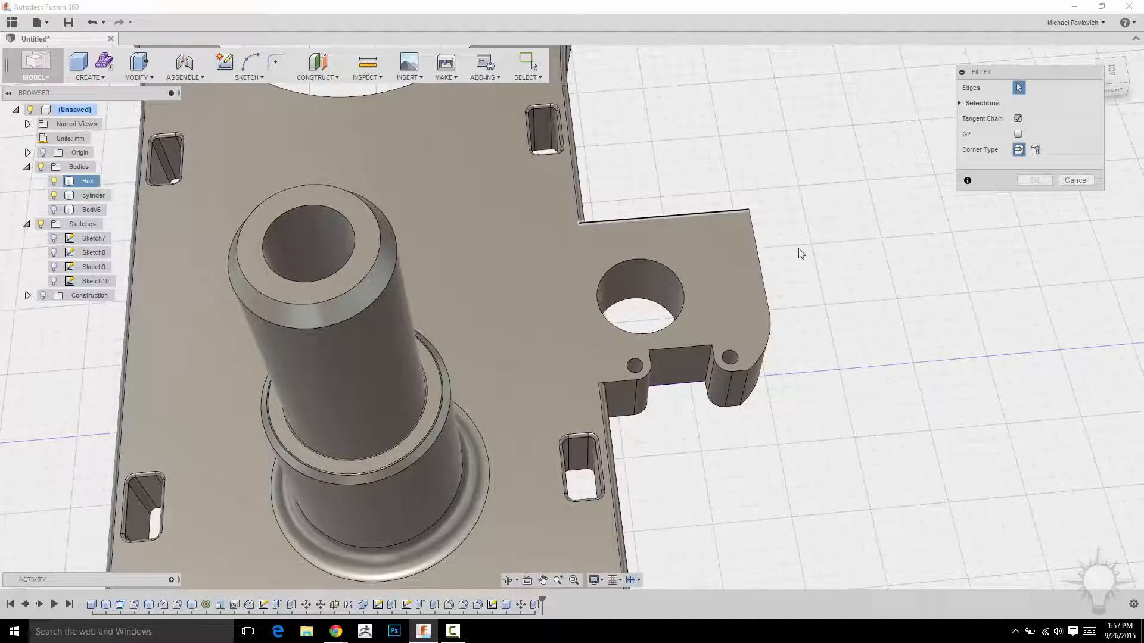
pyautogui.keyDown('shift'); pyautogui.moveTo(796, 250); pyautogui.dragTo(658, 413, button='middle'); pyautogui.keyUp('shift')
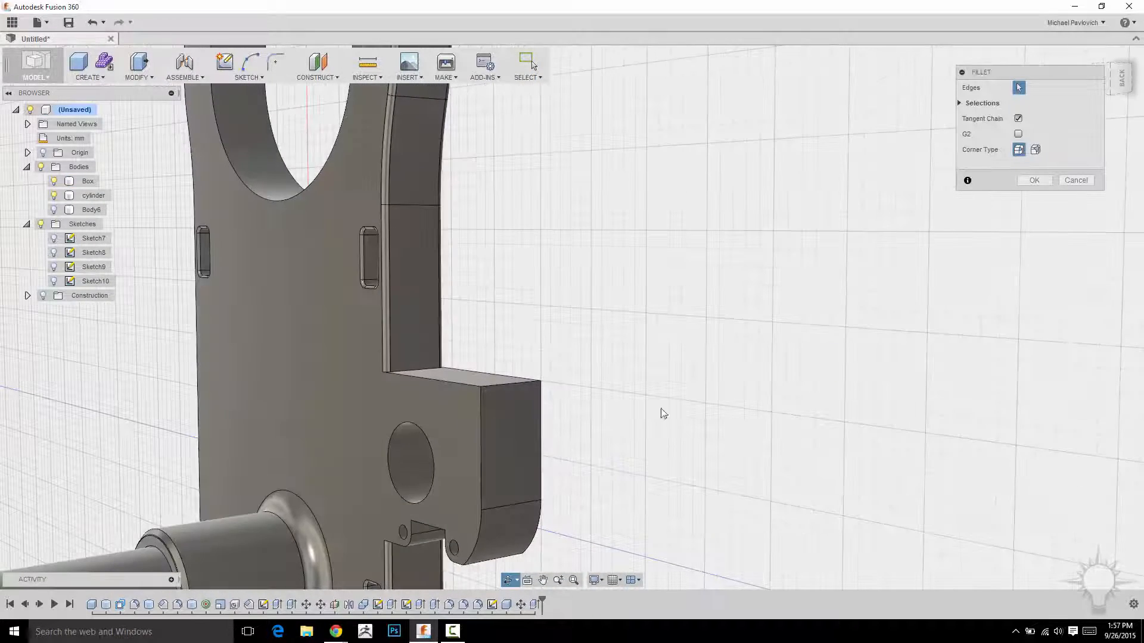
pyautogui.click(502, 394)
pyautogui.keyDown('shift'); pyautogui.moveTo(738, 401); pyautogui.dragTo(808, 364, button='middle'); pyautogui.keyUp('shift')
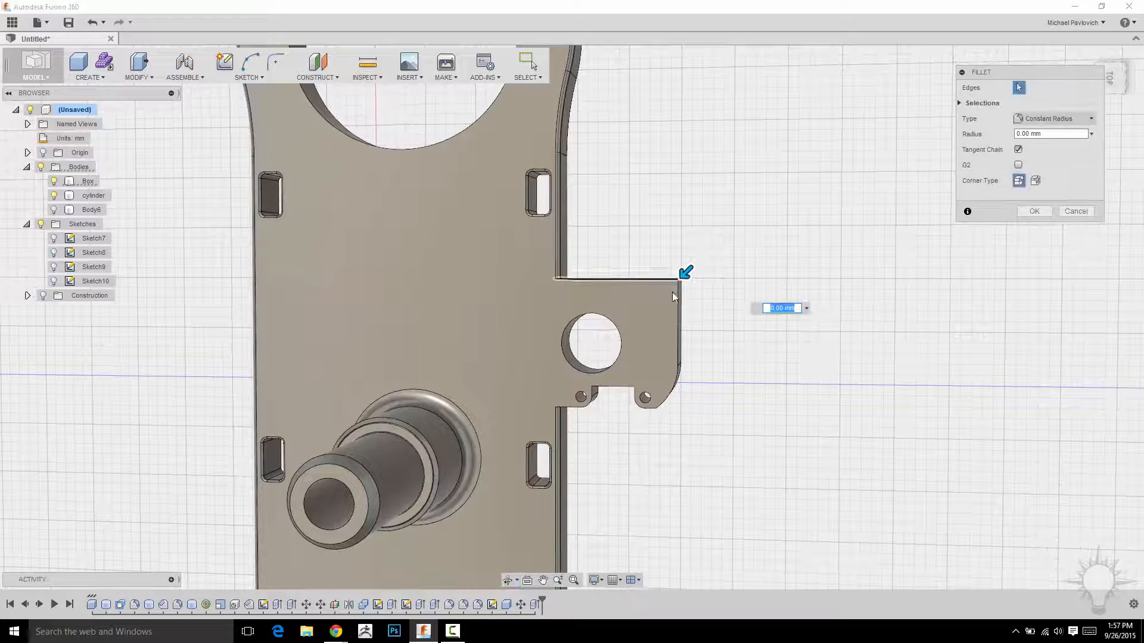
pyautogui.keyDown('shift'); pyautogui.moveTo(928, 408); pyautogui.dragTo(740, 374, button='middle'); pyautogui.keyUp('shift')
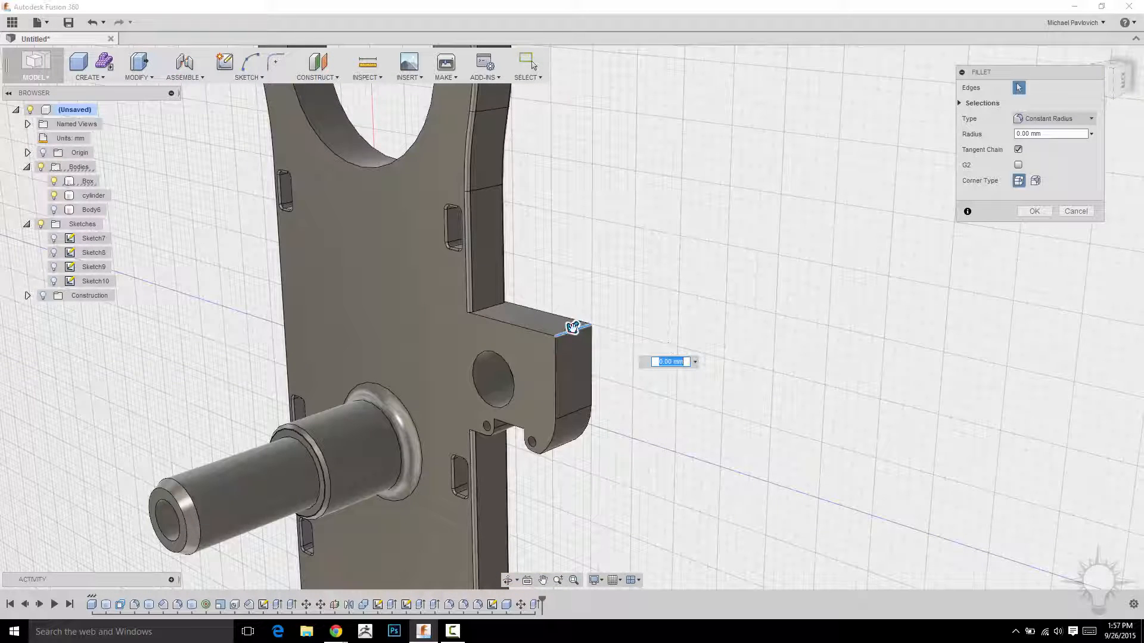
pyautogui.moveTo(572, 328); pyautogui.dragTo(566, 333)
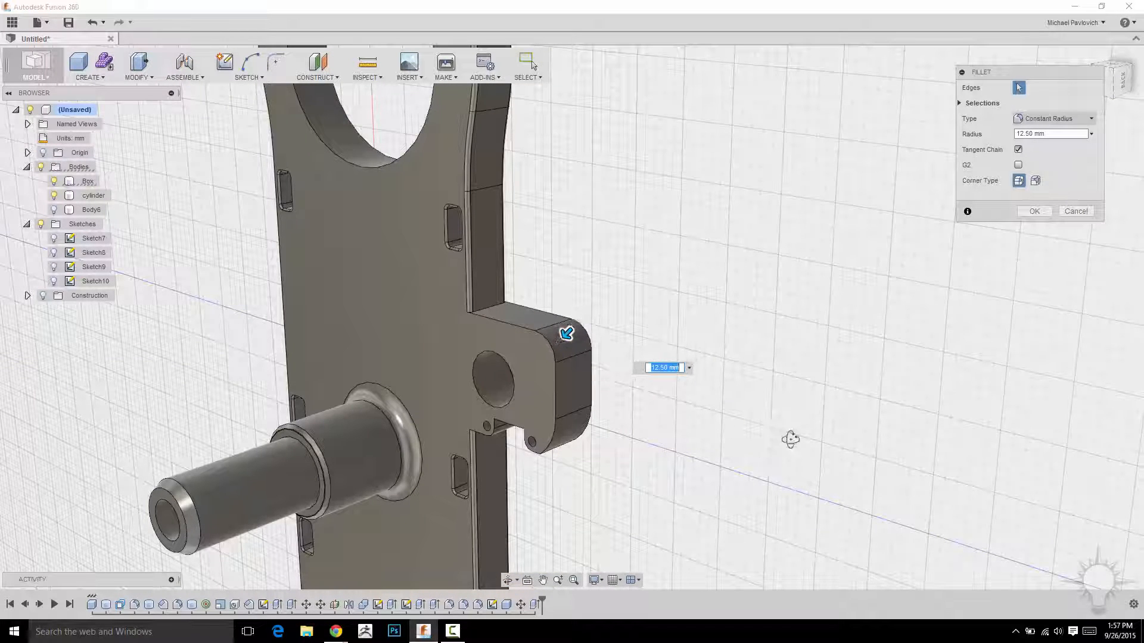
pyautogui.moveTo(790, 439)
pyautogui.keyDown('shift'); pyautogui.mouseDown(button='middle')
pyautogui.moveTo(814, 426)
pyautogui.moveTo(810, 439)
pyautogui.mouseUp(button='middle'); pyautogui.keyUp('shift')
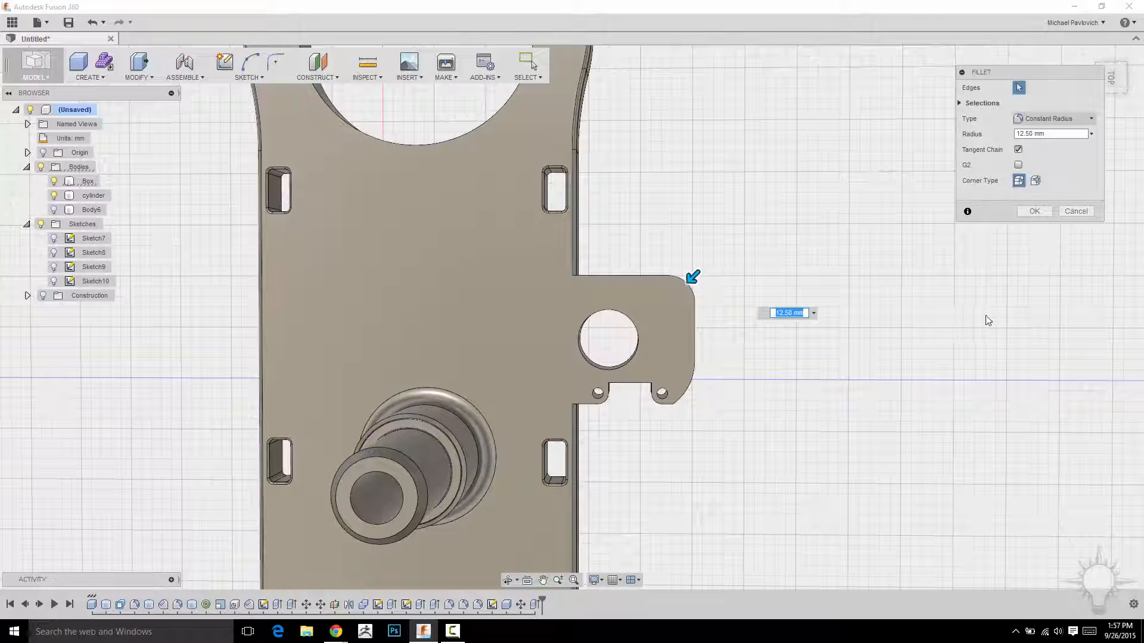
pyautogui.click(1028, 212)
# Fillet the top outline edges of the hook tab, including those around its notch, with a 1 mm radius.
pyautogui.press('f')
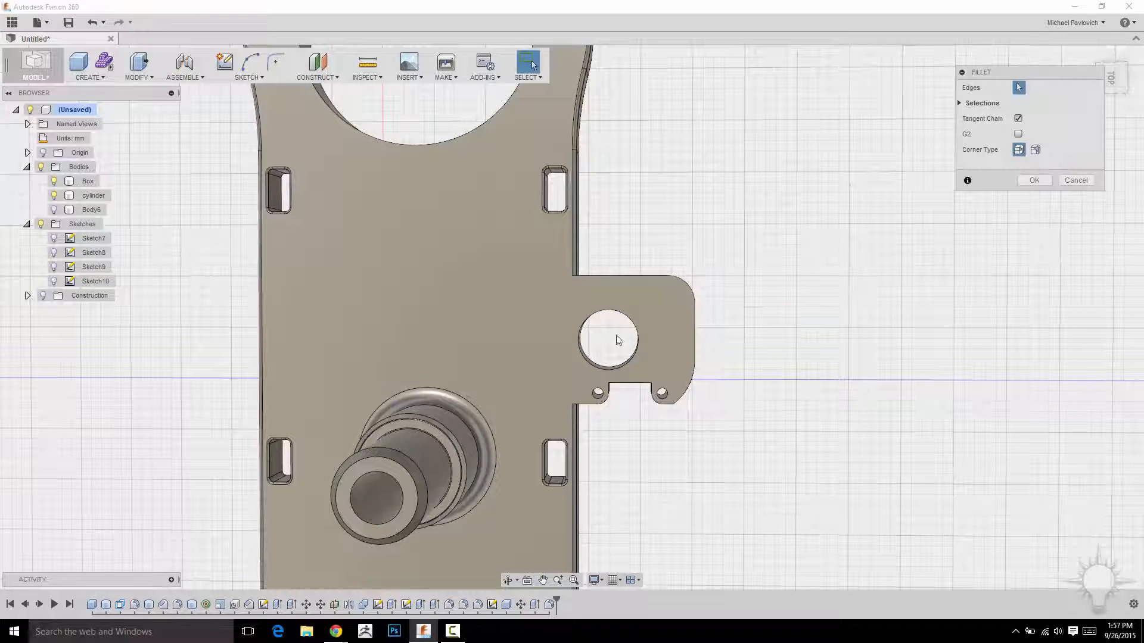
pyautogui.click(644, 277)
pyautogui.keyDown('shift'); pyautogui.moveTo(753, 393); pyautogui.dragTo(740, 401, button='middle'); pyautogui.keyUp('shift')
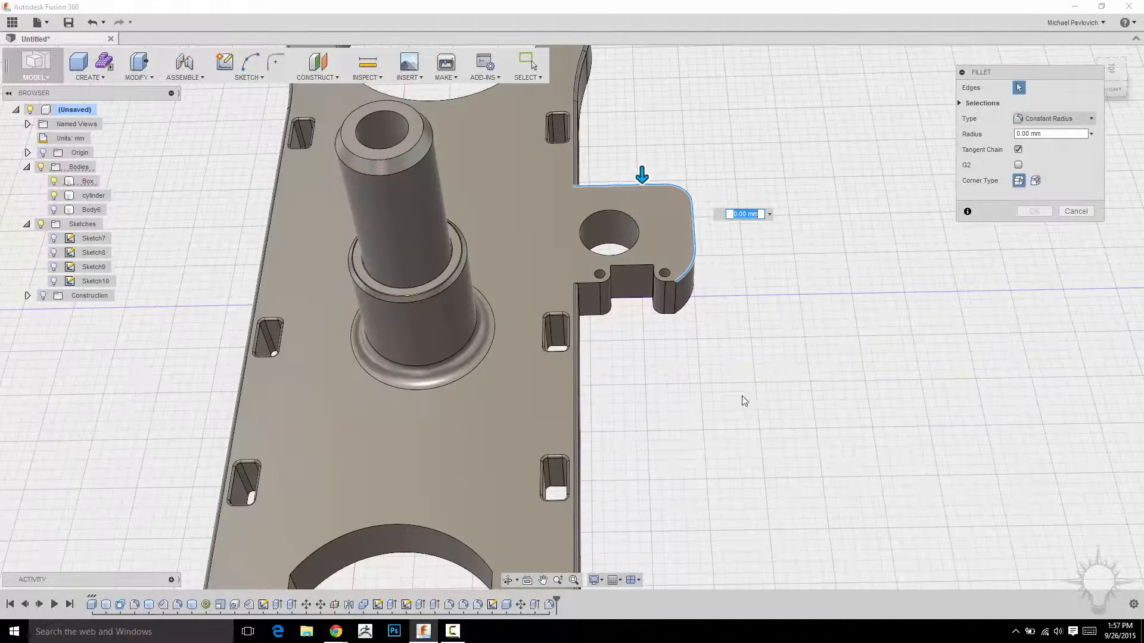
pyautogui.scroll(3, 564, 161)
pyautogui.click(518, 127)
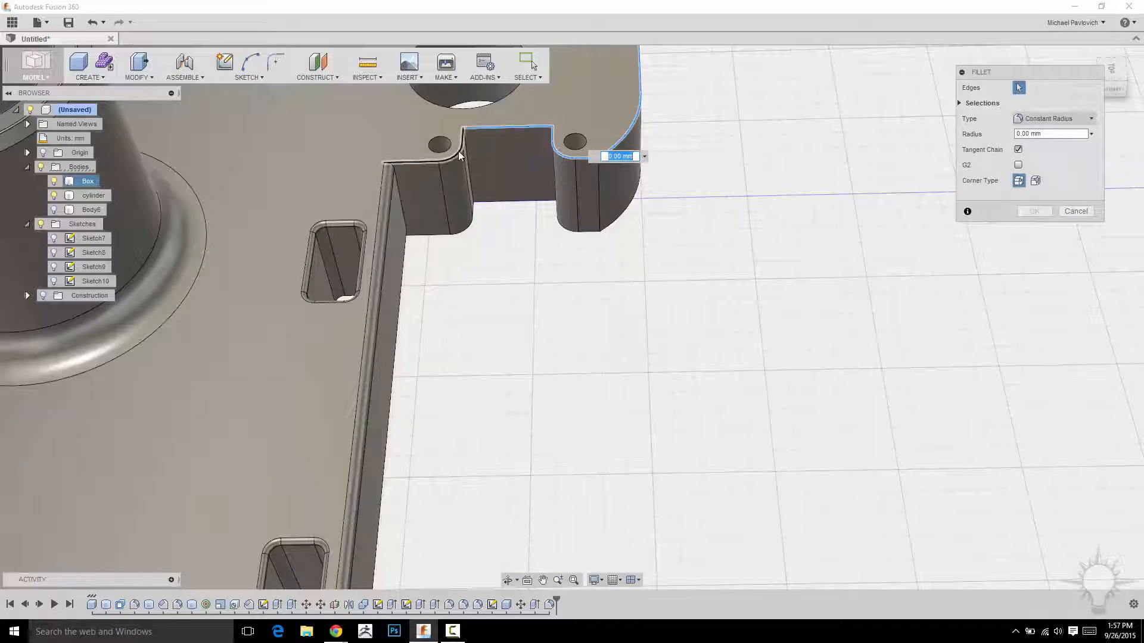
pyautogui.moveTo(554, 320); pyautogui.dragTo(617, 394, button='middle')
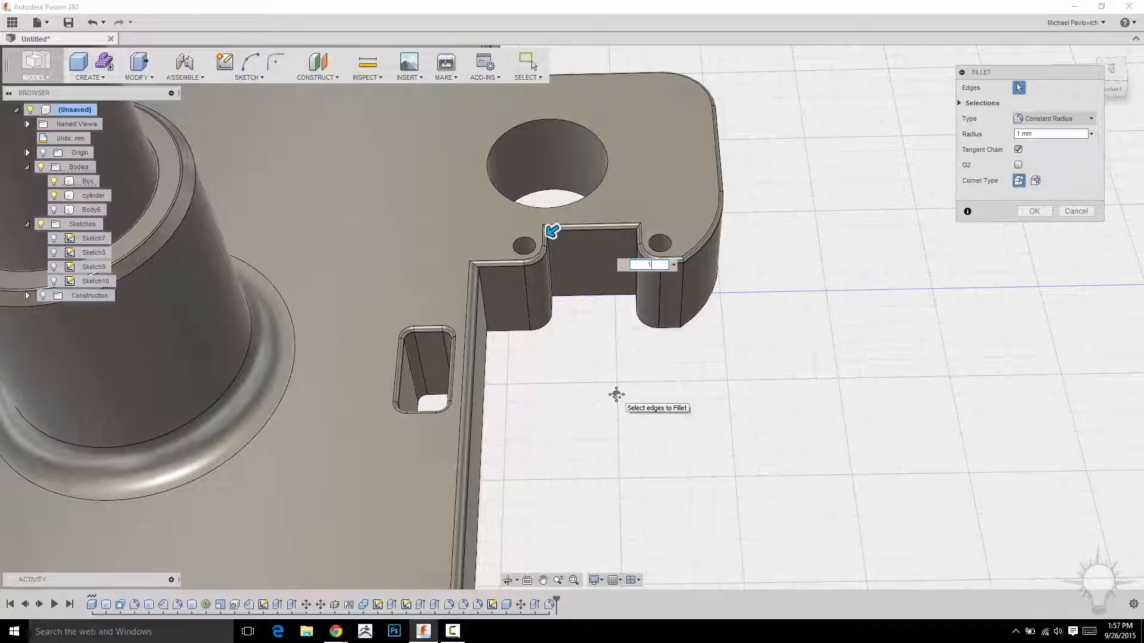
pyautogui.click(1037, 213)
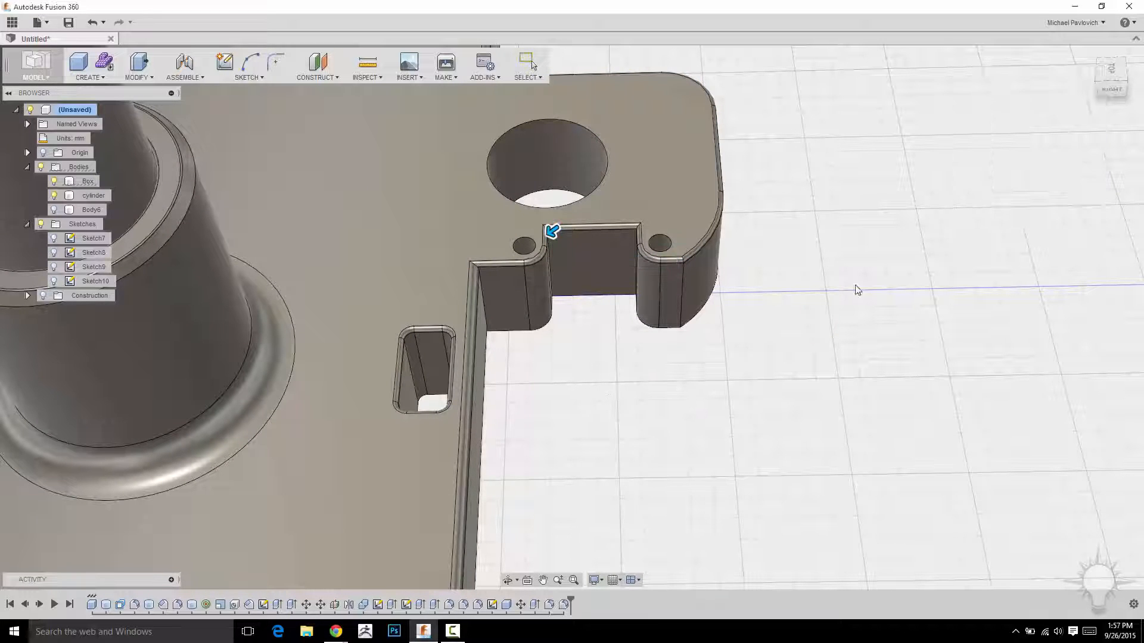
# Check the radius set in the existing fillet feature along the plate's long top edge.
pyautogui.scroll(3, 727, 333)
pyautogui.keyDown('shift'); pyautogui.moveTo(727, 334); pyautogui.dragTo(540, 294, button='middle'); pyautogui.keyUp('shift')
pyautogui.rightClick(541, 295)
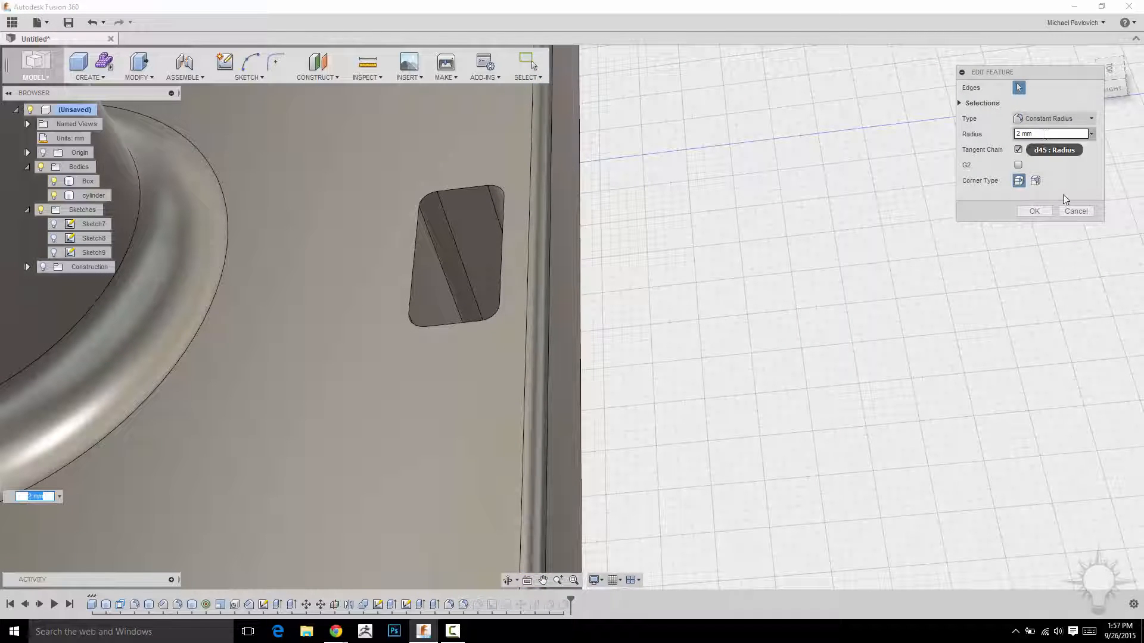
pyautogui.click(1076, 210)
# Edit the fillet on the hook tab's top outline edges and set its radius to 2 mm.
pyautogui.scroll(3, 670, 439)
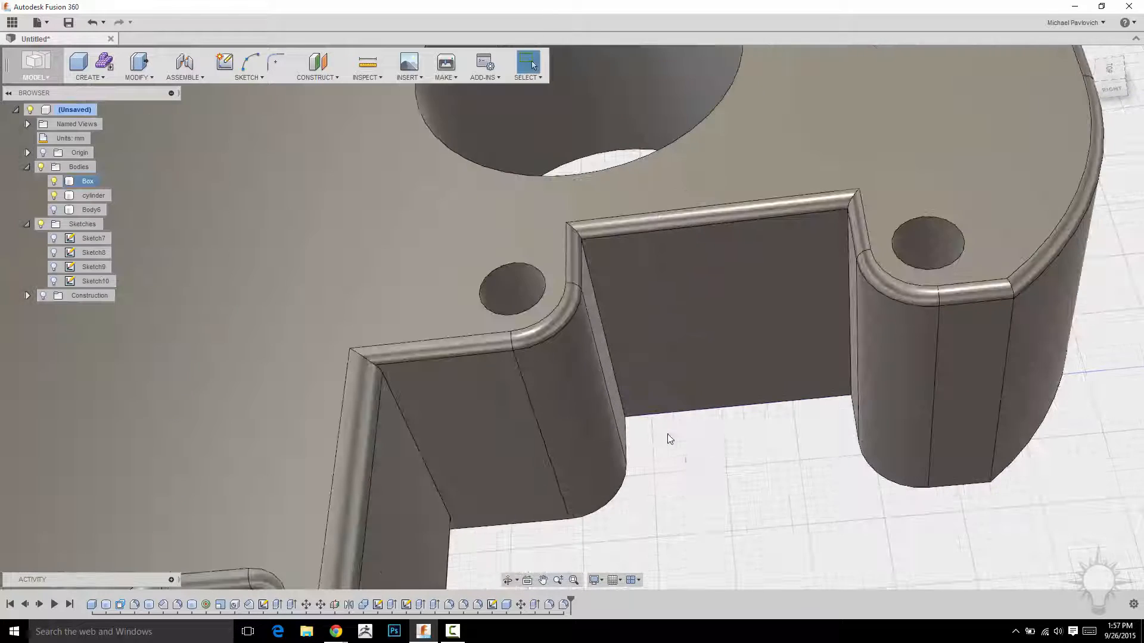
pyautogui.scroll(-3, 670, 439)
pyautogui.rightClick(592, 405)
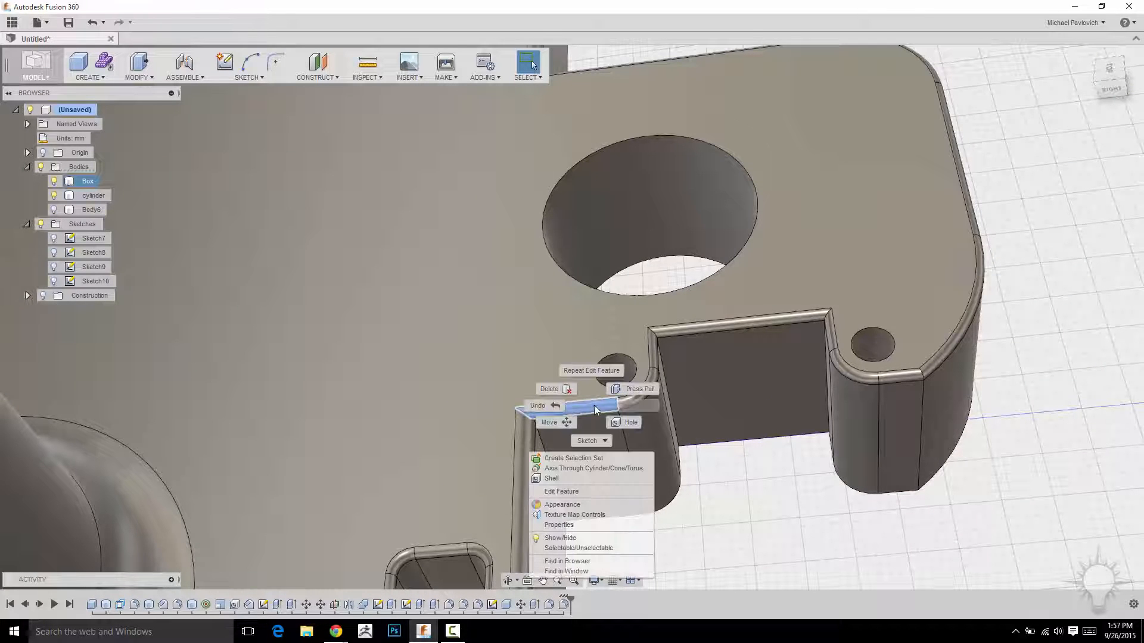
pyautogui.click(584, 492)
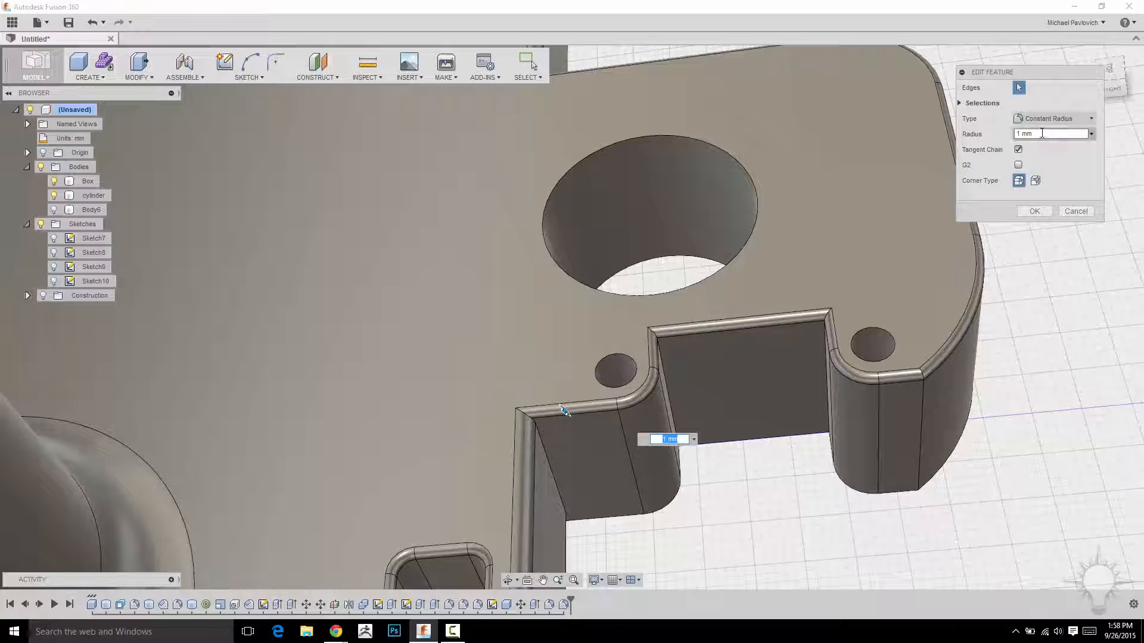
pyautogui.tripleClick(1042, 132)
pyautogui.write('2')
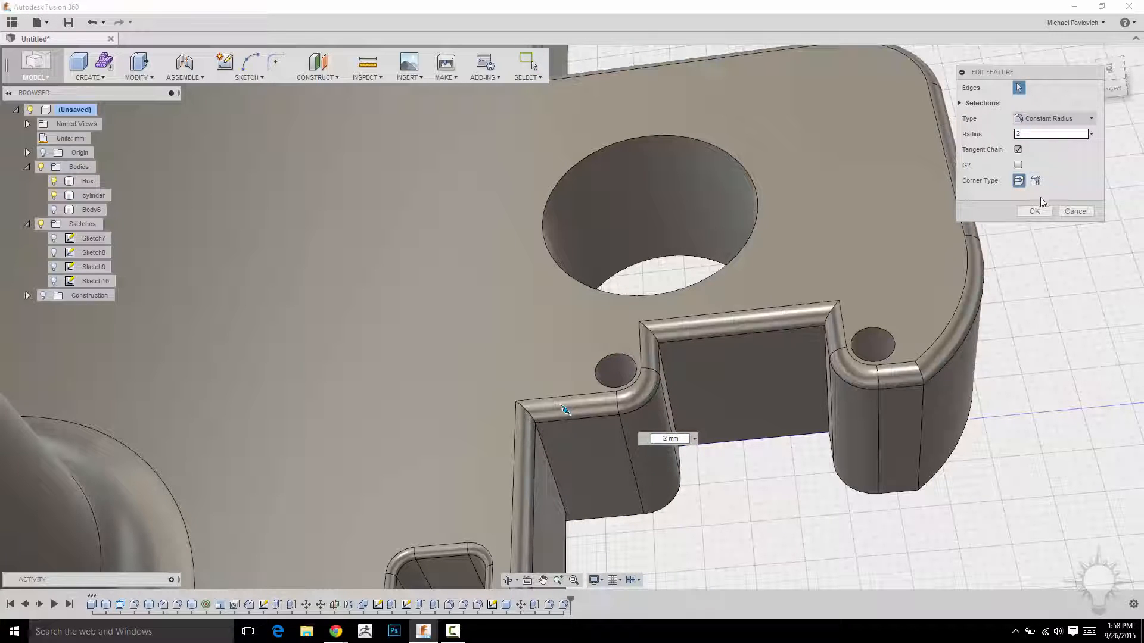
pyautogui.click(1034, 211)
# Examine the whole plate with its hook tab, slots and central cylinder from several angles.
pyautogui.scroll(-5, 709, 398)
pyautogui.scroll(-3, 993, 414)
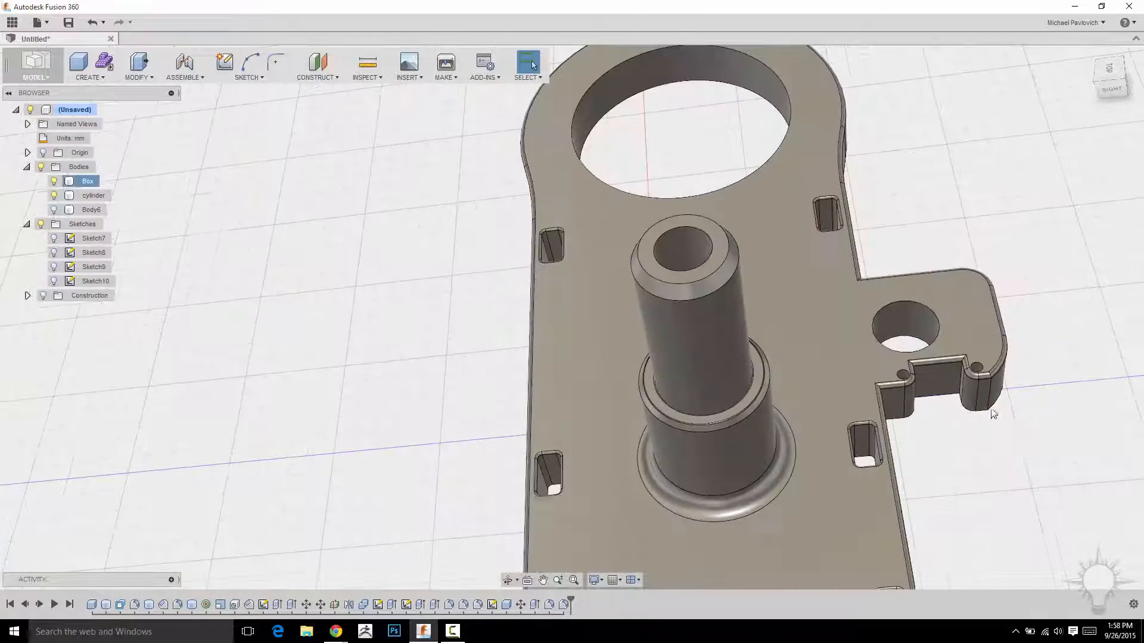
pyautogui.keyDown('shift'); pyautogui.moveTo(993, 414); pyautogui.dragTo(487, 231, button='middle'); pyautogui.keyUp('shift')
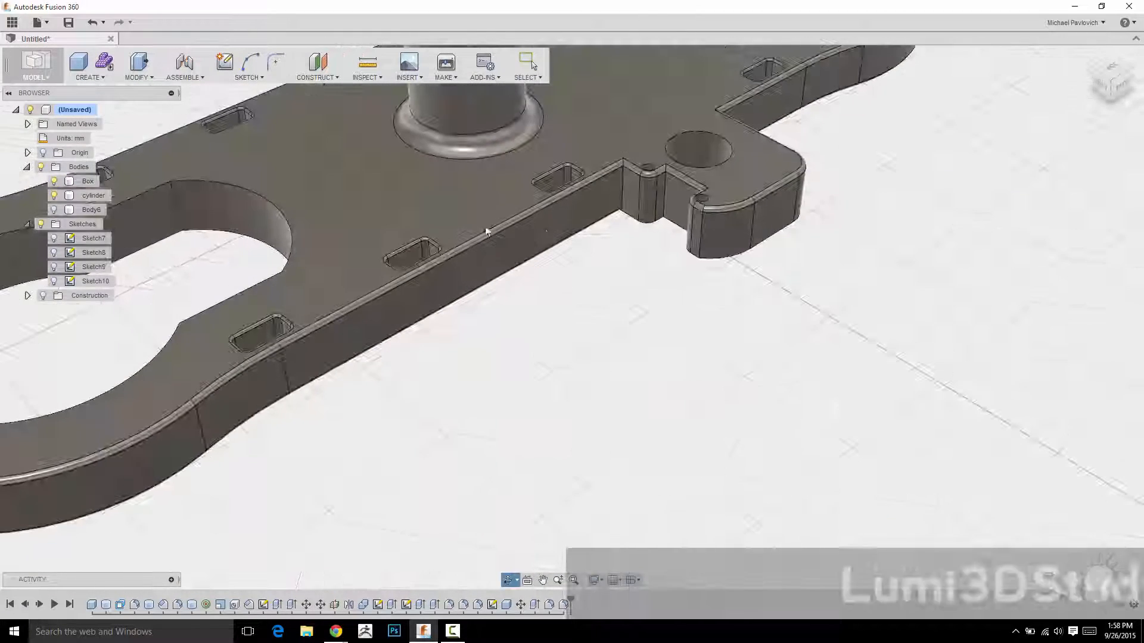
pyautogui.press('Escape')
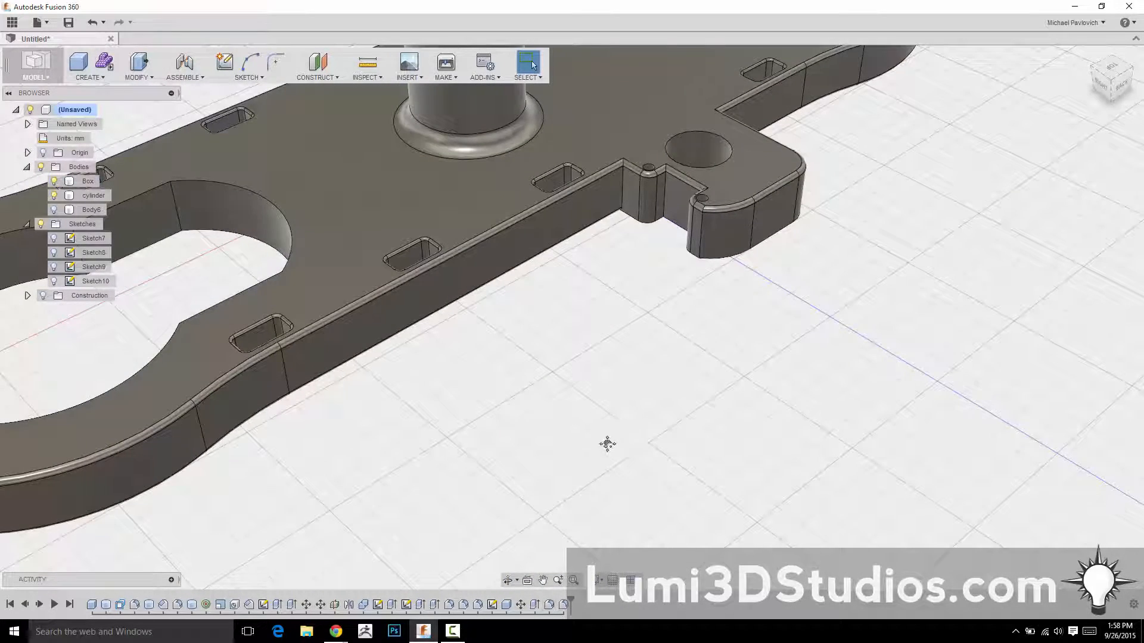
pyautogui.keyDown('shift'); pyautogui.moveTo(607, 444); pyautogui.dragTo(774, 453, button='middle'); pyautogui.keyUp('shift')
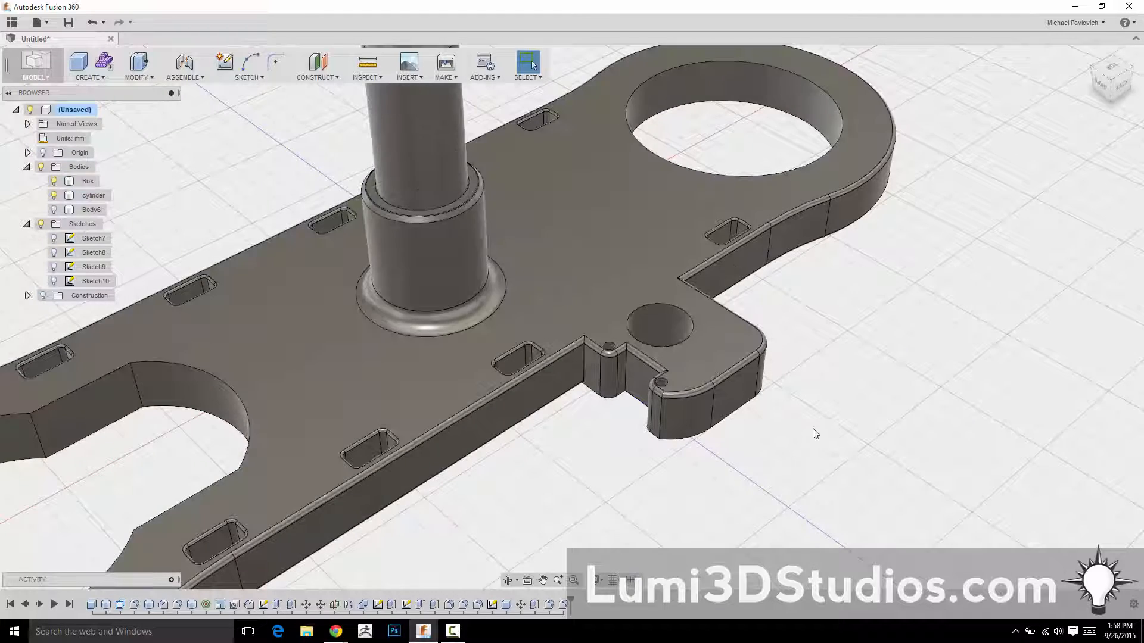
pyautogui.scroll(-5, 815, 433)
pyautogui.moveTo(809, 410)
pyautogui.keyDown('shift'); pyautogui.mouseDown(button='middle')
pyautogui.moveTo(855, 434)
pyautogui.moveTo(802, 419)
pyautogui.mouseUp(button='middle'); pyautogui.keyUp('shift')
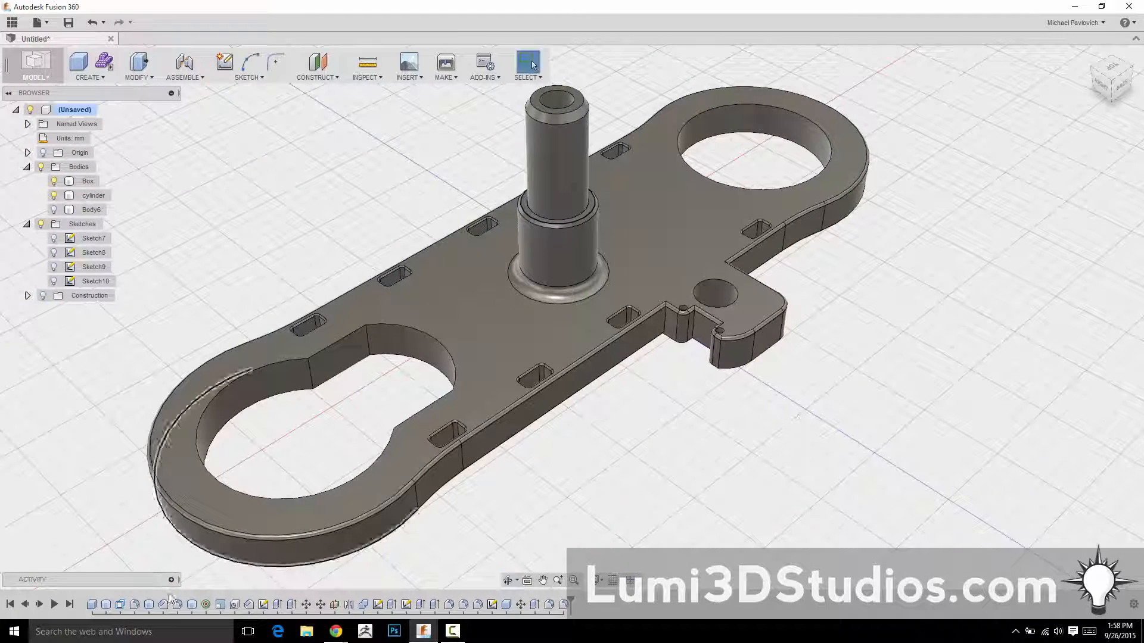